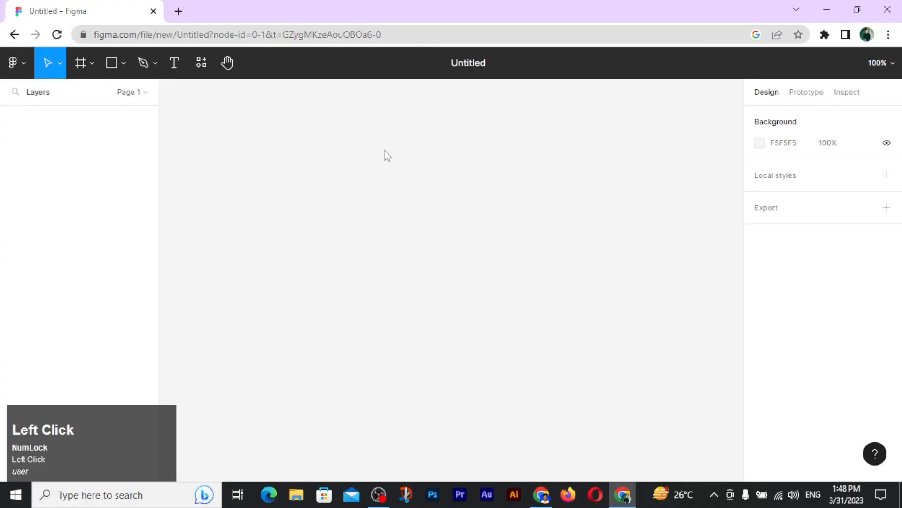
Create a MacBook Pro 14" frame on the canvas and set its height to 952
click(85, 64)
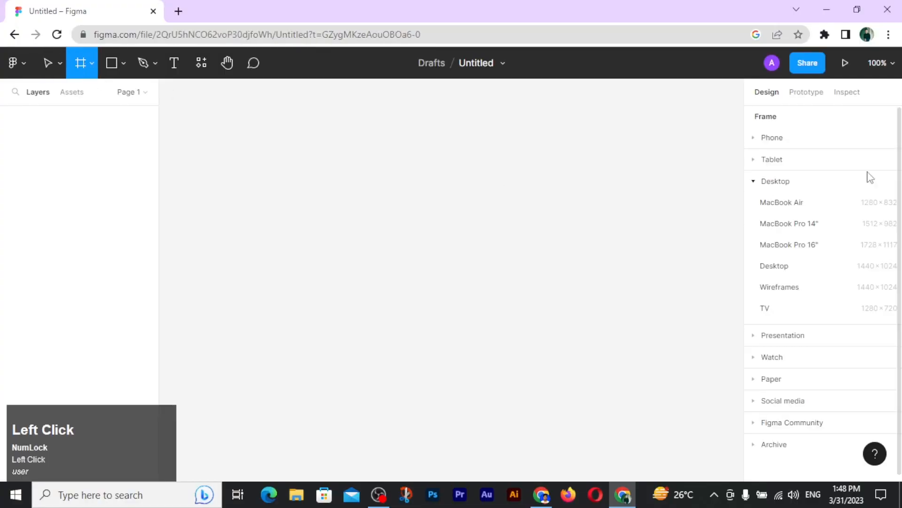
click(828, 224)
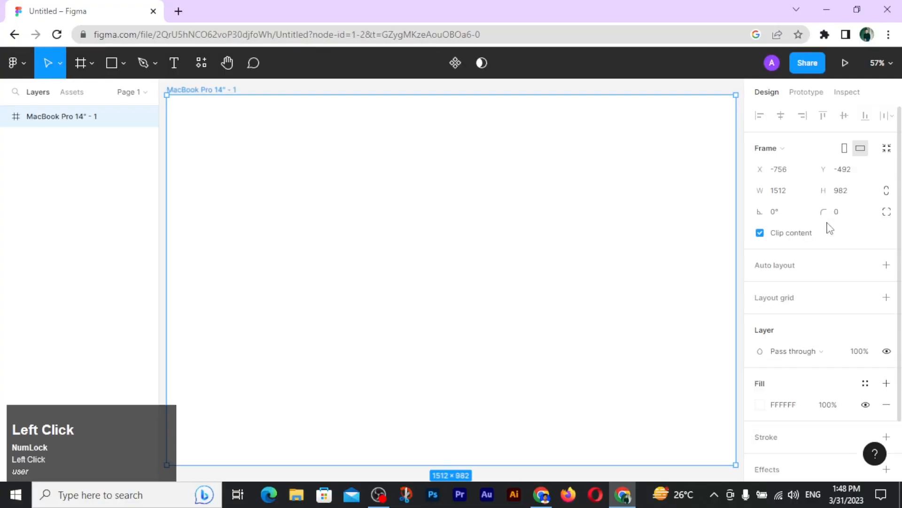
click(854, 197)
text(952)
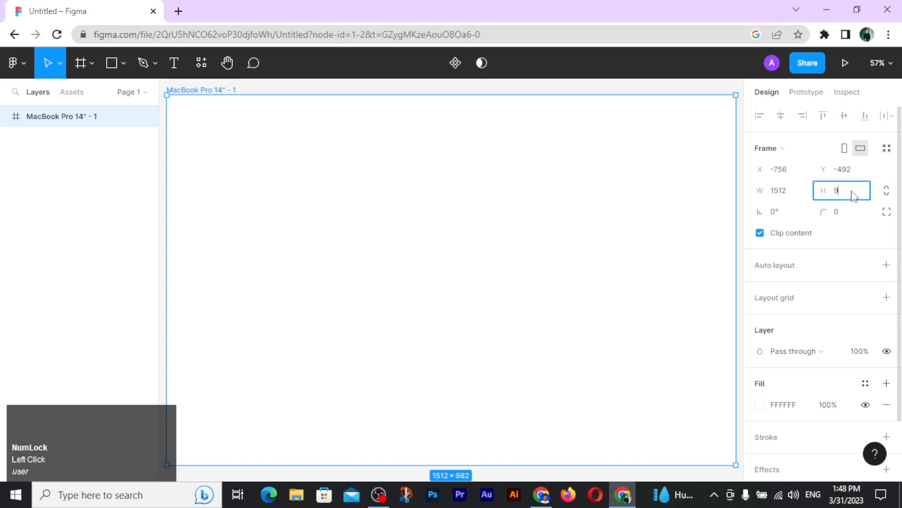
key(Return)
scroll(526, 197, down, 2)
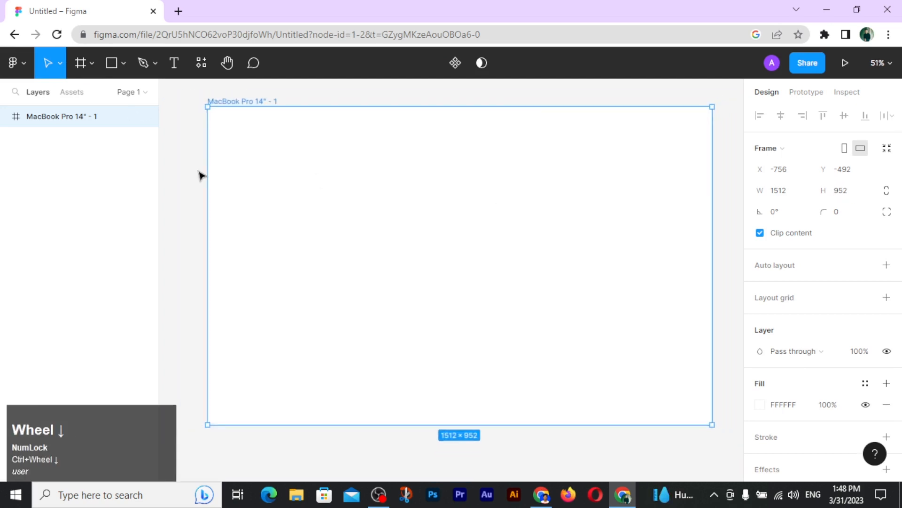
Change the canvas background to the light grey DDDDDD
click(200, 180)
click(760, 142)
drag(589, 169, 542, 127)
click(453, 149)
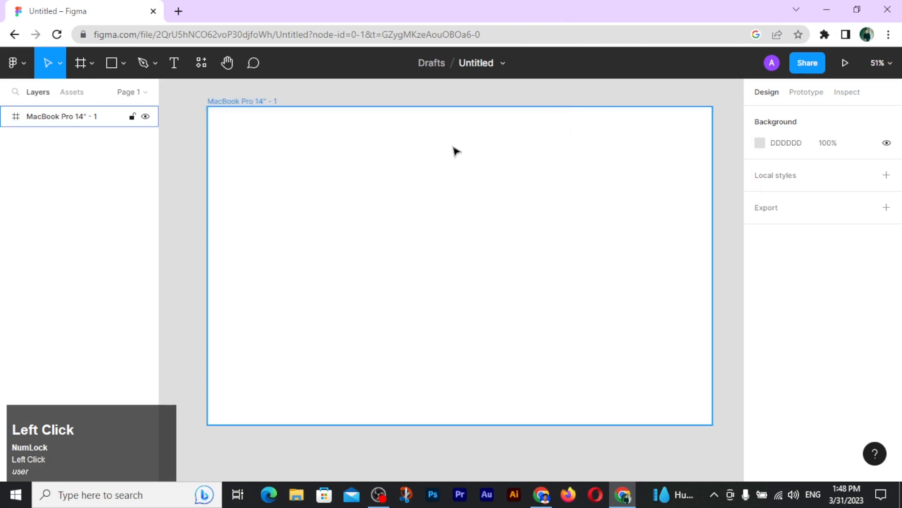
Add the text "Time" near the frame's upper-left corner
click(174, 63)
click(278, 126)
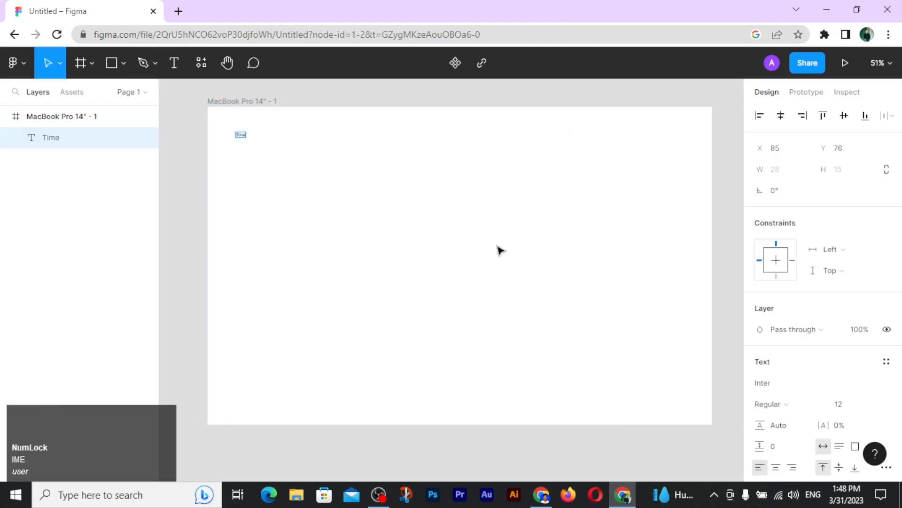
Try to change the font of the "Time" text to Roboto
click(793, 389)
text(R)
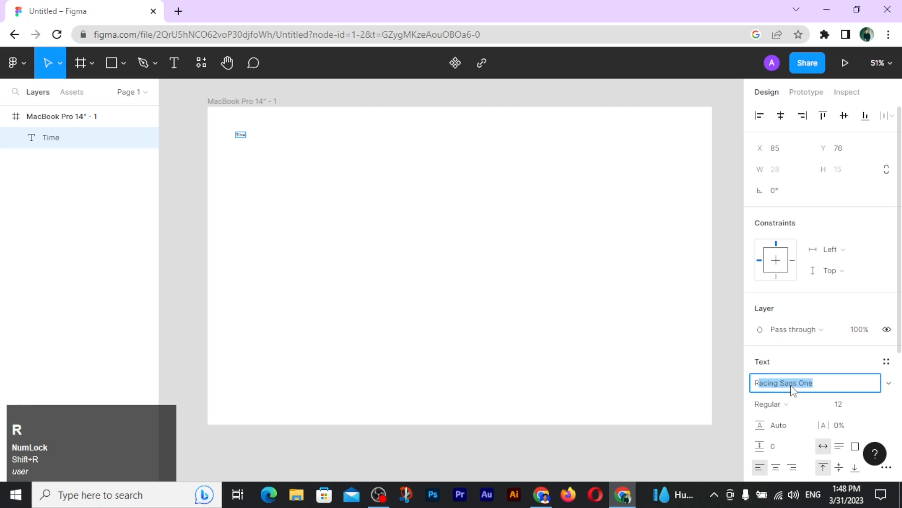
text(ob)
key(Return)
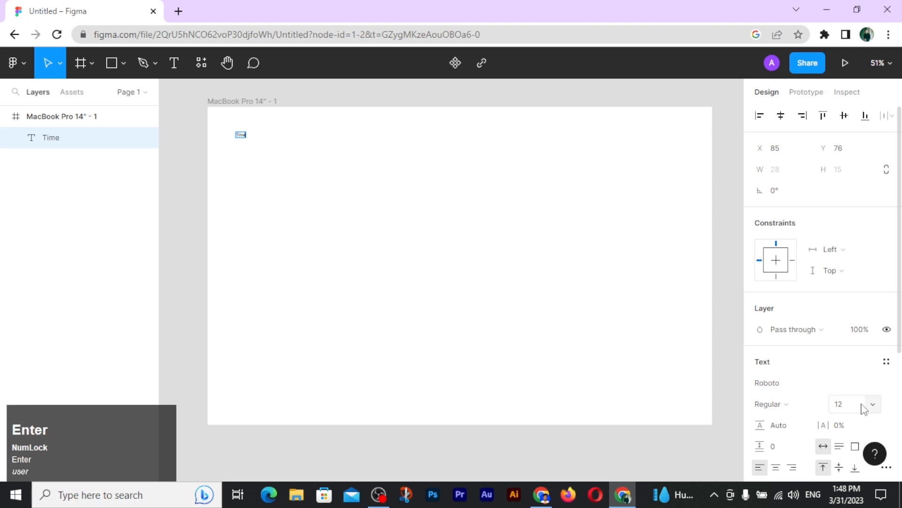
click(874, 405)
click(867, 416)
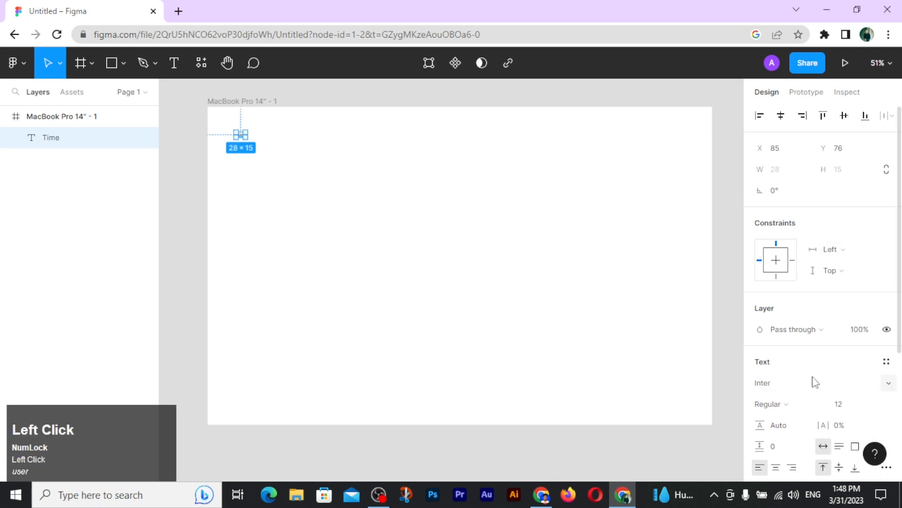
Set the "Time" text to size 48 in Bold and move it to about X 65, Y 38
click(874, 405)
click(867, 413)
drag(270, 145, 263, 136)
ctrl+scroll(256, 138, up, 2)
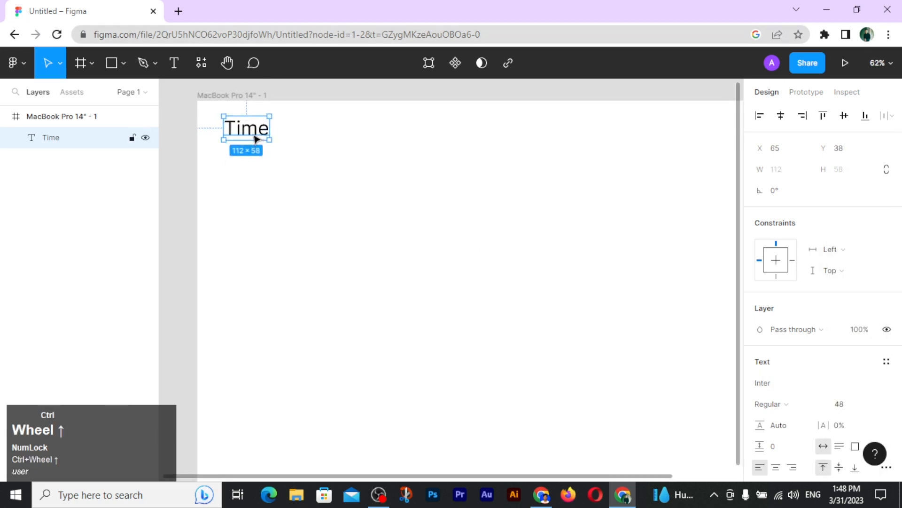
click(784, 405)
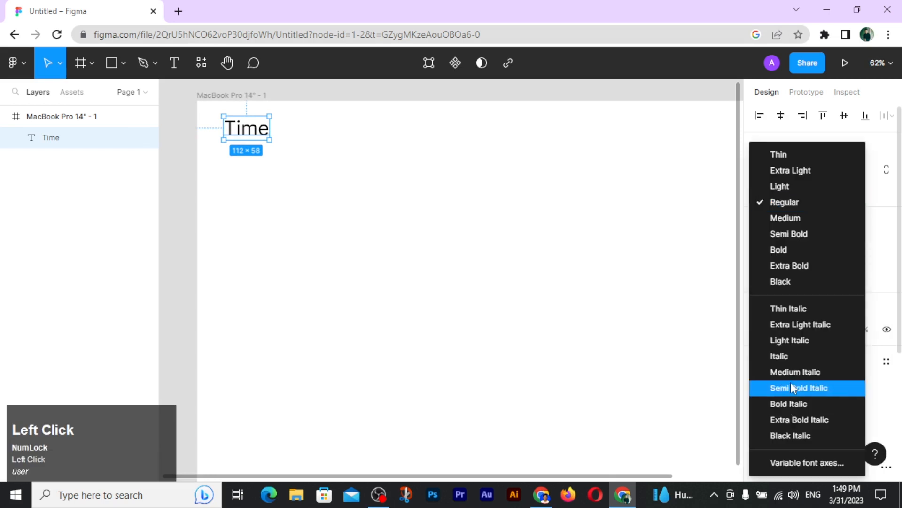
click(784, 251)
Extend the logo text to read "Time.js" and move it to about X 106, Y 40
ctrl+scroll(260, 131, up, 7)
double_click(275, 134)
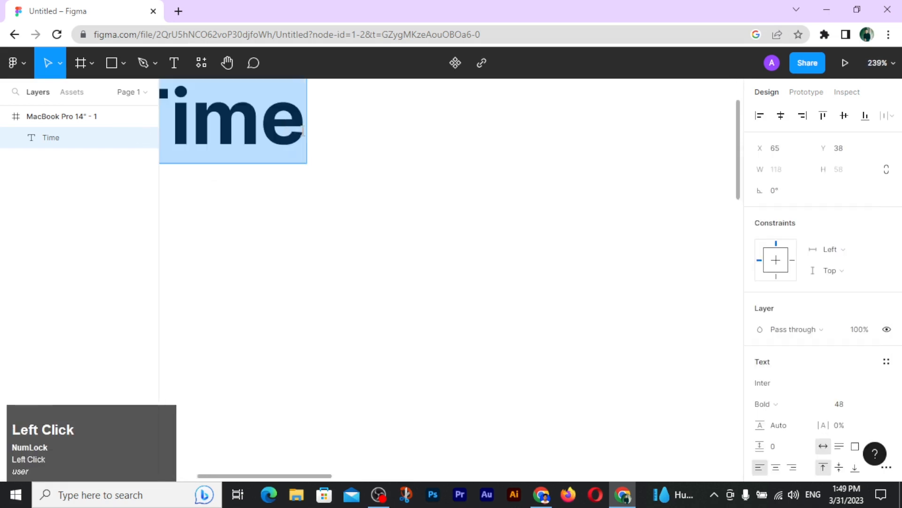
click(305, 141)
text(.Js)
key(BackSpace)
key(BackSpace)
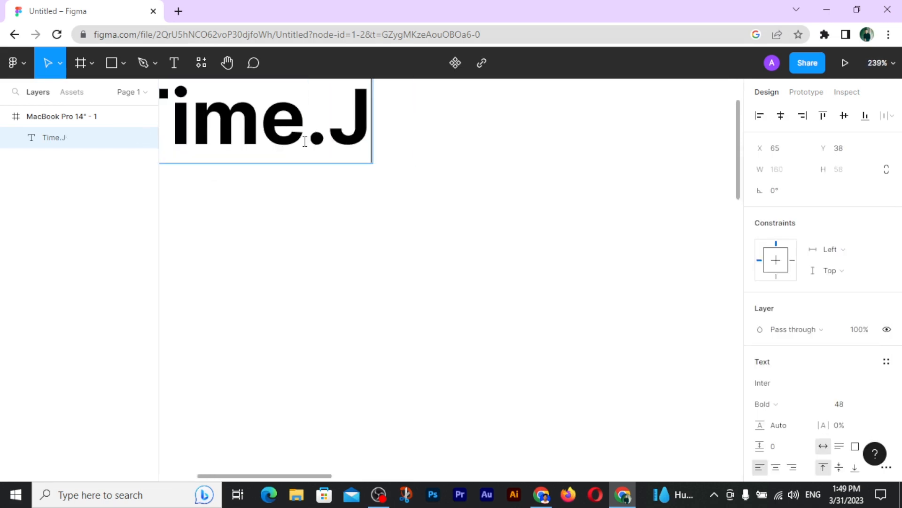
text(js)
click(333, 133)
drag(333, 132, 383, 137)
click(383, 211)
ctrl+scroll(382, 211, down, 5)
click(383, 211)
drag(303, 172, 330, 174)
ctrl+scroll(332, 174, down, 1)
Show the rulers and place a vertical guide at about X 128 in the frame
key(shift+s)
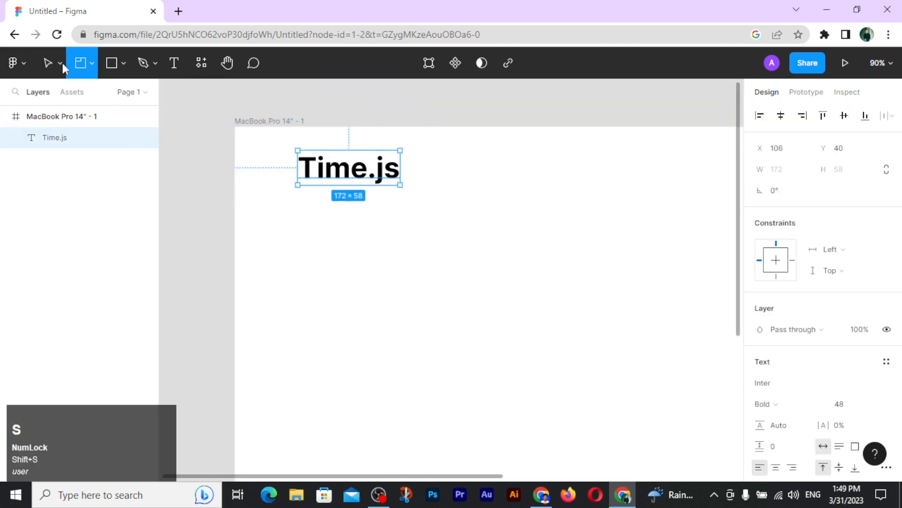
click(14, 62)
mouse_move(56, 188)
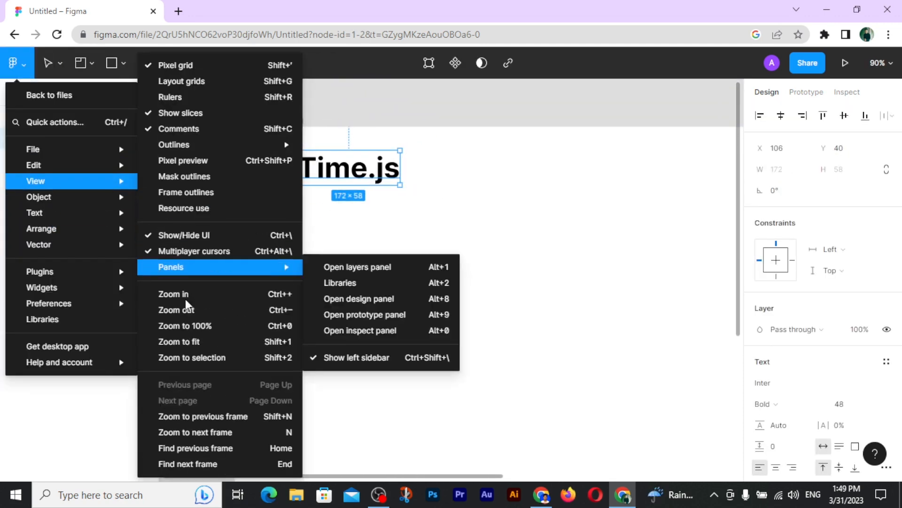
click(197, 97)
drag(167, 163, 310, 189)
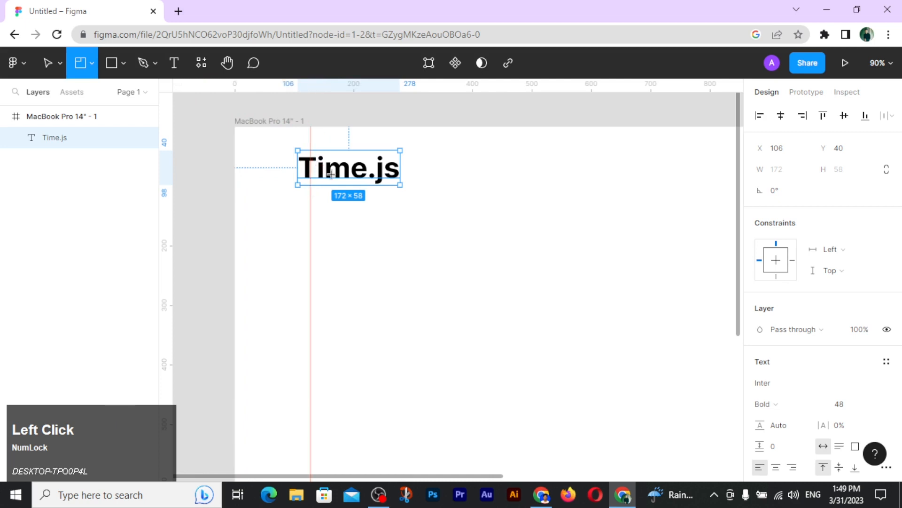
Move "Time.js" to the vertical guide at X 128 and nudge it up to Y 32
click(53, 62)
mouse_move(354, 174)
mouse_down()
mouse_move(381, 177)
mouse_move(368, 173)
mouse_up()
key(alt)
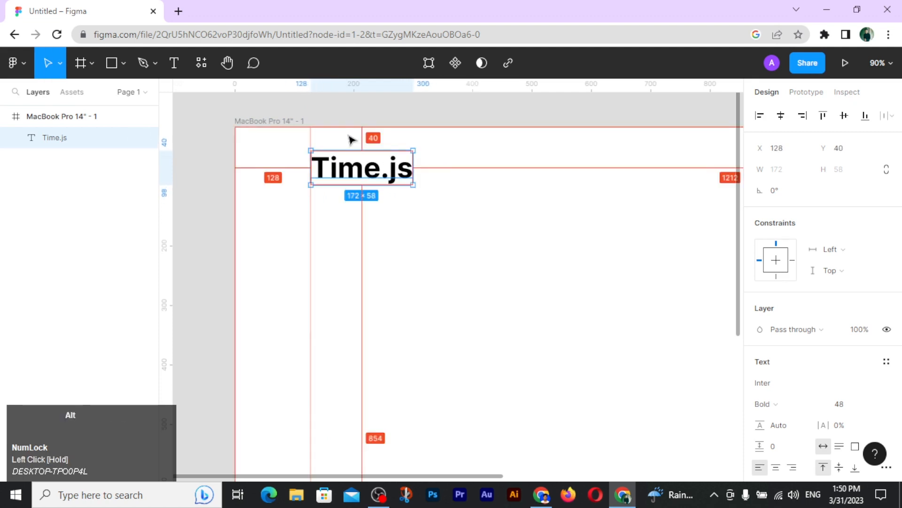
key(alt+Up)
key(alt+Up)
key(alt+Up)
key(alt+Up)
key(alt+Up)
key(alt+Up)
key(alt+Up)
key(alt+Up)
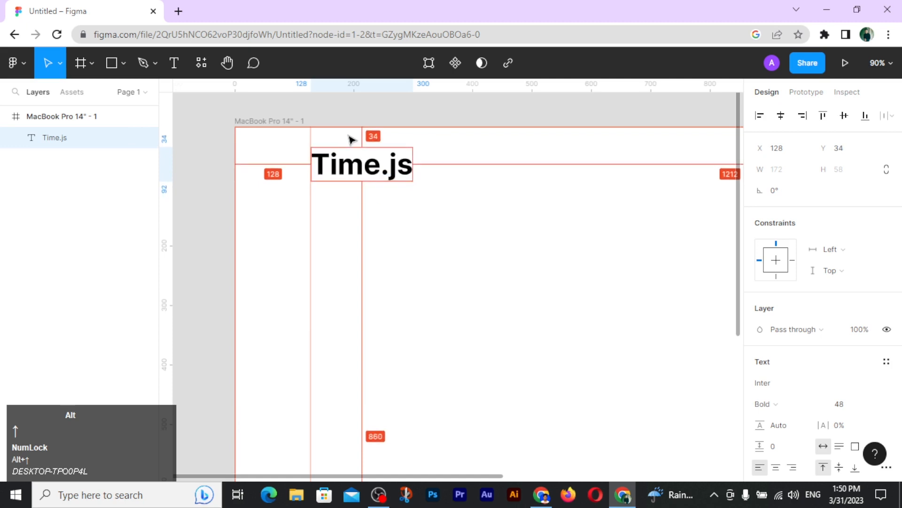
Place vertical guides along the frame's left and right edges
scroll(401, 284, down, 5)
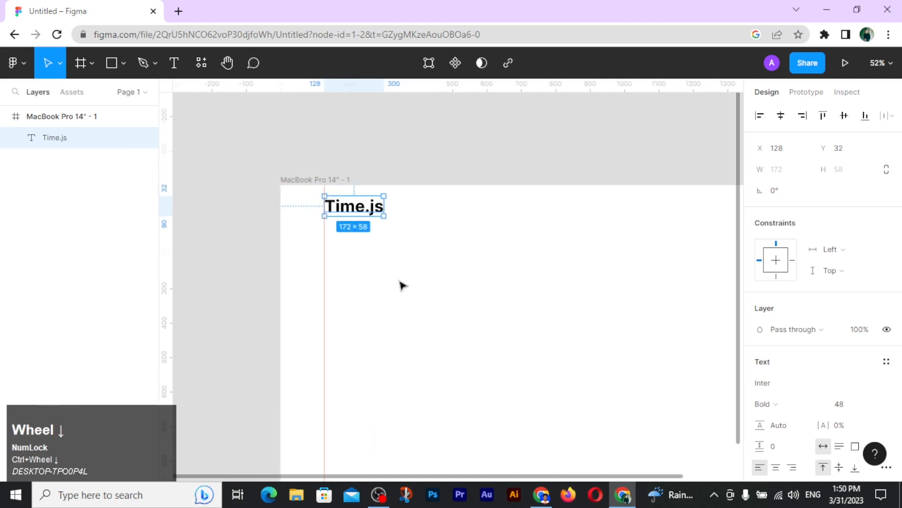
click(347, 226)
drag(167, 219, 719, 250)
drag(722, 110, 720, 114)
click(237, 113)
click(548, 108)
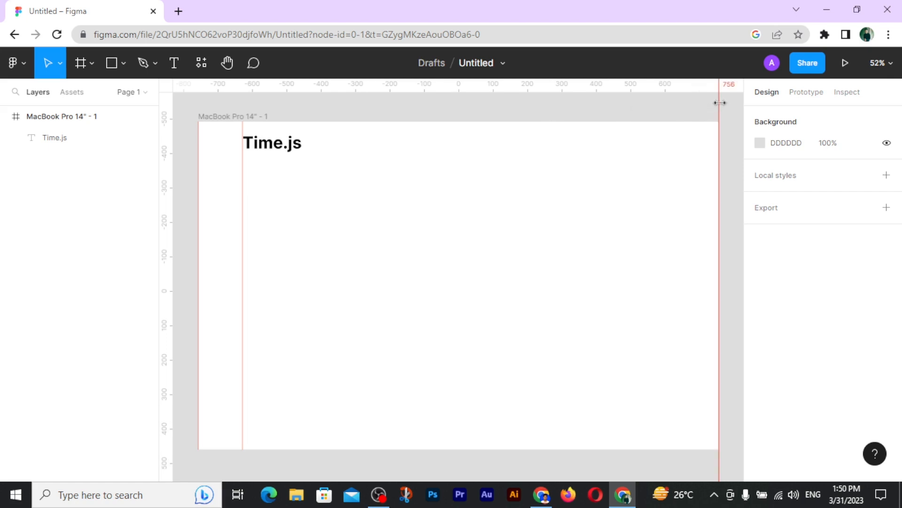
drag(719, 207, 719, 141)
Place a vertical guide 128 px inside the frame's right edge, using a temporary 128 × 128 rectangle as the spacer
drag(712, 109, 662, 186)
click(664, 144)
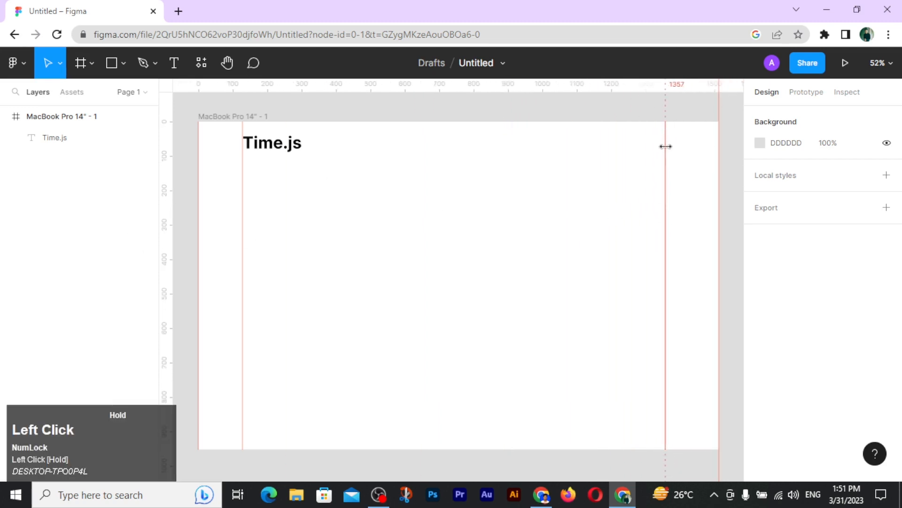
click(111, 66)
drag(665, 148, 715, 175)
click(791, 172)
click(846, 175)
text(128)
key(Return)
click(773, 169)
text(128)
key(Return)
drag(693, 179, 702, 182)
key(Delete)
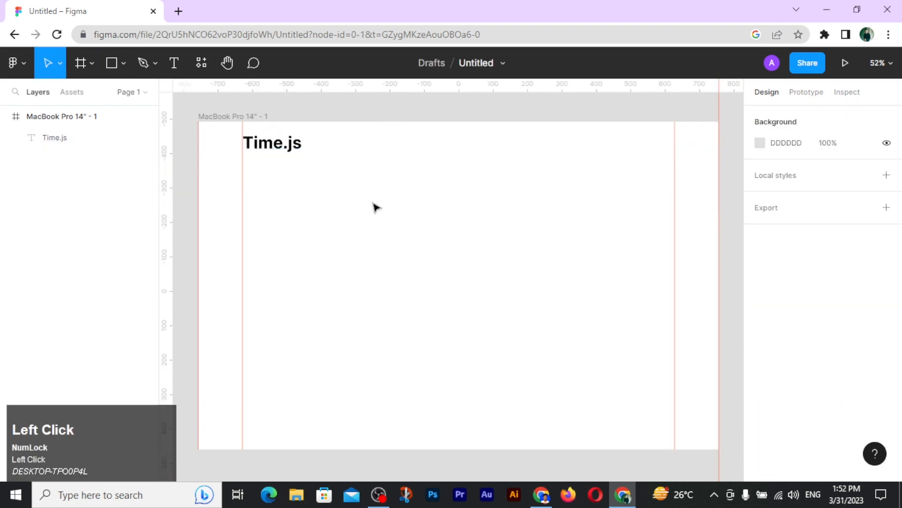
Add a "Demos" text beside "Time.js" and duplicate it to its right, changing one copy to "Blog"
click(174, 62)
click(329, 141)
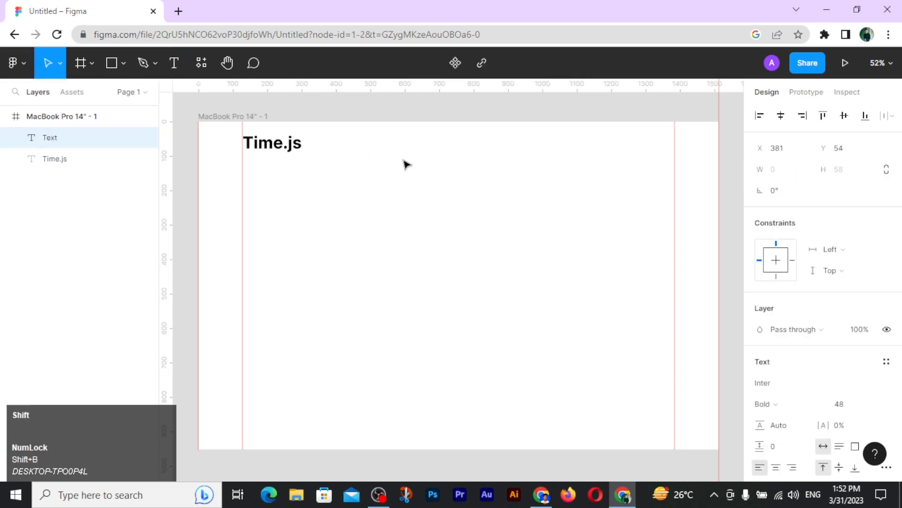
drag(361, 150, 510, 150)
double_click(423, 150)
text(Blog)
Continue the menu row with duplicated texts reading "Page" and "Contact"
alt+click(417, 152)
double_click(458, 152)
text(Page)
double_click(509, 149)
text(Contact)
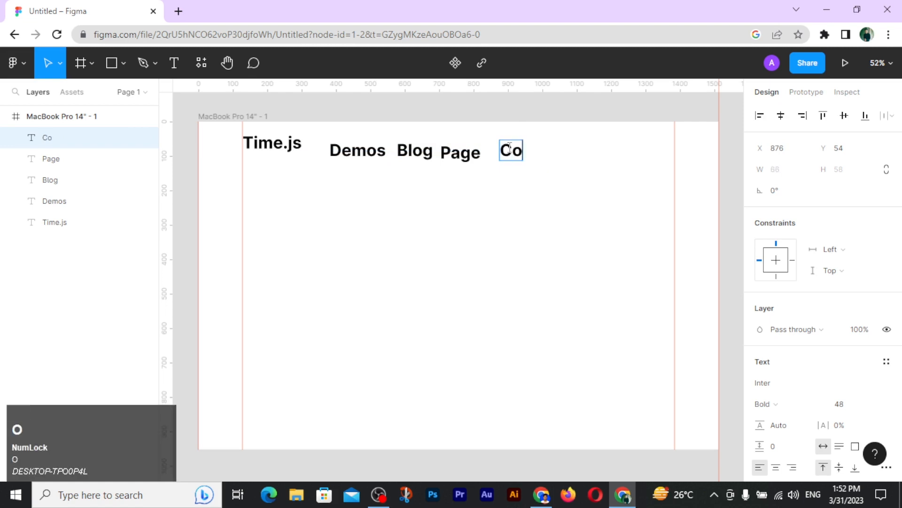
Duplicate "Contact" to its right and change the copy's text to "About us"
click(528, 151)
drag(529, 150, 604, 149)
double_click(604, 149)
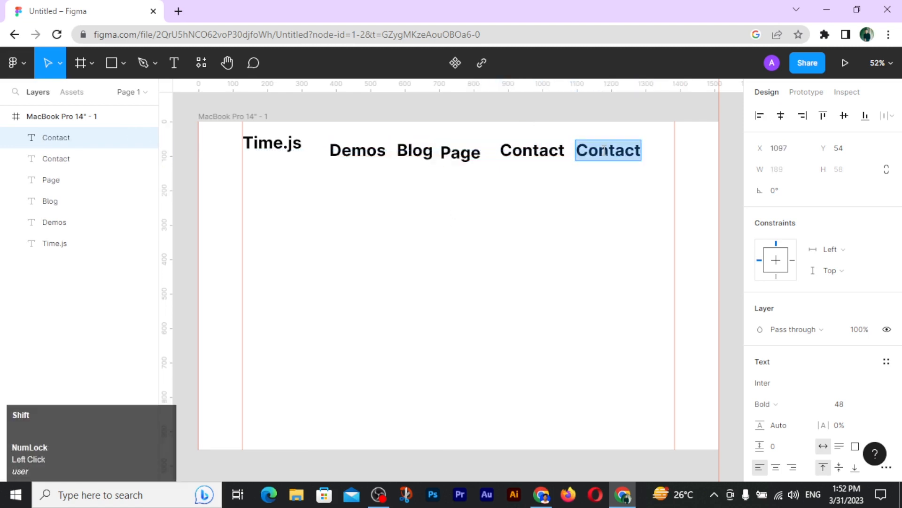
text(About us)
Set the font weight of the five menu texts, Demos through About us, to Regular
drag(338, 185, 658, 141)
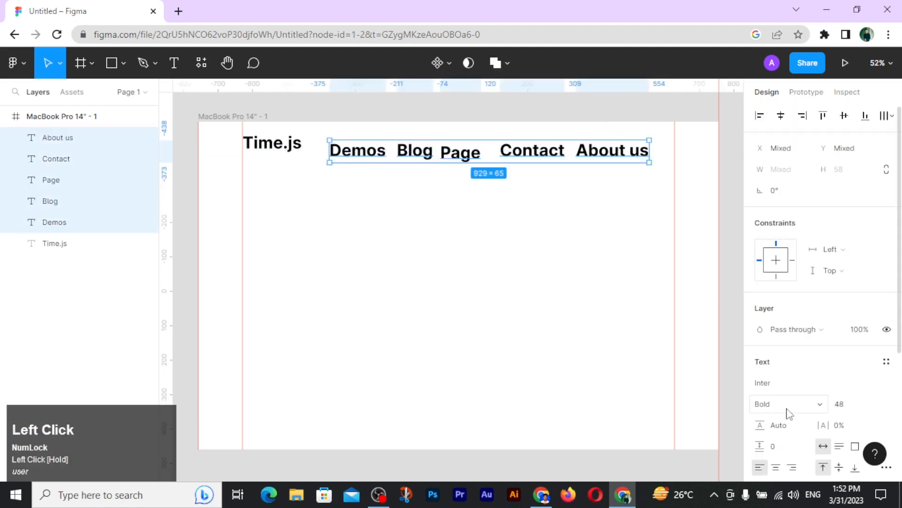
click(790, 413)
click(790, 200)
Change the font of the "Time.js" logo text to Roboto
click(276, 149)
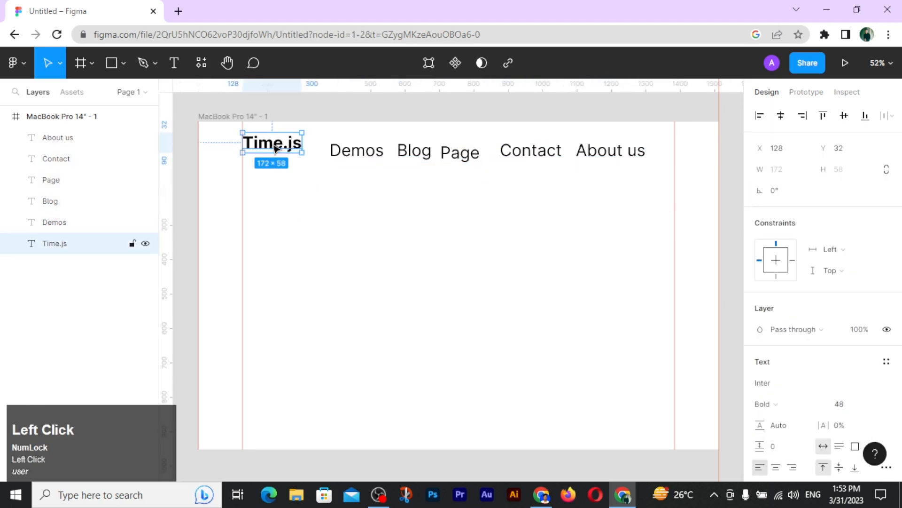
click(779, 385)
text(ro)
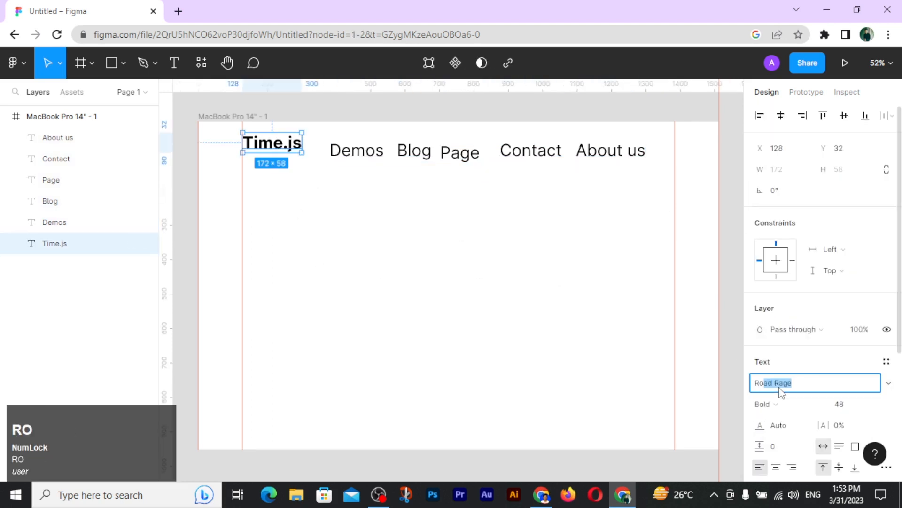
text(boto)
key(Return)
click(414, 247)
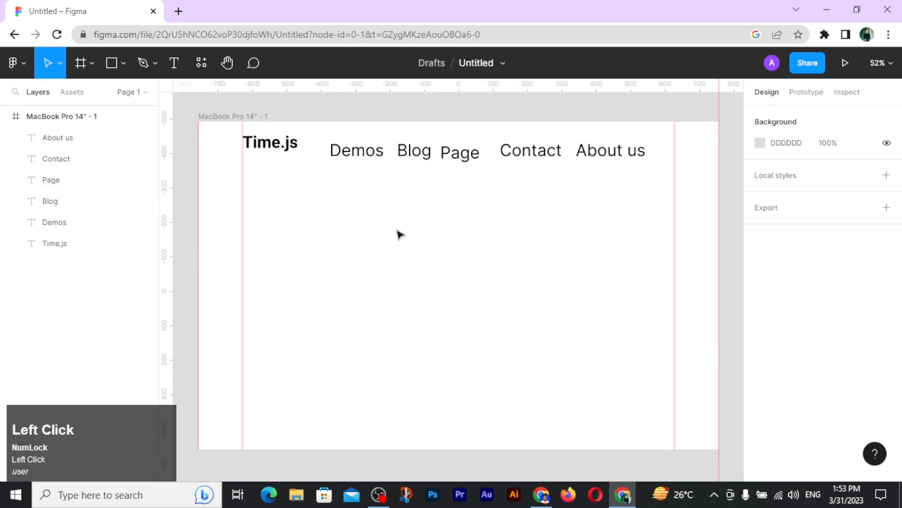
Set the font size of the five menu texts to 24
drag(484, 180, 646, 147)
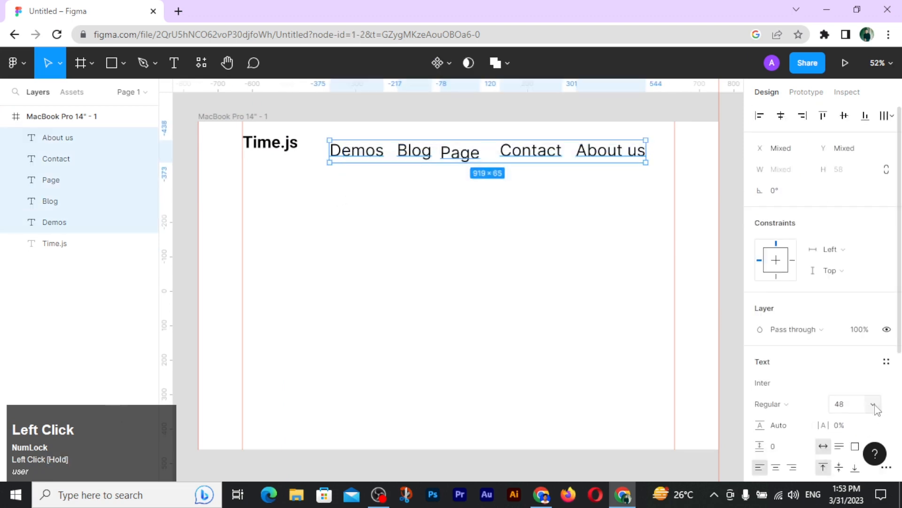
click(873, 405)
click(858, 340)
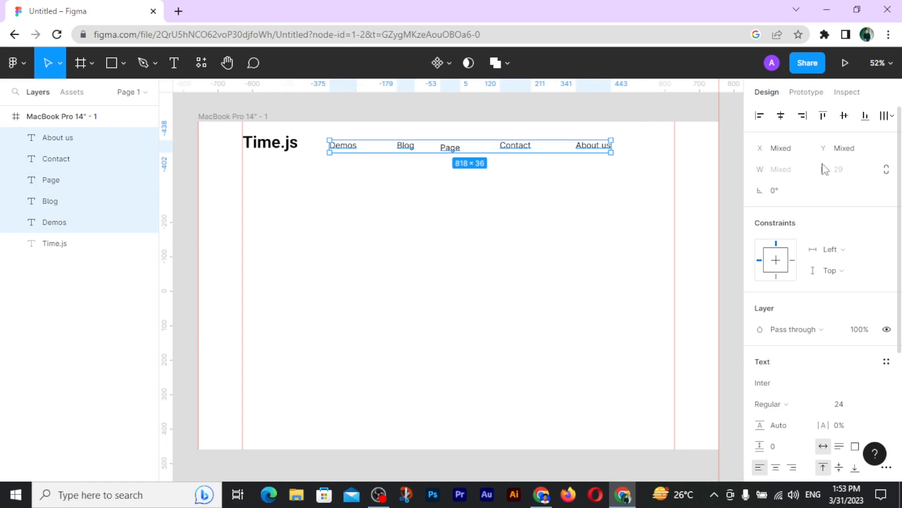
Align the five menu texts on their vertical centres and distribute them horizontally with a spacing of 32
click(845, 117)
click(884, 117)
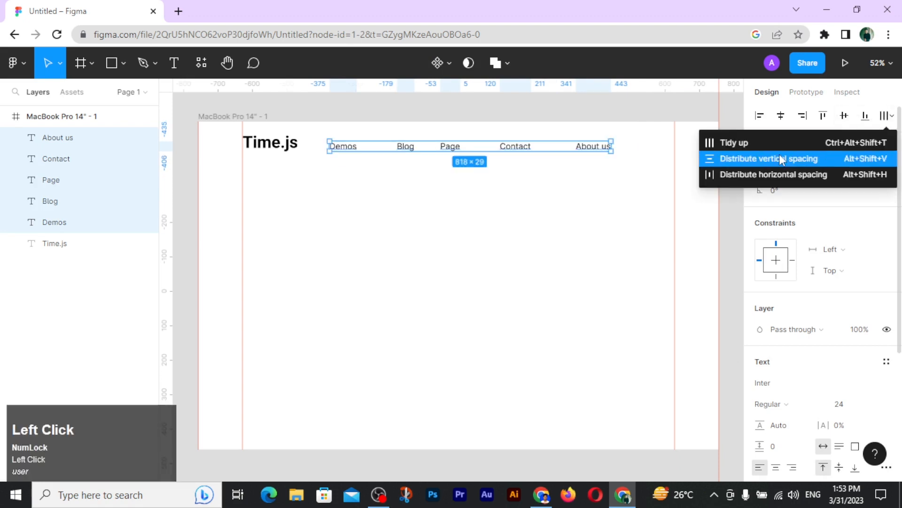
click(776, 175)
click(776, 212)
text(16)
key(Return)
click(778, 215)
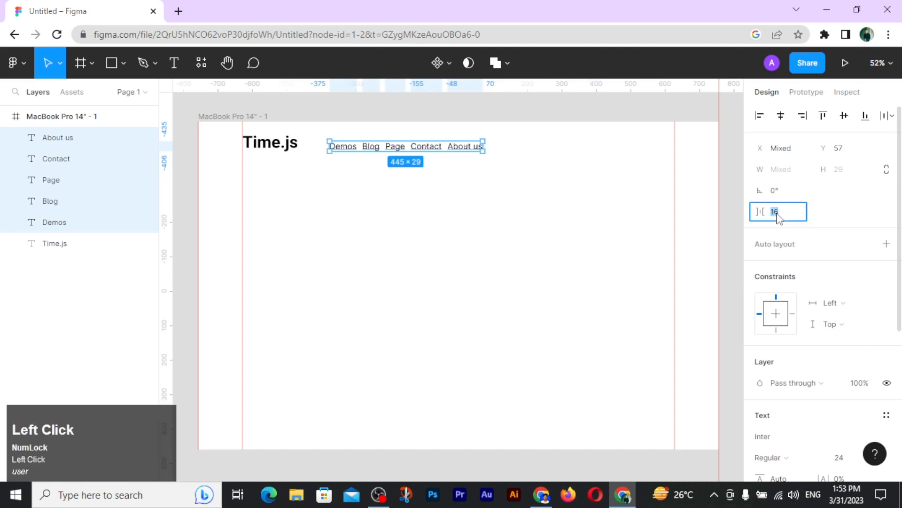
key(Return)
Move the menu texts up to Y 46, level with the logo, and wrap them in an auto layout frame
drag(389, 151, 395, 142)
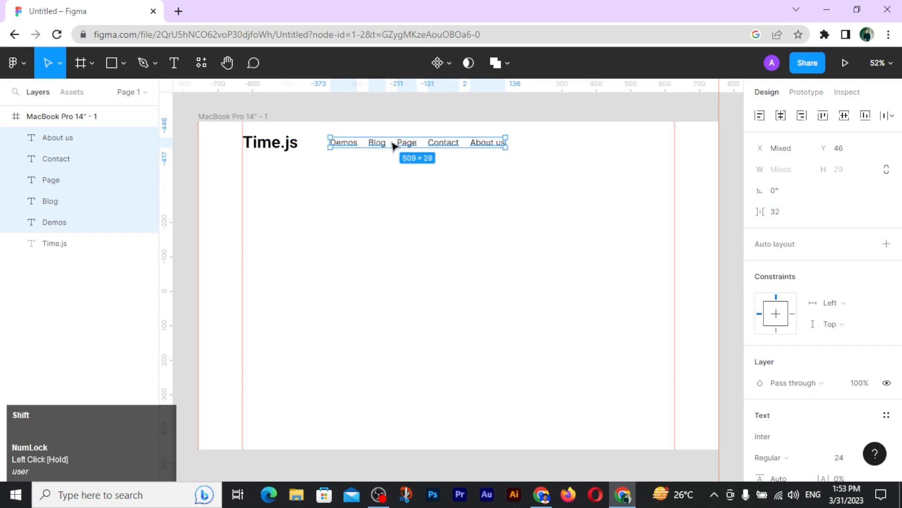
key(shift+a)
click(388, 205)
Add a "Get Started Free" text to the header, to the right of the navigation menu
scroll(389, 205, right, 5)
key(t)
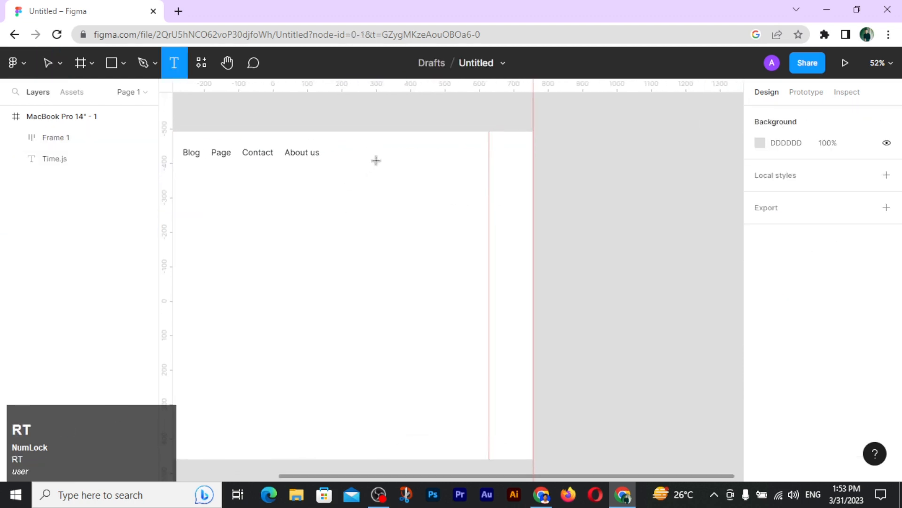
click(376, 161)
text(Get Started )
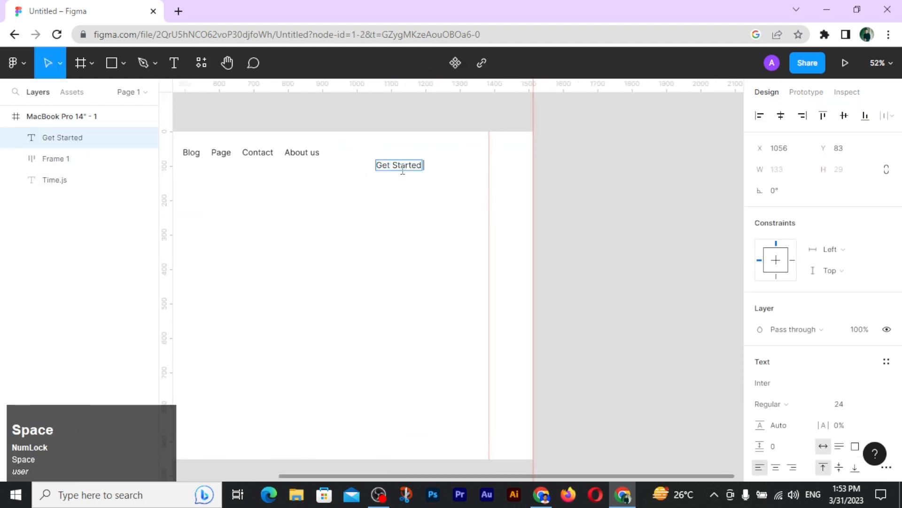
text(Free)
click(405, 216)
Change the font of the "Get Started Free" text to Roboto
click(776, 385)
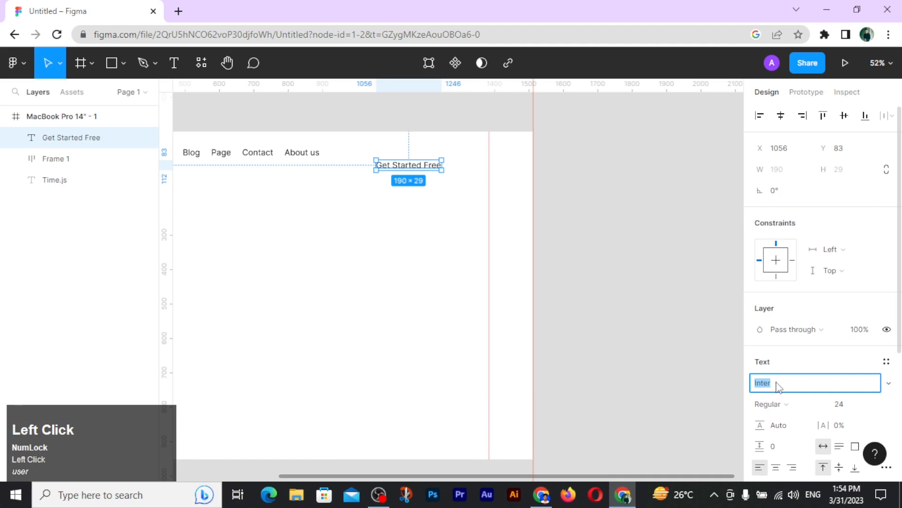
text(R)
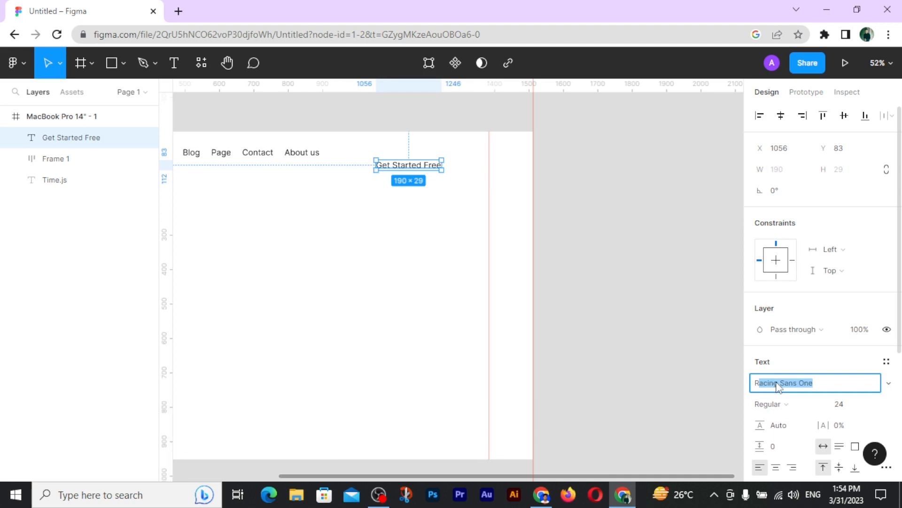
text(o)
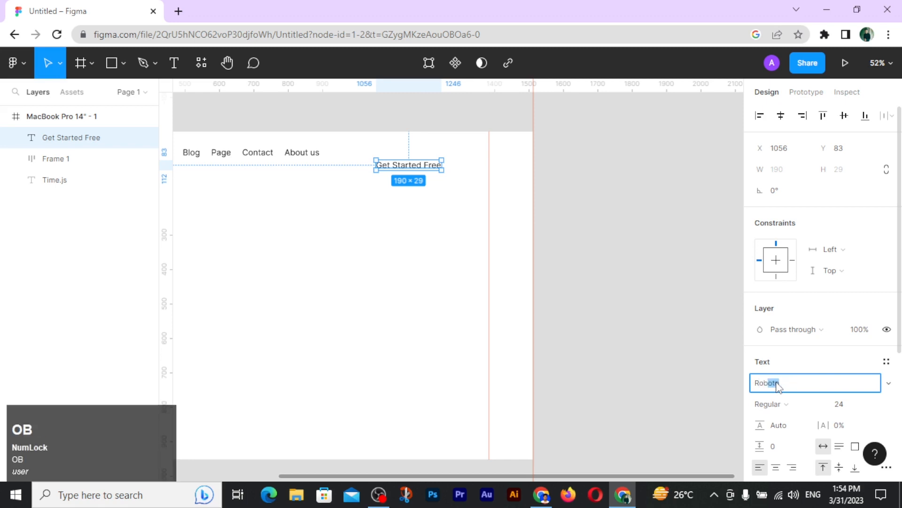
text(b)
key(Return)
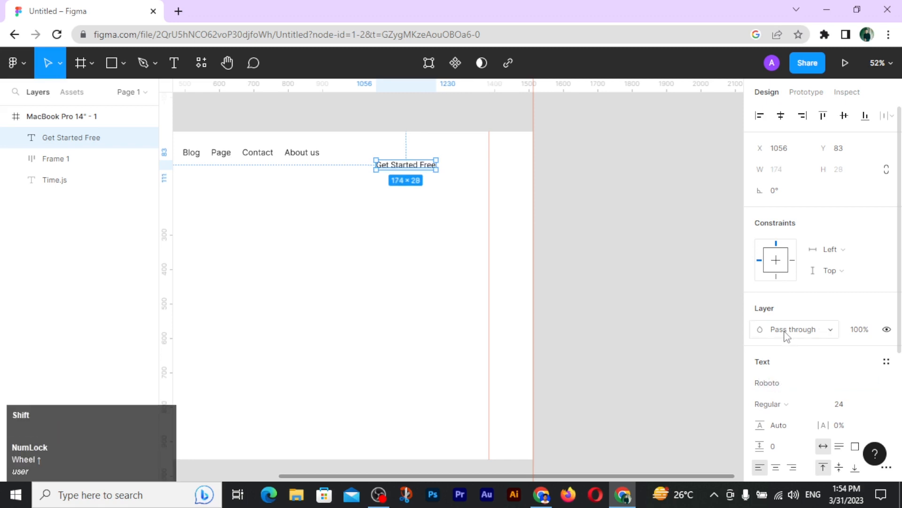
Wrap the "Get Started Free" text in an auto layout frame and give the frame a blue 0500FF fill
key(shift+a)
scroll(828, 369, down, 3)
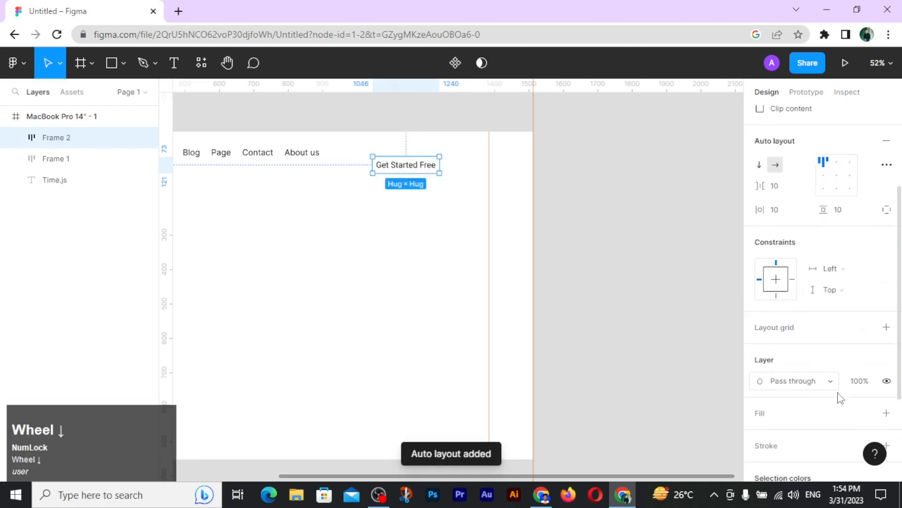
scroll(840, 398, down, 3)
click(886, 281)
click(760, 388)
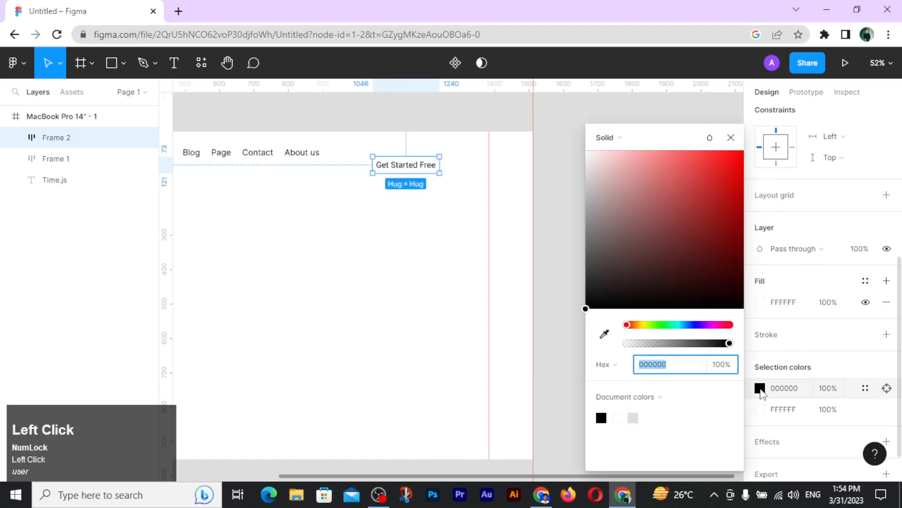
click(762, 410)
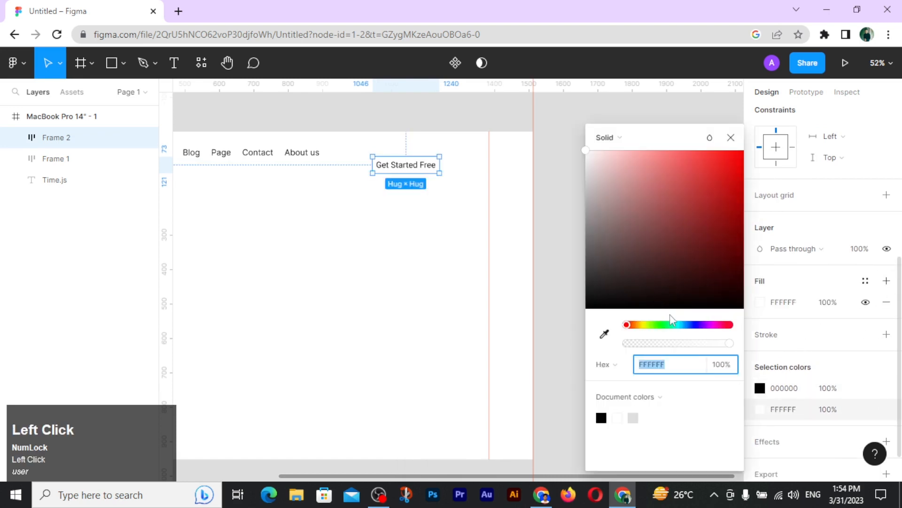
click(693, 325)
mouse_move(736, 158)
mouse_down()
mouse_move(723, 152)
mouse_move(748, 156)
mouse_up()
click(731, 138)
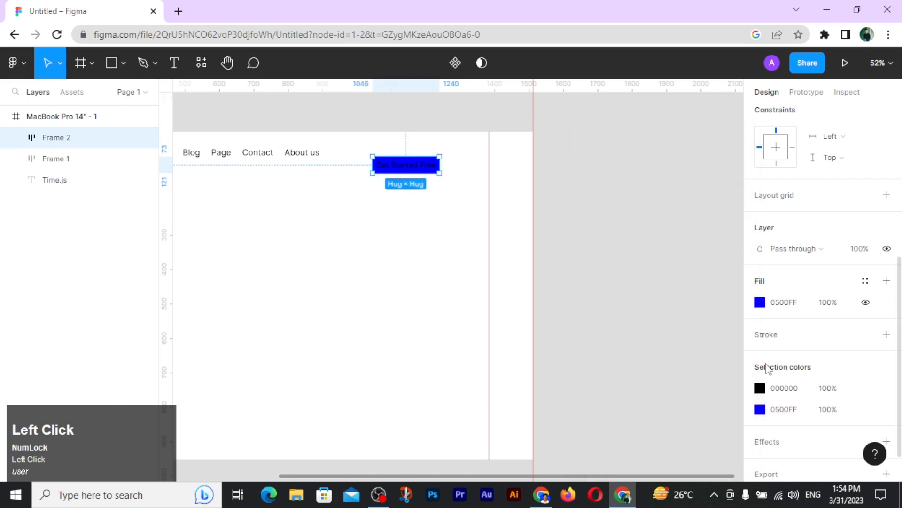
Set the colour of the button's "Get Started Free" text to white, FFFFFF
click(760, 389)
text(ffffff)
key(Return)
click(562, 106)
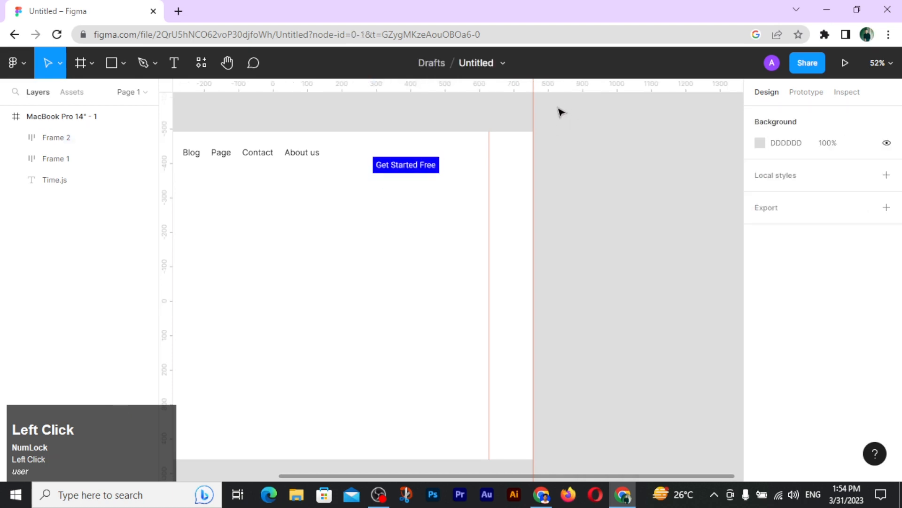
Set the "Get Started Free" button's horizontal padding to 48 and its vertical padding to 24
click(415, 170)
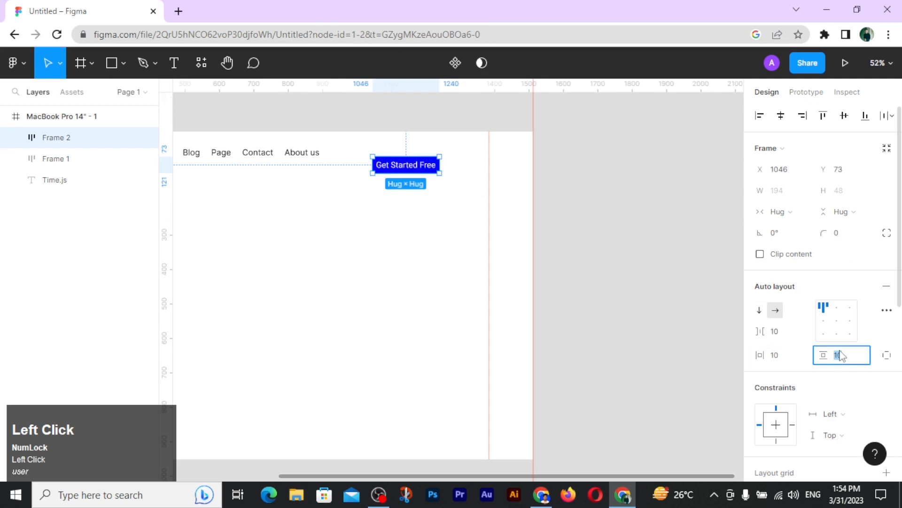
click(780, 356)
text(32)
key(Return)
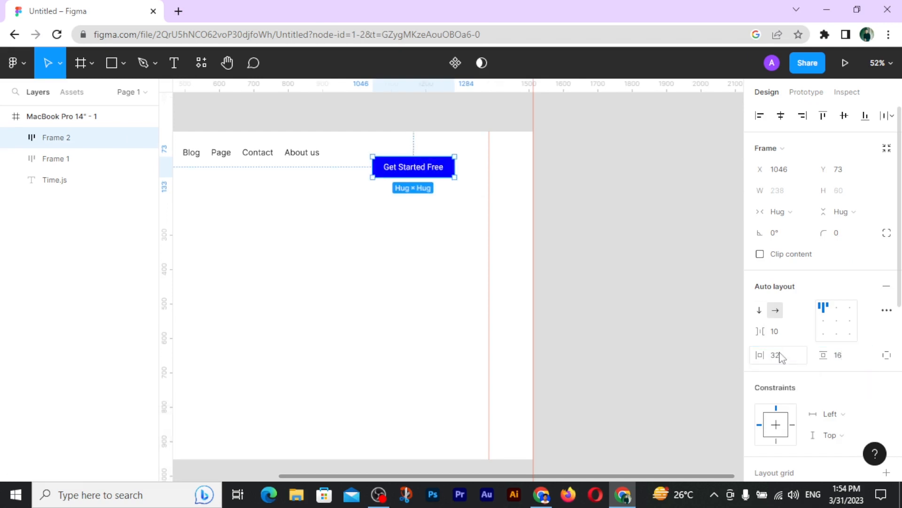
click(844, 360)
text(24)
click(781, 357)
text(48)
key(Return)
Move the "Get Started Free" button to X 1114, Y 37, with its right edge on the page's right margin guide
drag(412, 173, 437, 159)
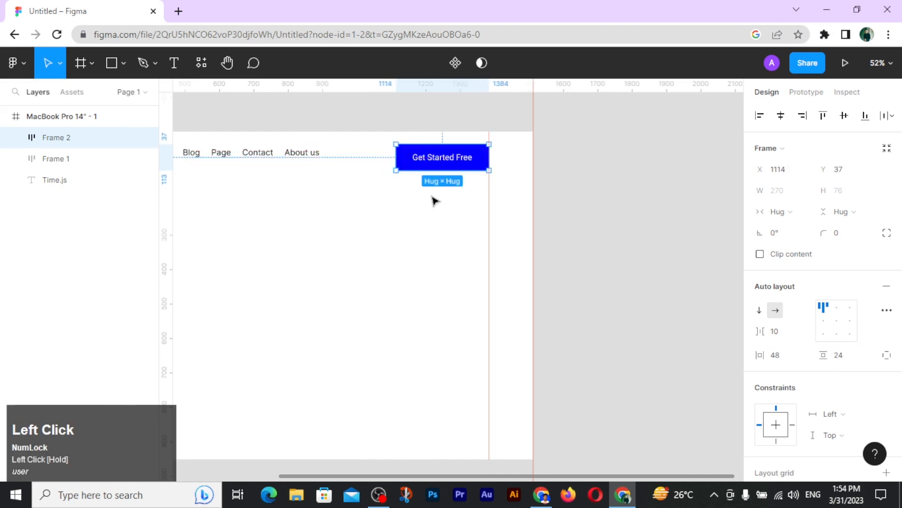
click(437, 161)
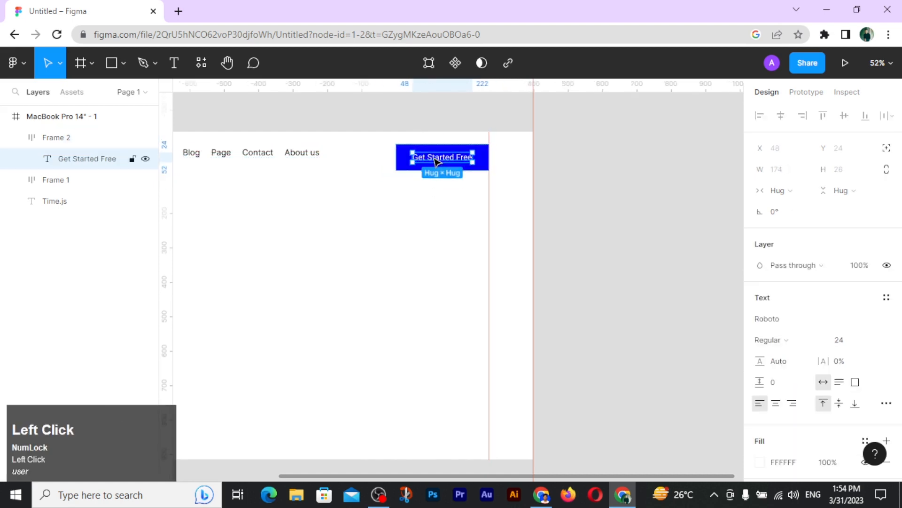
click(415, 234)
Duplicate the "Get Started Free" button below the original and change the copy's text to "Sing In"
click(413, 164)
drag(409, 167, 400, 203)
double_click(399, 202)
double_click(400, 198)
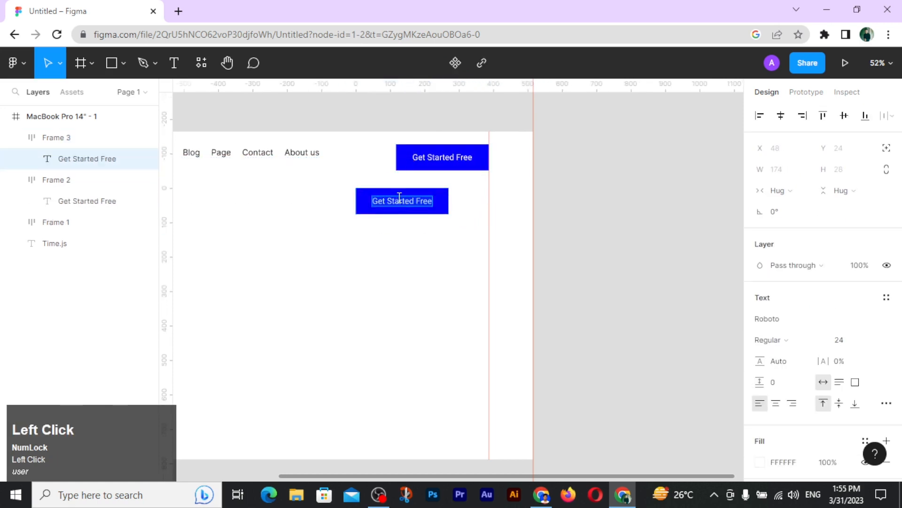
text(Si)
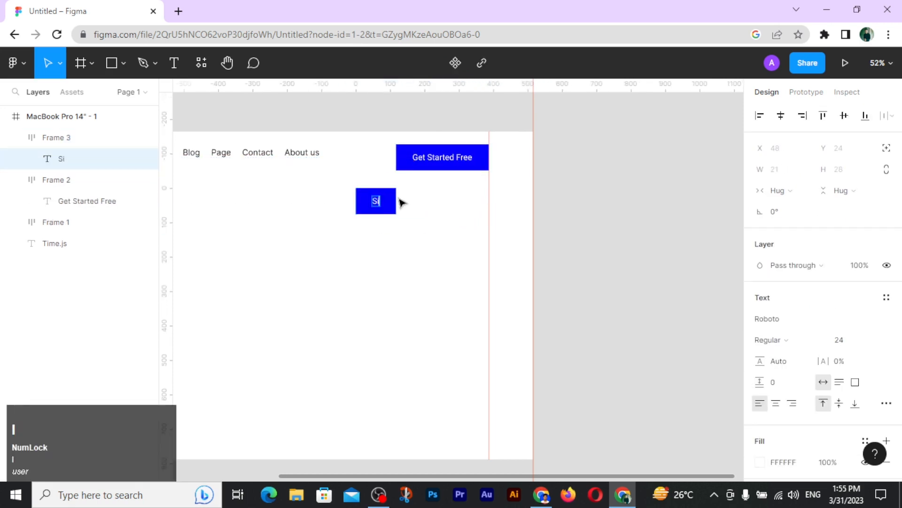
text(ng In)
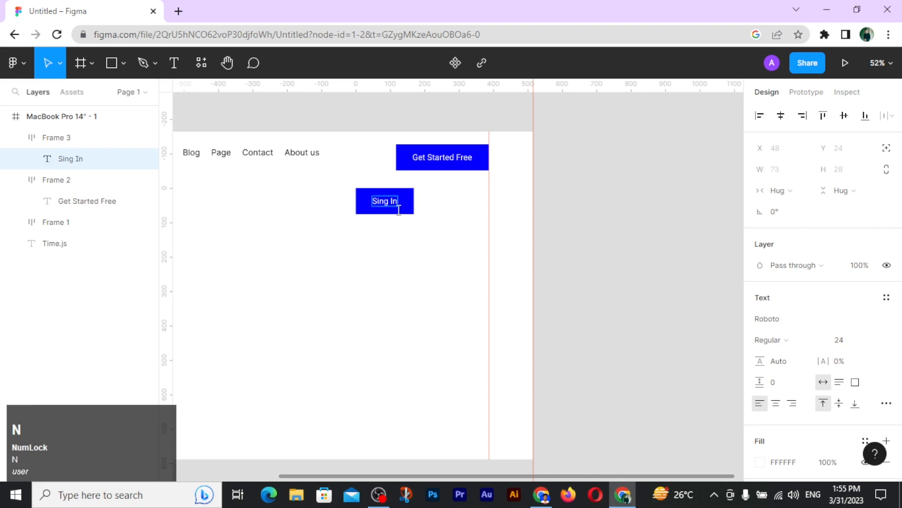
click(401, 277)
click(383, 282)
Set the font size of the "Time.js" logo text to 40
scroll(313, 247, down, 2)
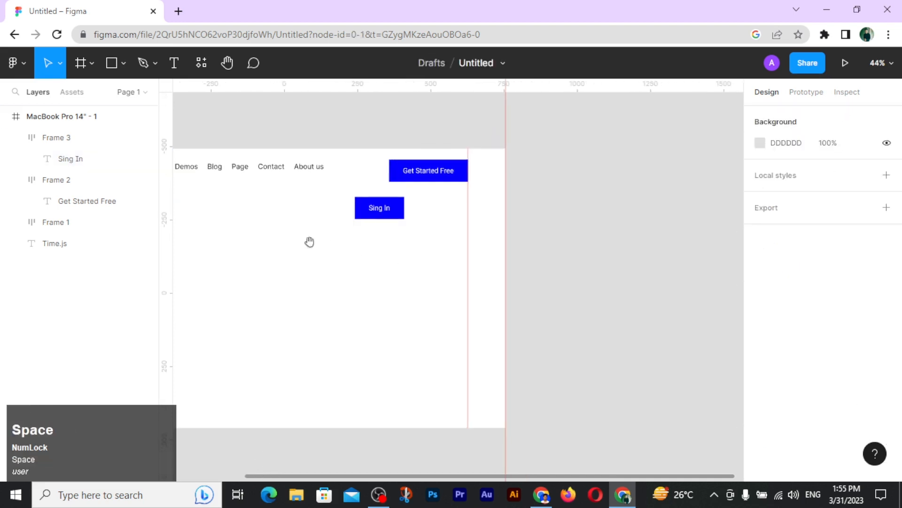
drag(314, 246, 371, 240)
drag(255, 188, 406, 176)
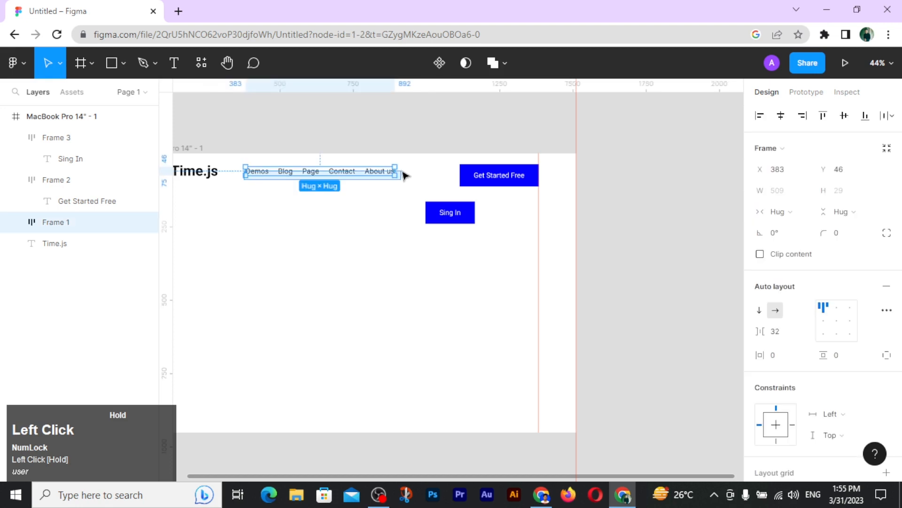
click(276, 210)
drag(276, 210, 351, 199)
click(278, 161)
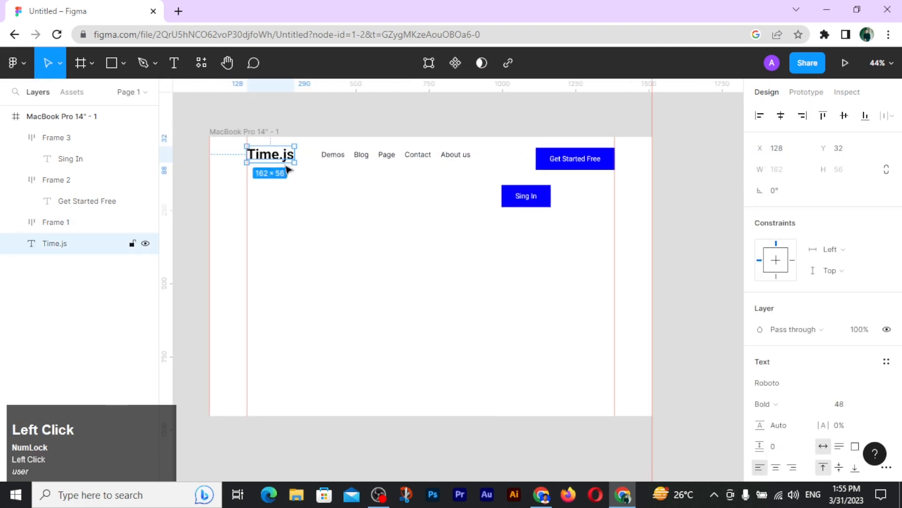
click(877, 407)
click(862, 387)
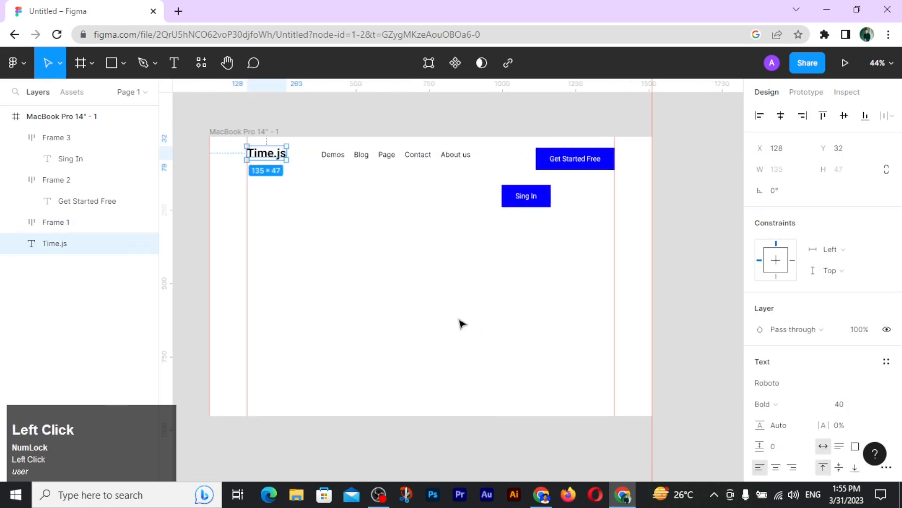
click(471, 329)
Set the font size of all five menu texts inside their auto layout frame to 18
click(486, 155)
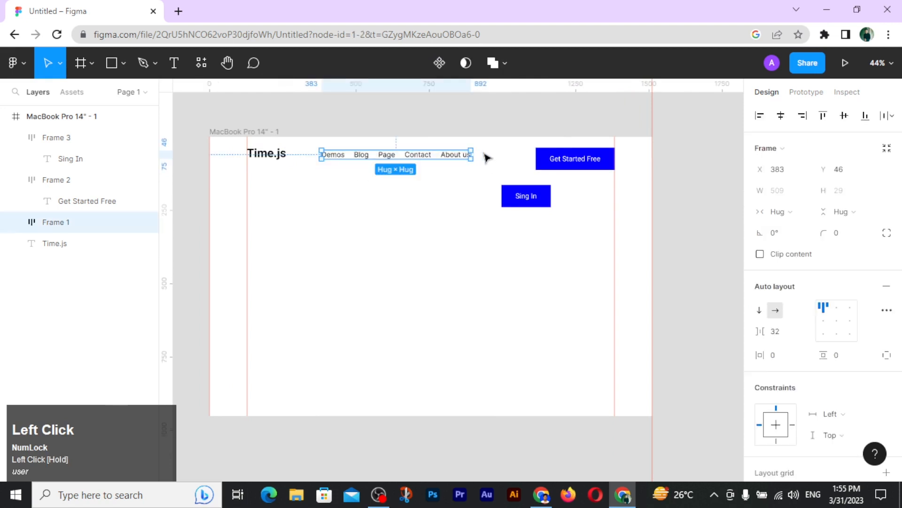
scroll(799, 390, down, 4)
scroll(799, 421, down, 2)
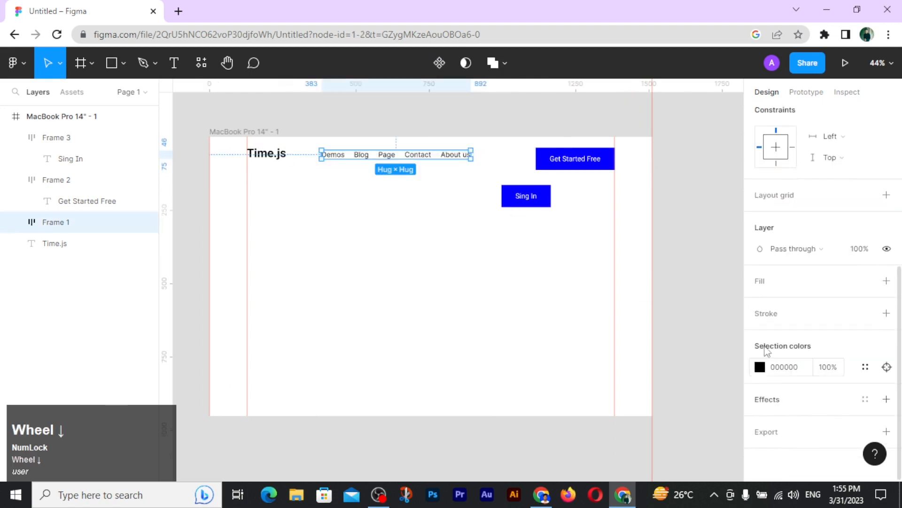
click(418, 205)
double_click(338, 155)
shift+click(361, 155)
shift+click(386, 155)
shift+click(425, 156)
shift+click(455, 155)
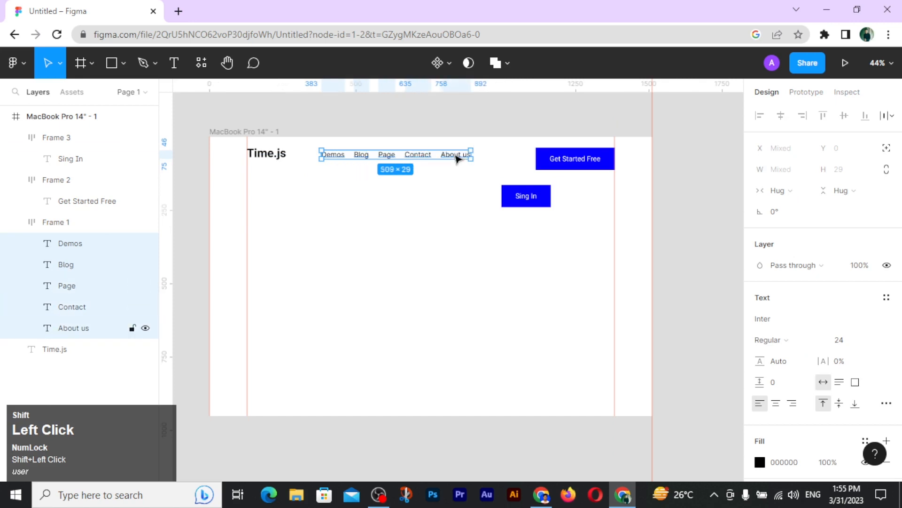
click(856, 342)
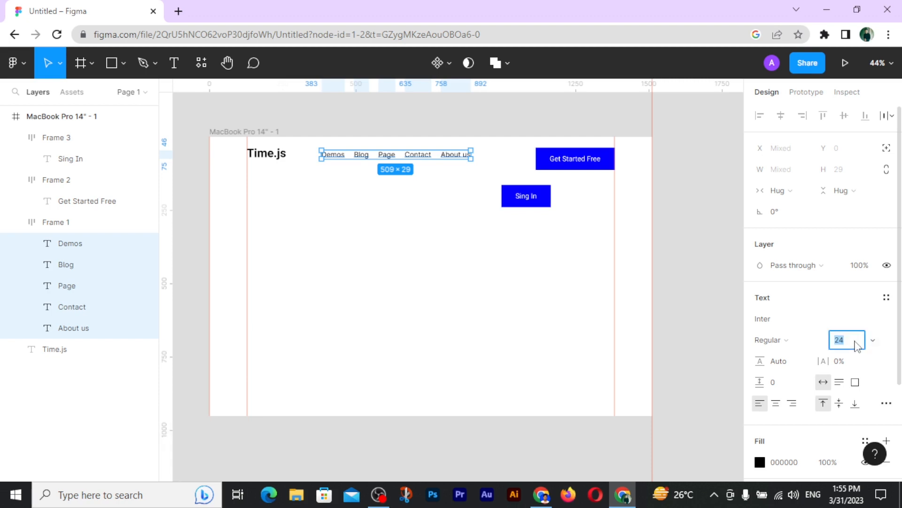
text(18)
key(Return)
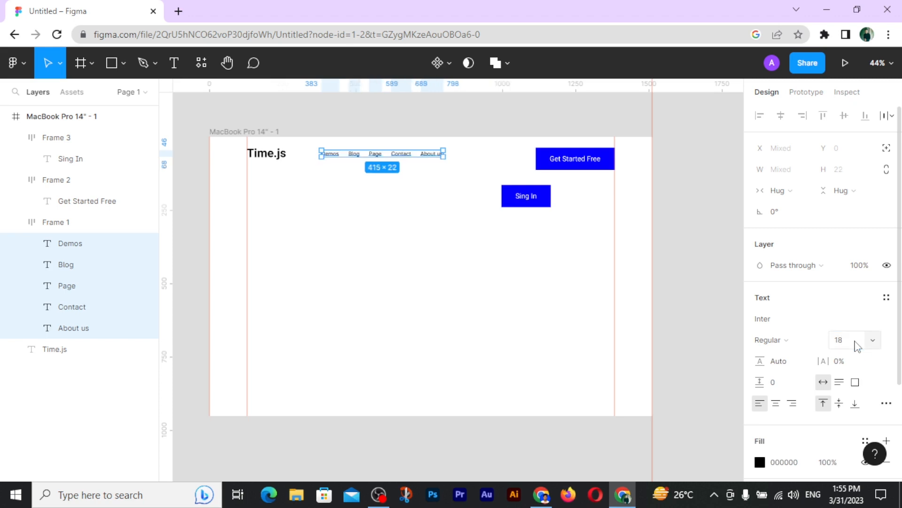
Set the spacing between items in the menu's auto layout frame to 16
scroll(788, 343, up, 1)
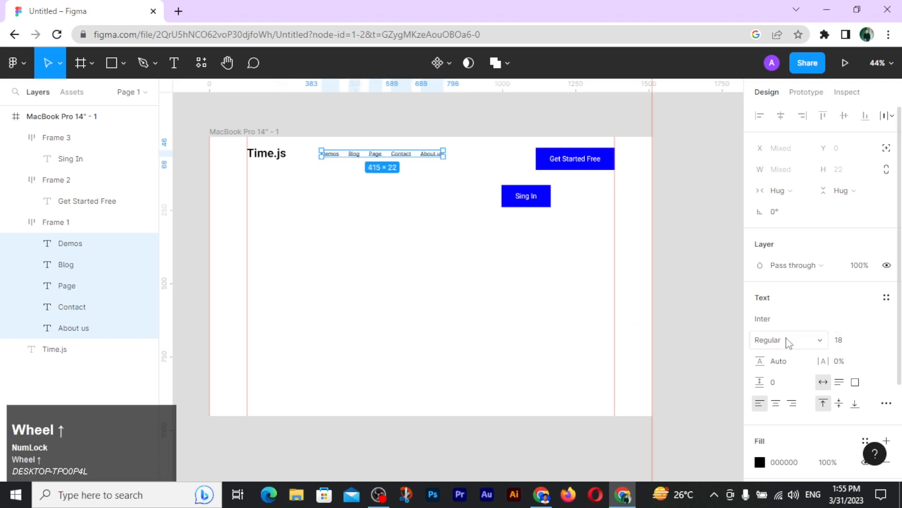
click(889, 115)
click(783, 175)
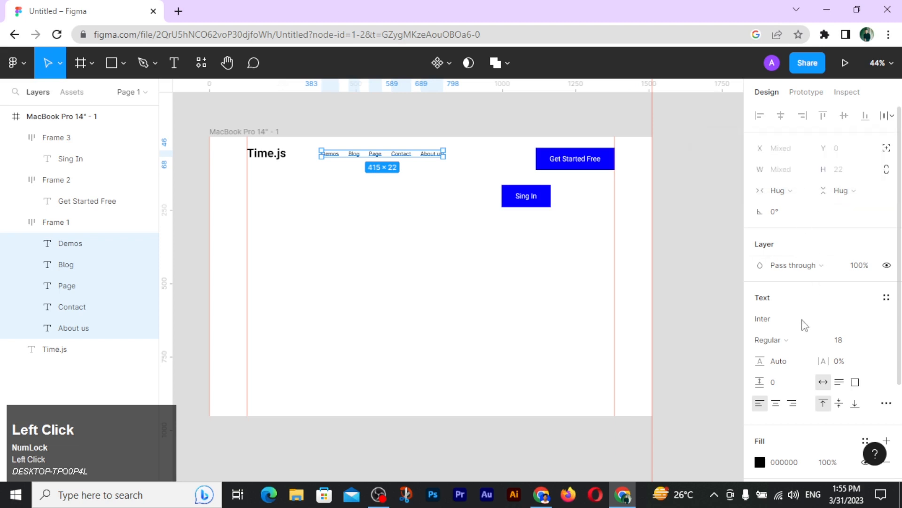
click(503, 298)
click(375, 153)
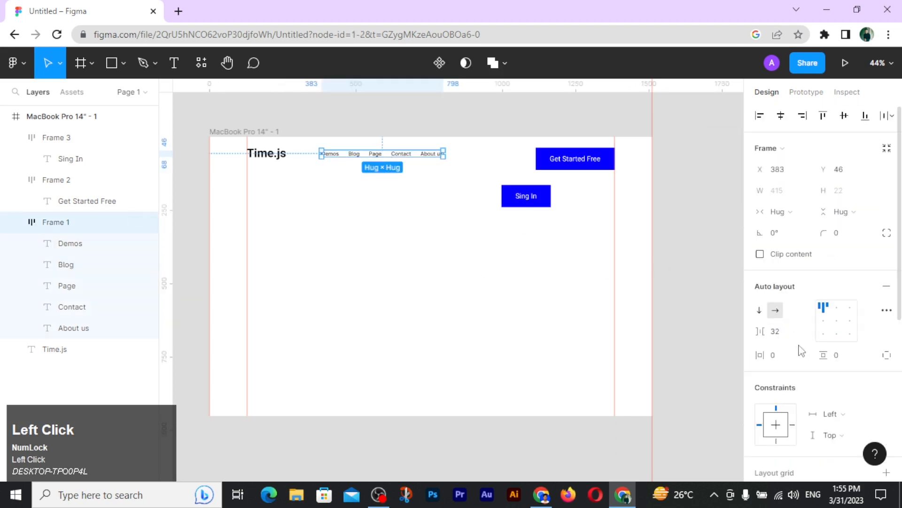
click(791, 329)
text(16)
key(Return)
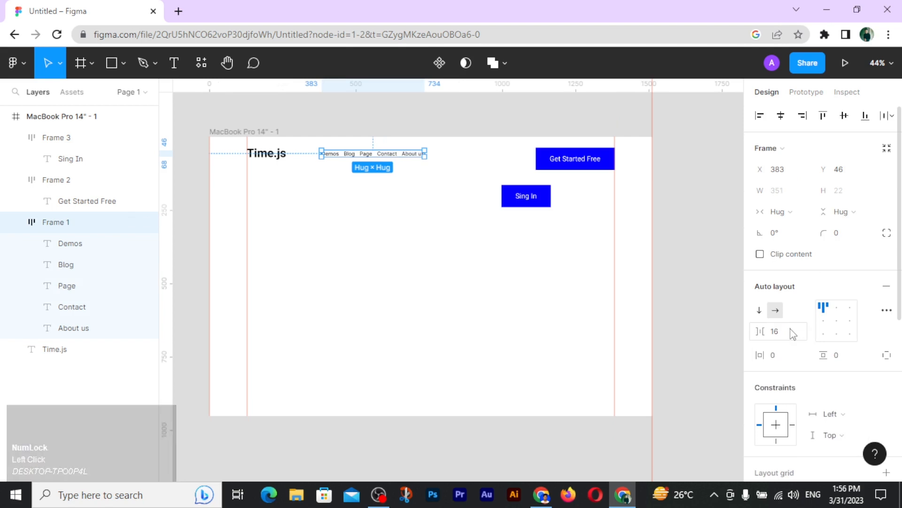
click(542, 320)
Set the "Get Started Free" button text to font size 18 and Medium weight
click(571, 159)
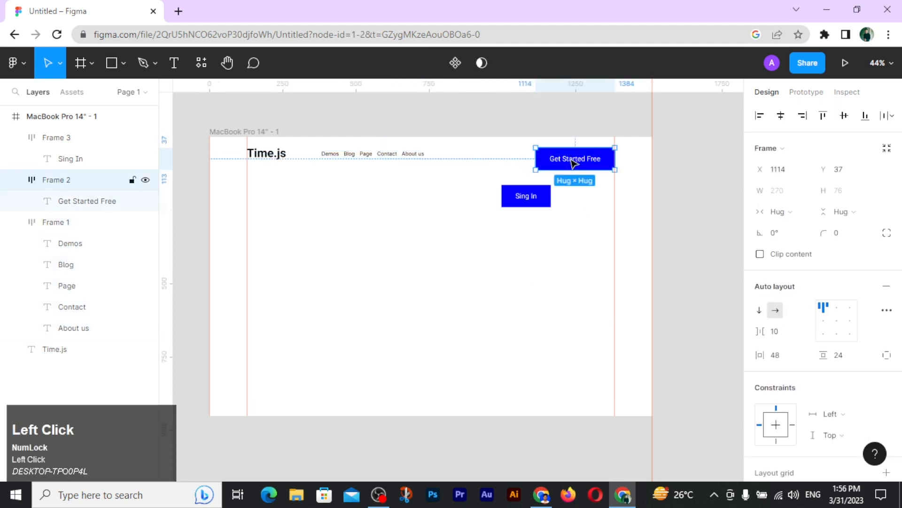
click(572, 162)
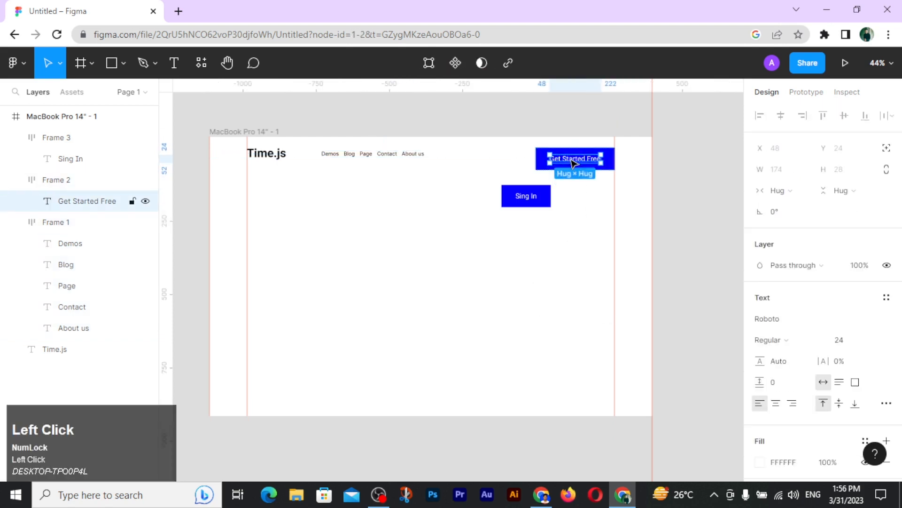
click(858, 348)
text(18)
click(775, 339)
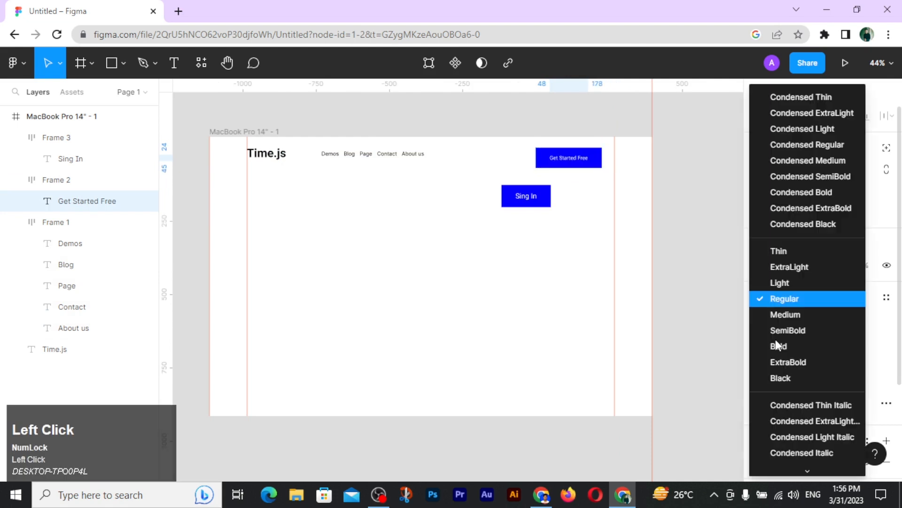
click(788, 313)
Change the fill of the "Sing In" button to light lavender E8E8FF
click(514, 195)
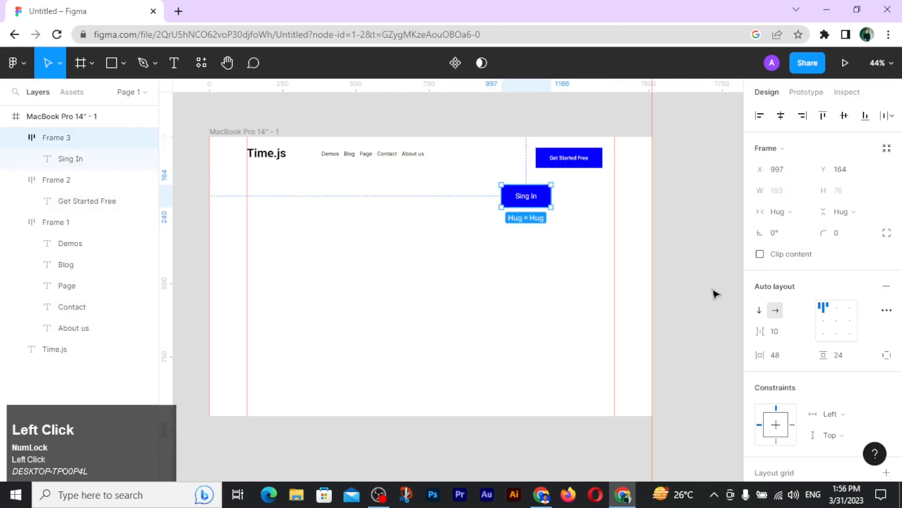
scroll(787, 334, down, 5)
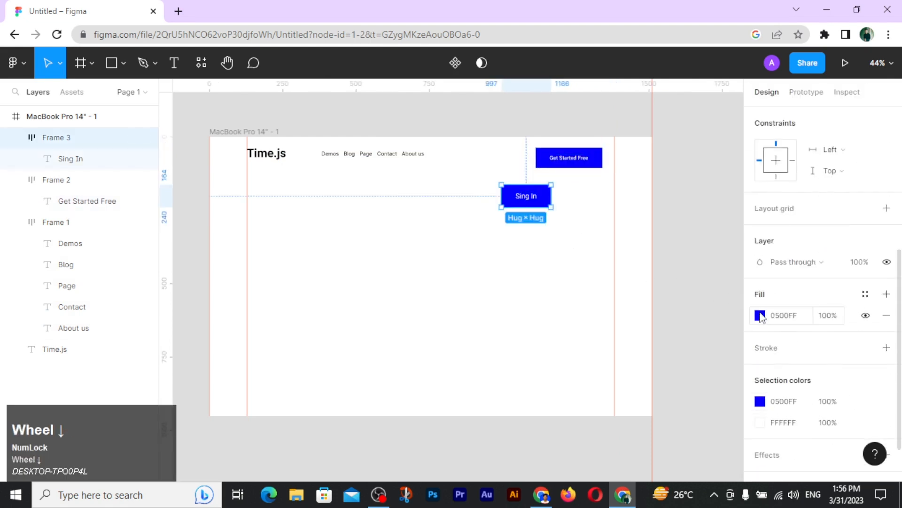
click(760, 316)
drag(608, 168, 601, 151)
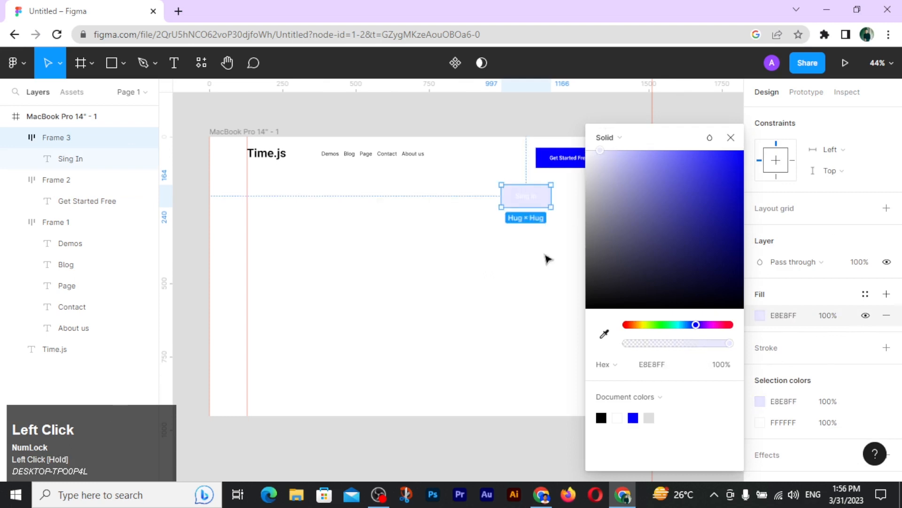
click(546, 258)
Set the "Sing In" button's text color to black 000000
click(531, 199)
click(533, 200)
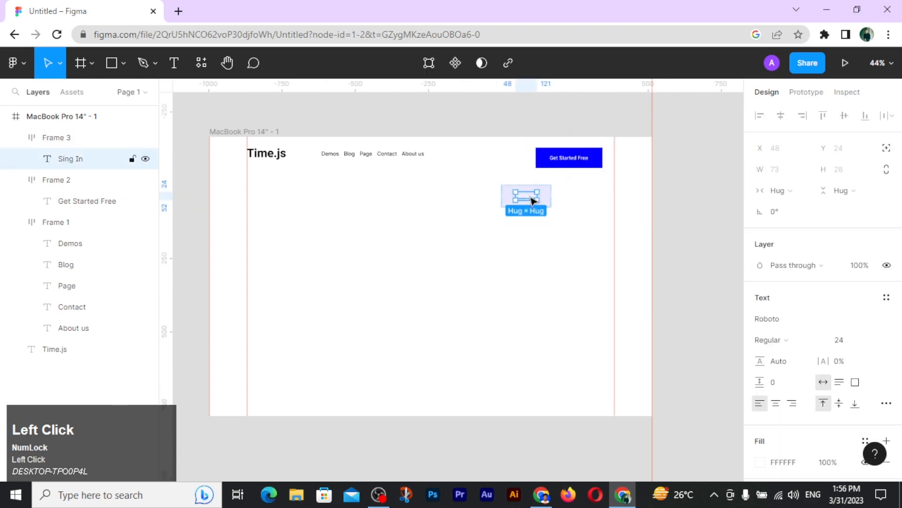
scroll(533, 200, up, 5)
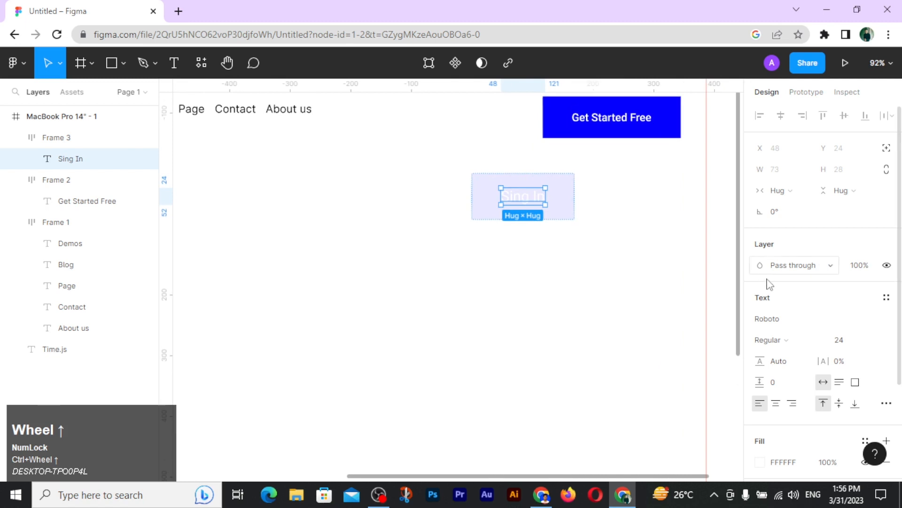
scroll(789, 386, down, 3)
click(771, 333)
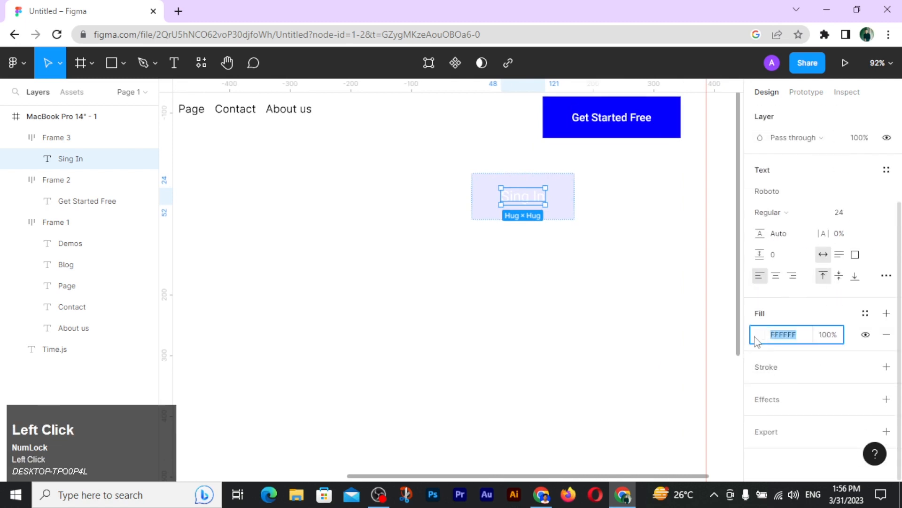
click(754, 333)
click(760, 335)
drag(668, 188, 594, 312)
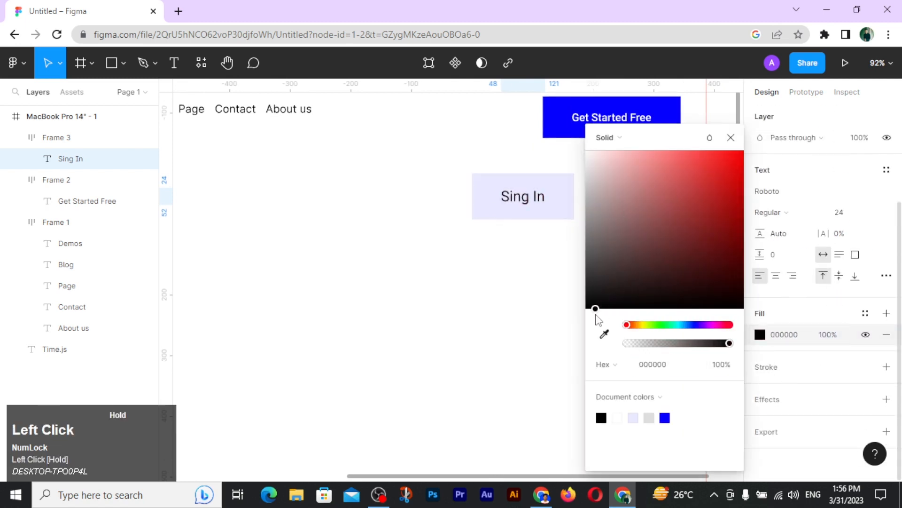
click(519, 284)
Set the "Sing In" button text to Medium weight
double_click(526, 202)
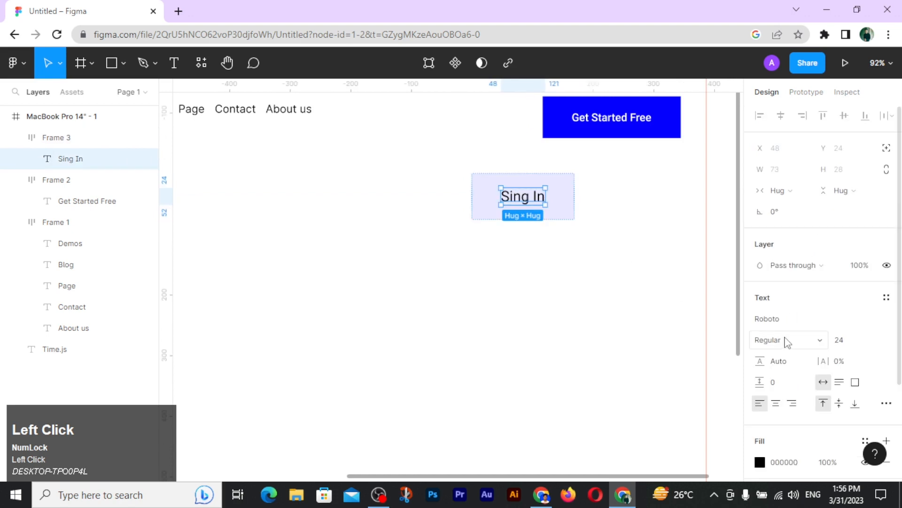
click(804, 346)
click(789, 313)
click(647, 312)
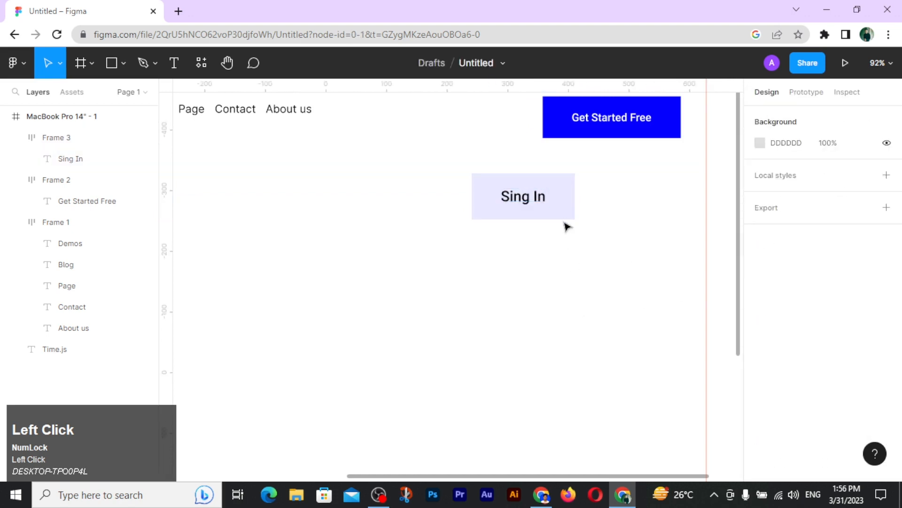
Change the fill of the "Sing In" button to white FFFFFF
click(567, 216)
scroll(775, 384, down, 5)
click(760, 367)
drag(627, 181, 551, 234)
click(551, 234)
Add a drop shadow to the "Sing In" button and set its corner radius to 8
click(514, 212)
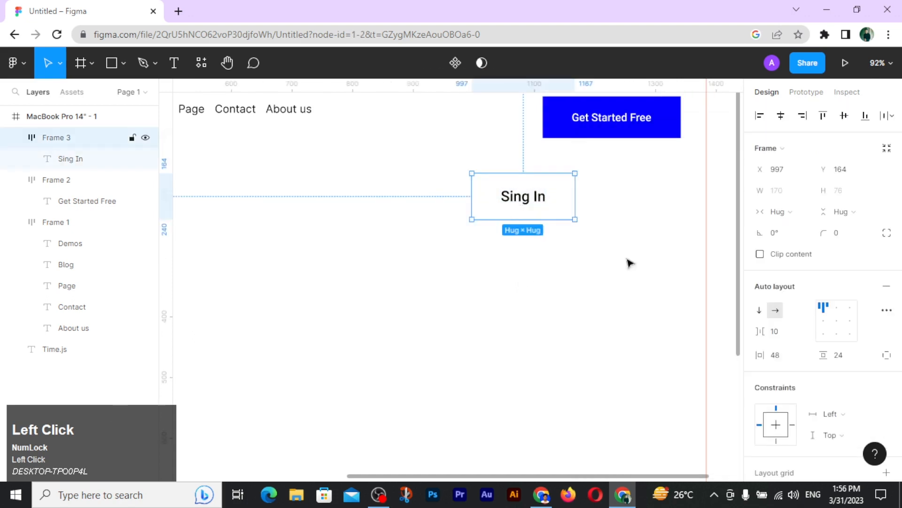
scroll(814, 413, down, 5)
click(886, 399)
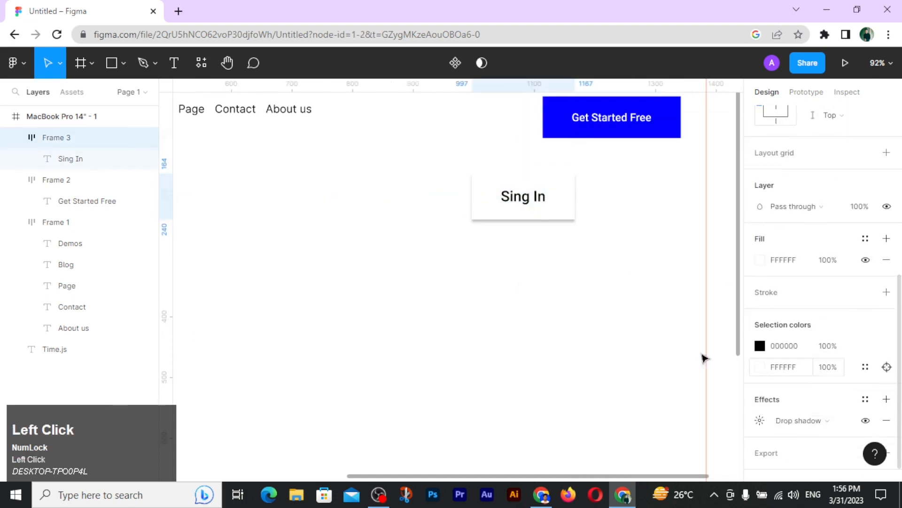
scroll(852, 215, up, 5)
click(844, 235)
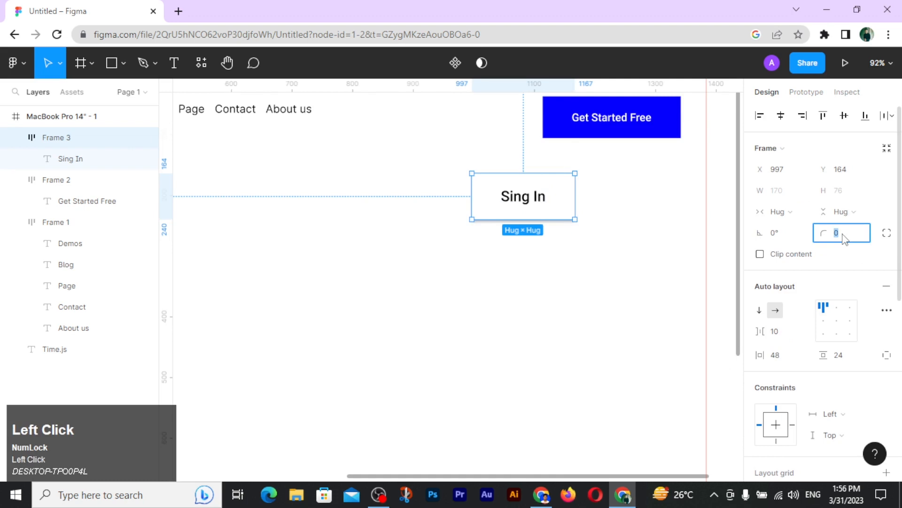
click(588, 263)
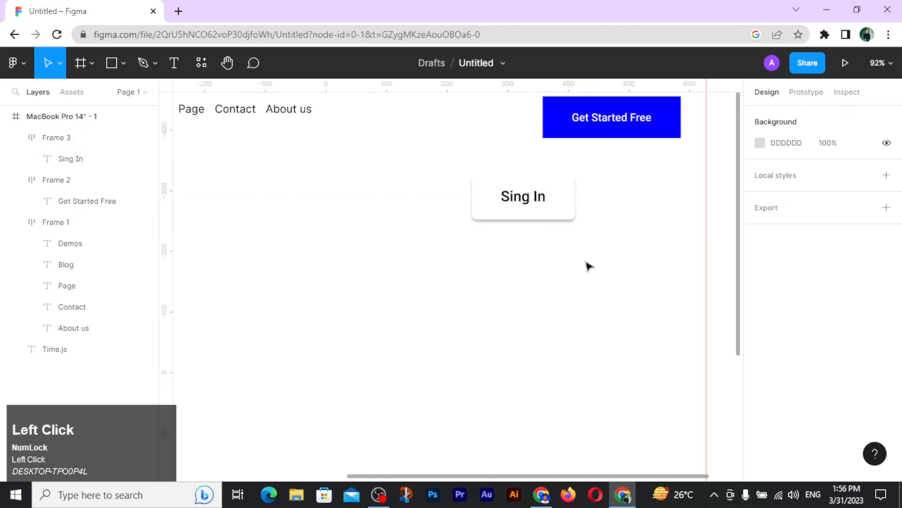
Set the corner radius of the "Get Started Free" button to 8
click(611, 133)
click(846, 233)
text(8)
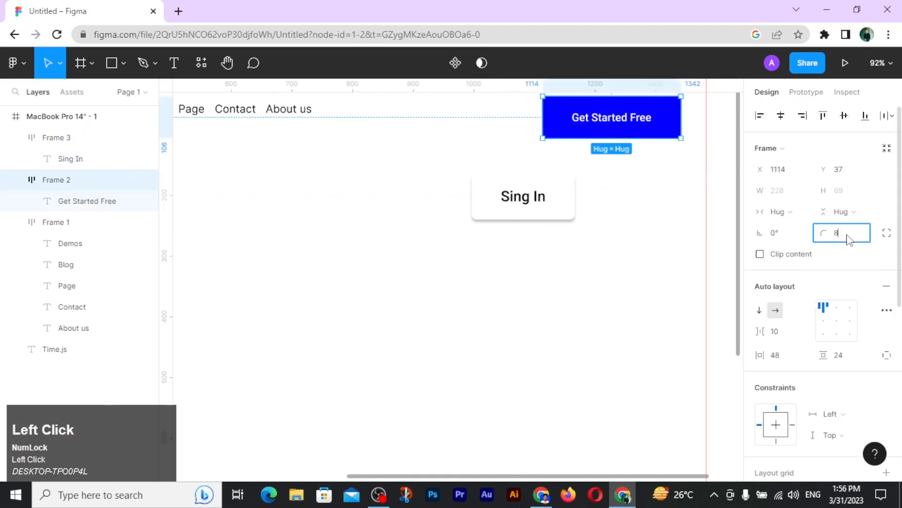
click(560, 299)
Move the "Sing In" button up beside the "Get Started Free" button, at X 926 and Y 37
scroll(560, 300, up, 1)
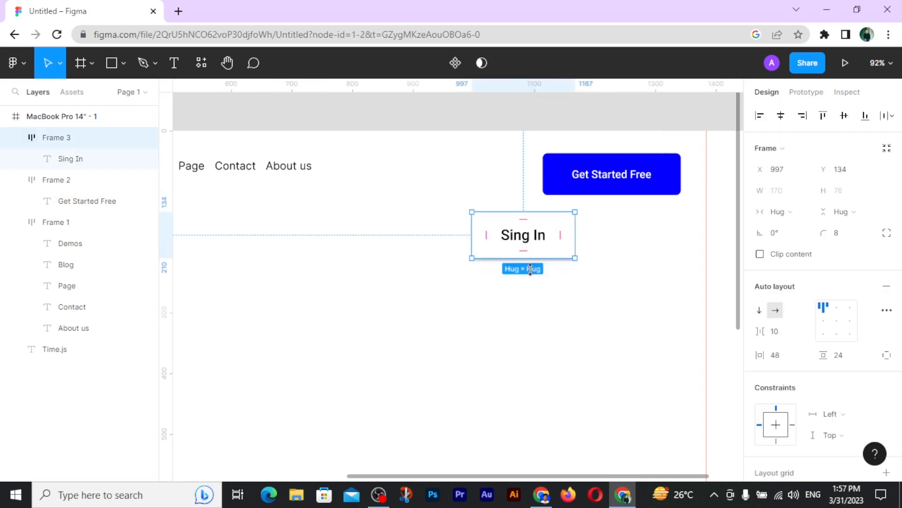
click(529, 274)
drag(484, 228, 442, 173)
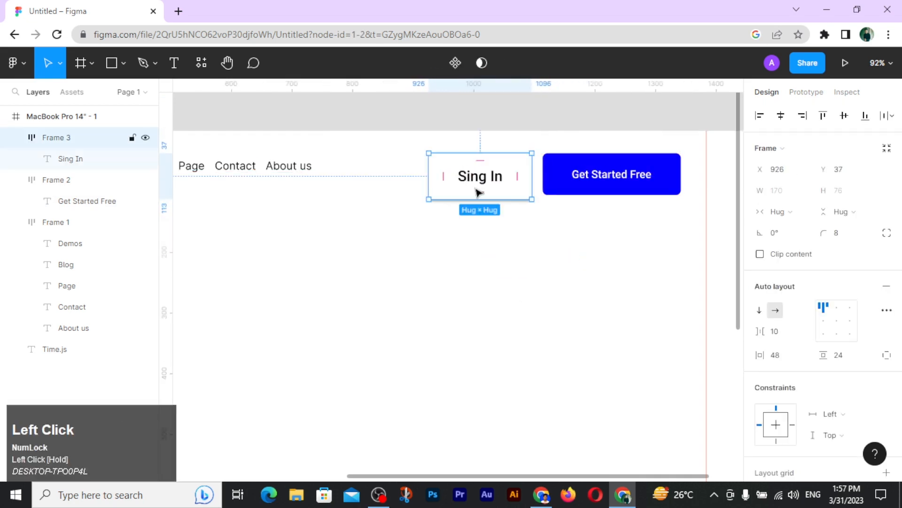
Align the vertical centers of both buttons, space them 8 apart and move the pair against the right margin guide
click(522, 220)
drag(522, 220, 598, 187)
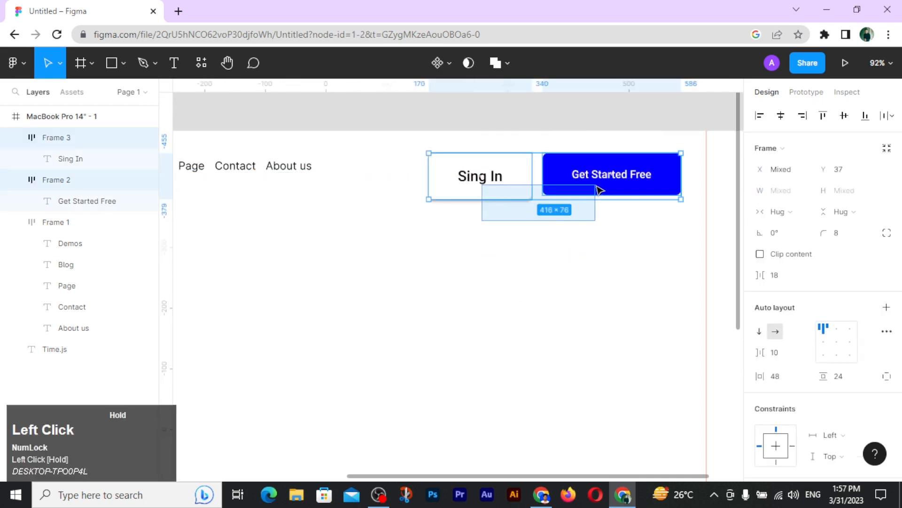
click(843, 120)
click(888, 118)
click(771, 175)
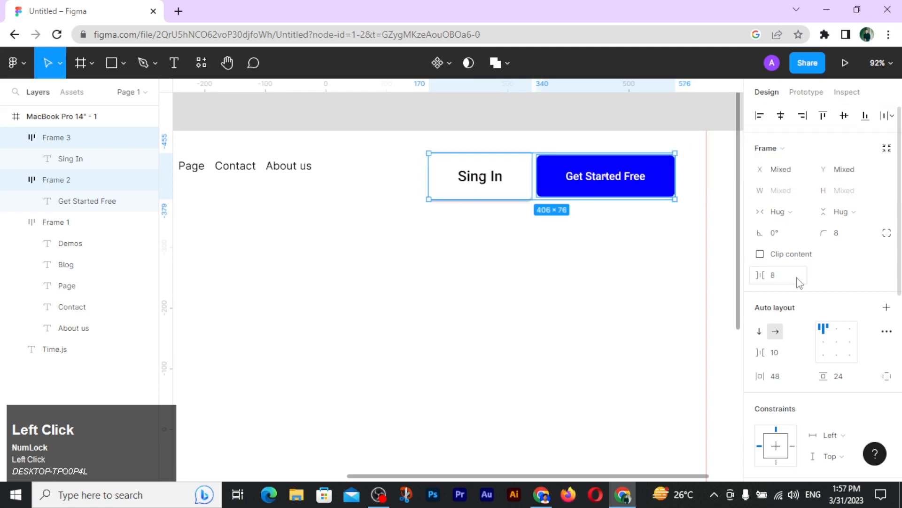
drag(660, 187, 691, 185)
Set the font size of the "Sing In" button text to 18
click(523, 180)
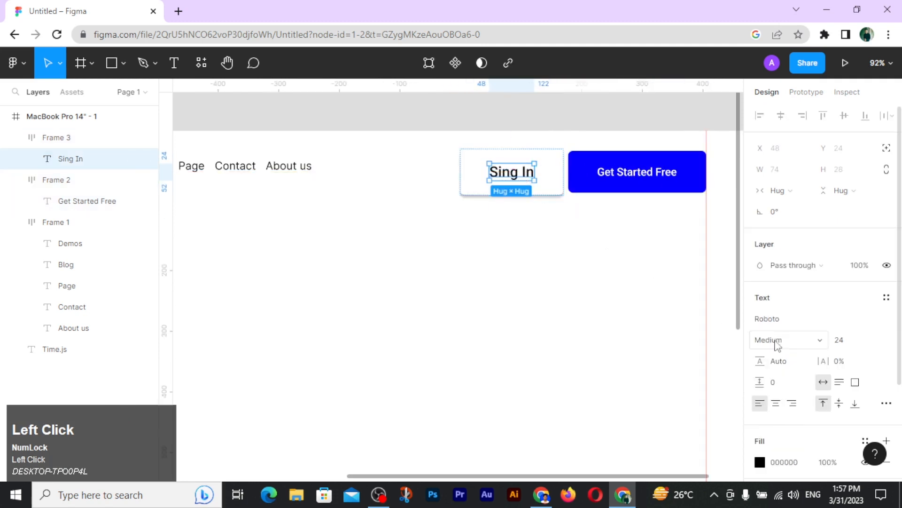
key(Return)
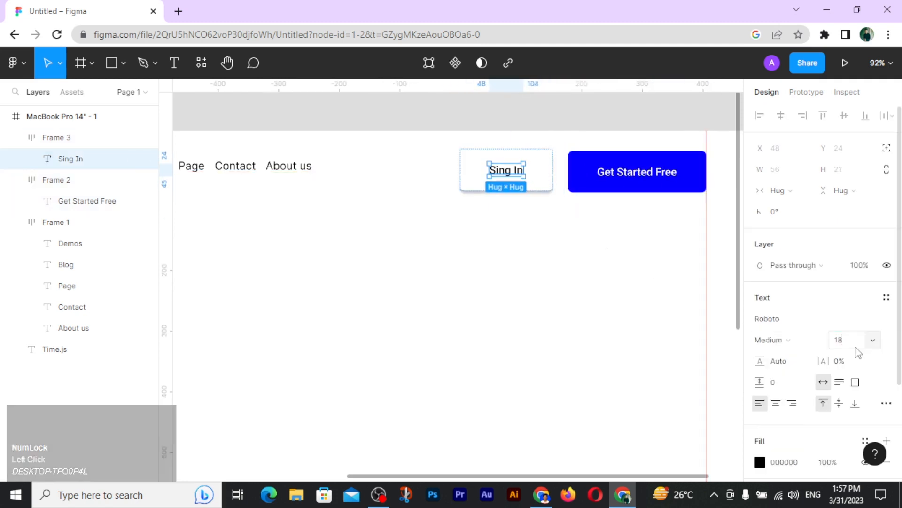
click(531, 296)
Realign the resized buttons at equal height, set the gap between them to 8 and move them back to the right margin guide
drag(514, 217, 655, 173)
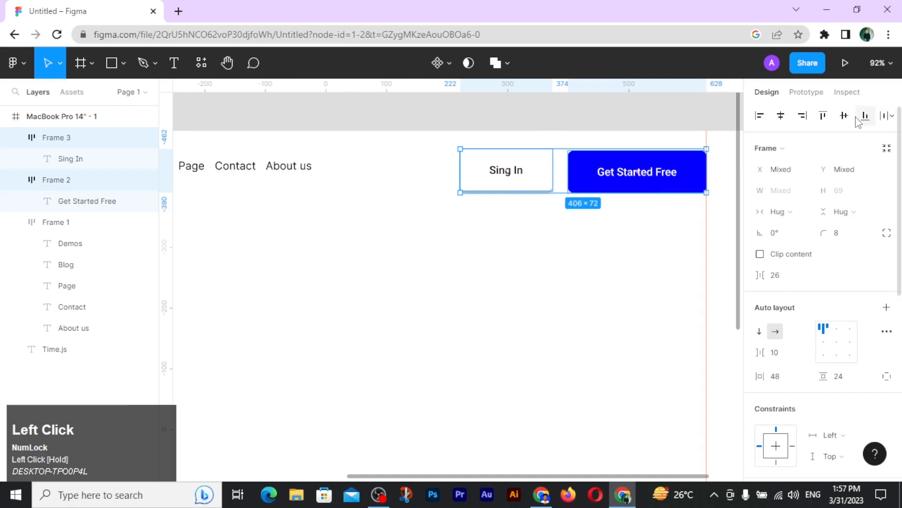
click(858, 119)
click(889, 119)
click(805, 178)
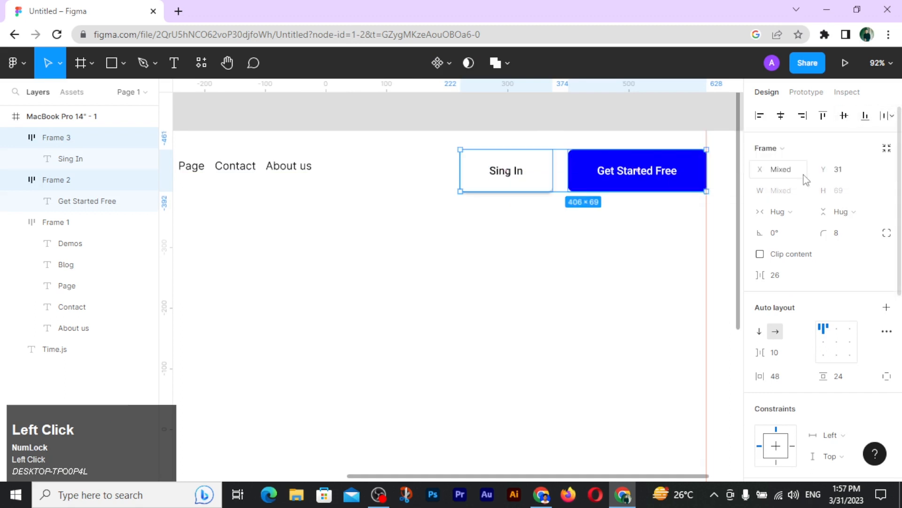
key(Return)
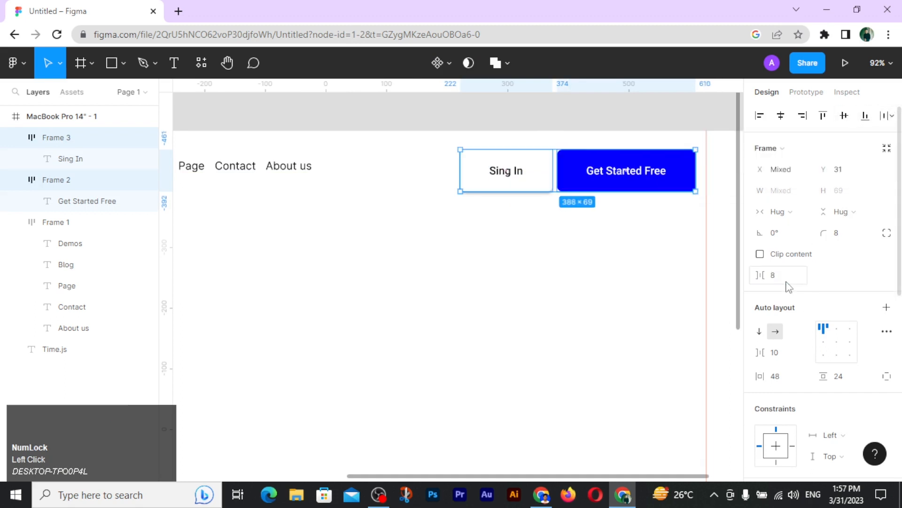
drag(665, 179, 676, 181)
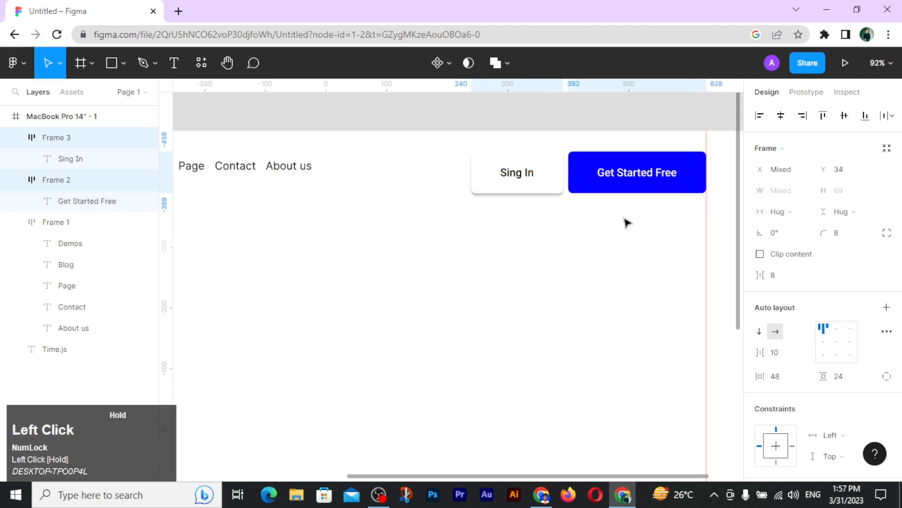
click(586, 250)
Set the spacing between items in the navigation menu's auto layout frame to 32
scroll(587, 249, down, 5)
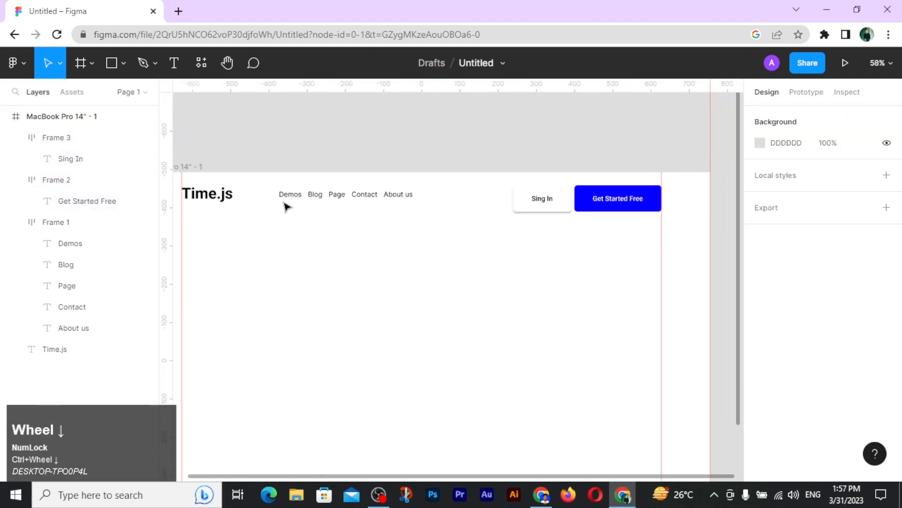
click(370, 196)
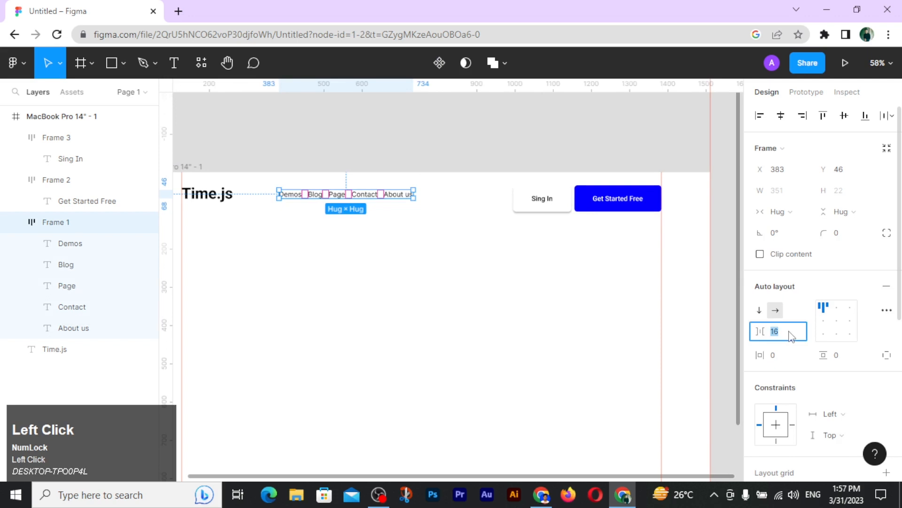
click(791, 335)
text(32)
key(Return)
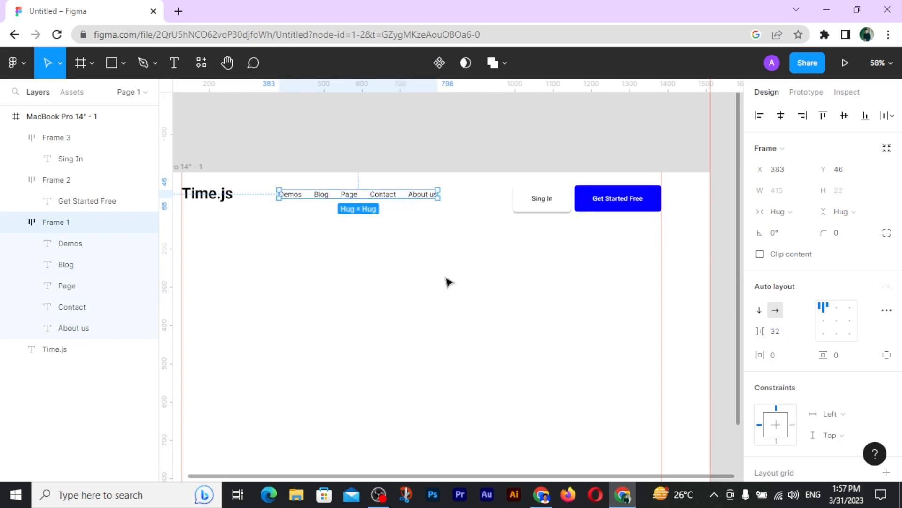
Align the logo, navigation menu and both buttons along their vertical centers
click(237, 225)
drag(218, 239, 617, 199)
click(844, 115)
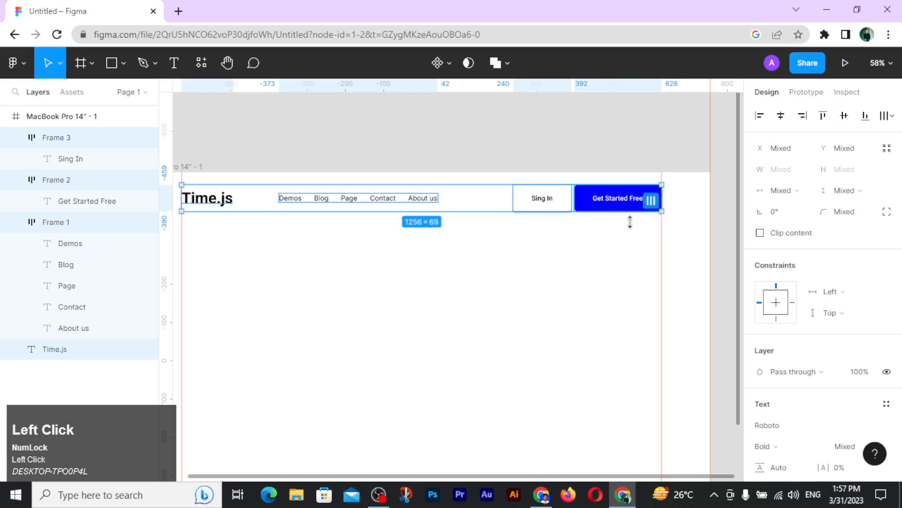
key(ctrl+z)
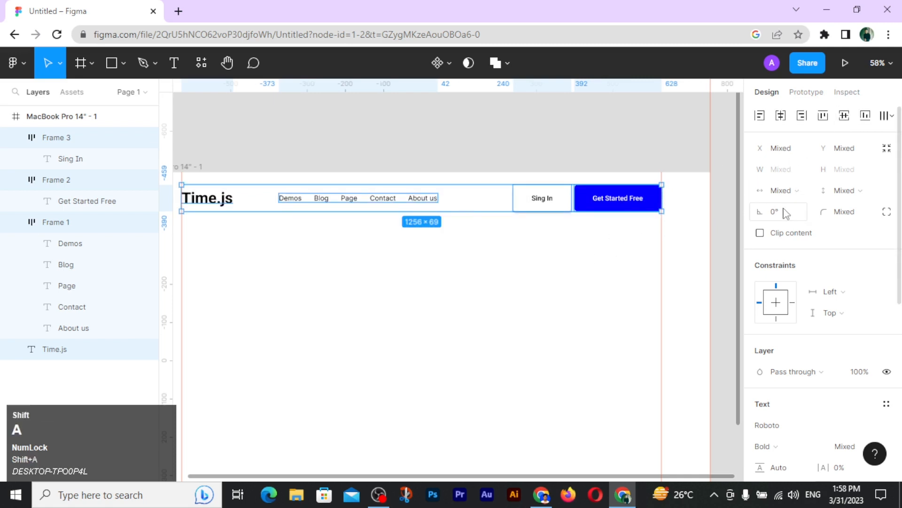
key(shift+a)
key(ctrl+z)
Group the "Sing In" and "Get Started Free" buttons into one auto layout frame
click(695, 225)
drag(556, 244, 600, 202)
key(shift+a)
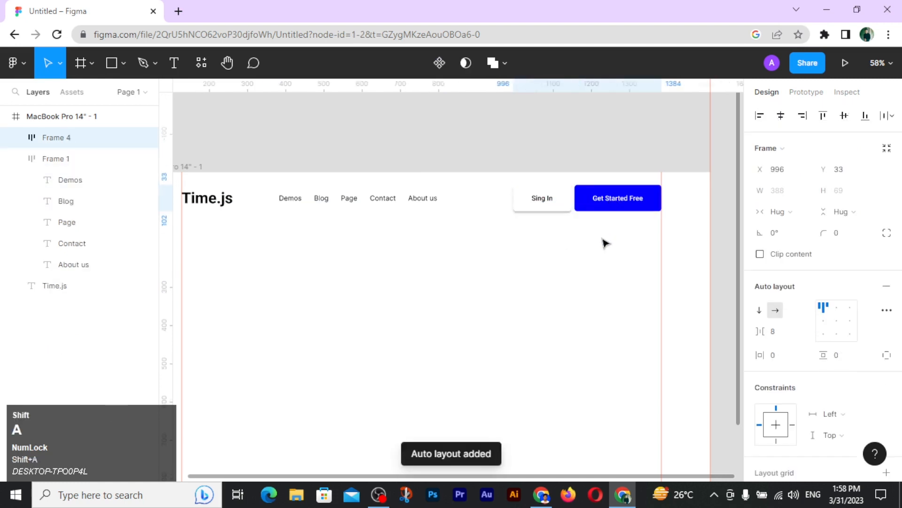
Combine the Time.js logo and the navigation menu into an auto layout frame with an item spacing of 128
click(221, 230)
drag(204, 219, 531, 200)
click(407, 286)
drag(210, 230, 309, 197)
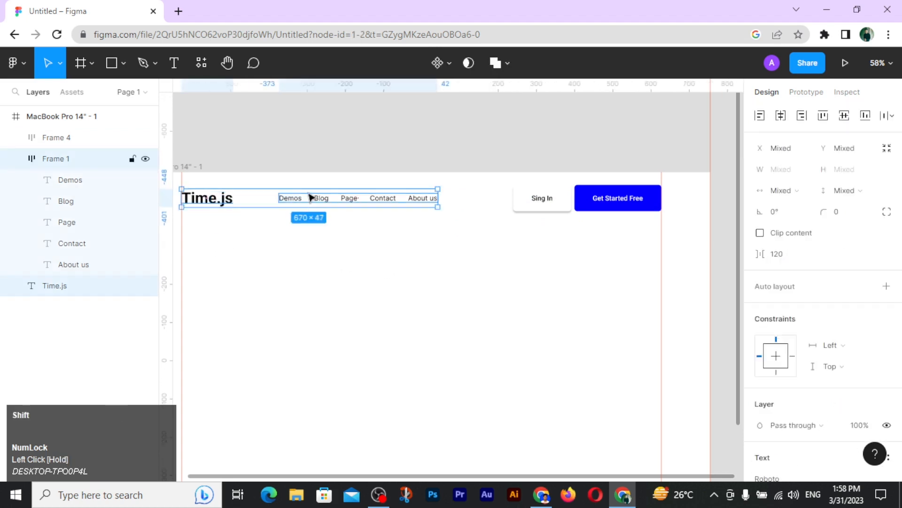
key(shift+a)
click(777, 331)
text(128)
key(Return)
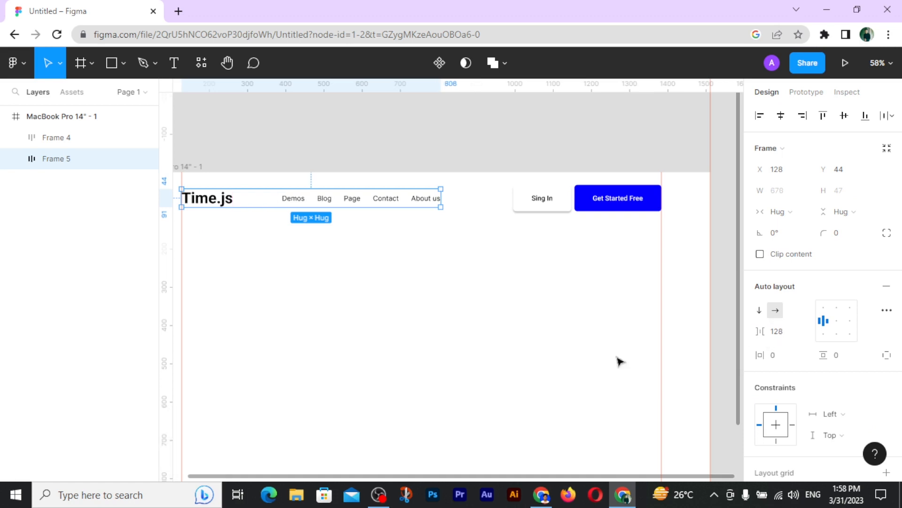
Wrap the logo-and-menu frame and the buttons frame in one header auto layout, placed 32 below the page's top edge
click(262, 240)
drag(202, 230, 634, 191)
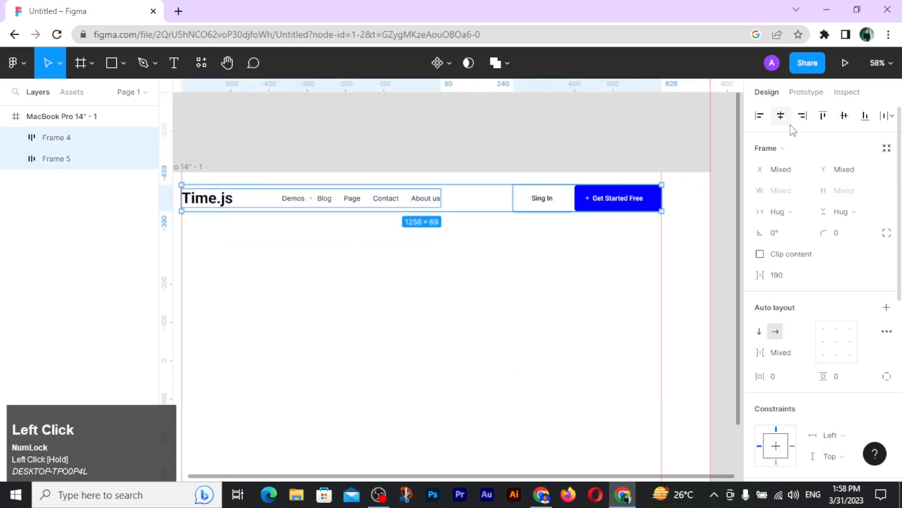
key(shift+a)
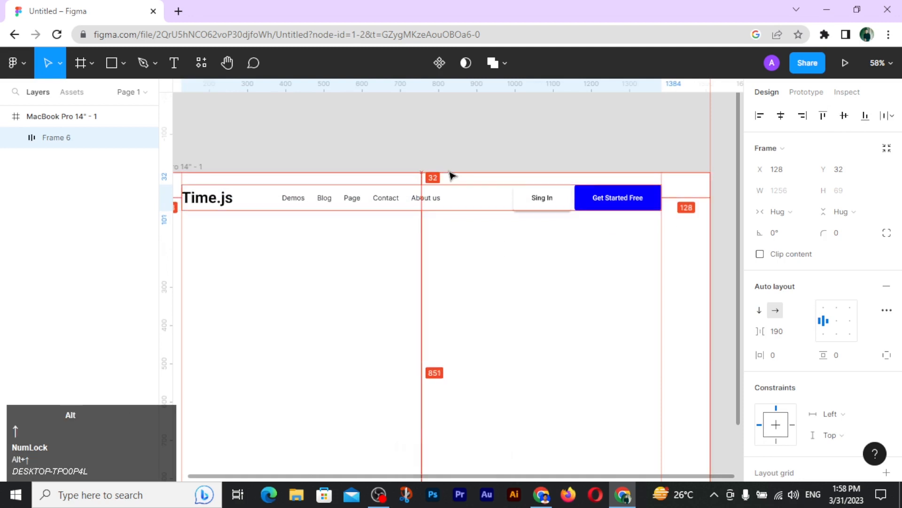
click(467, 290)
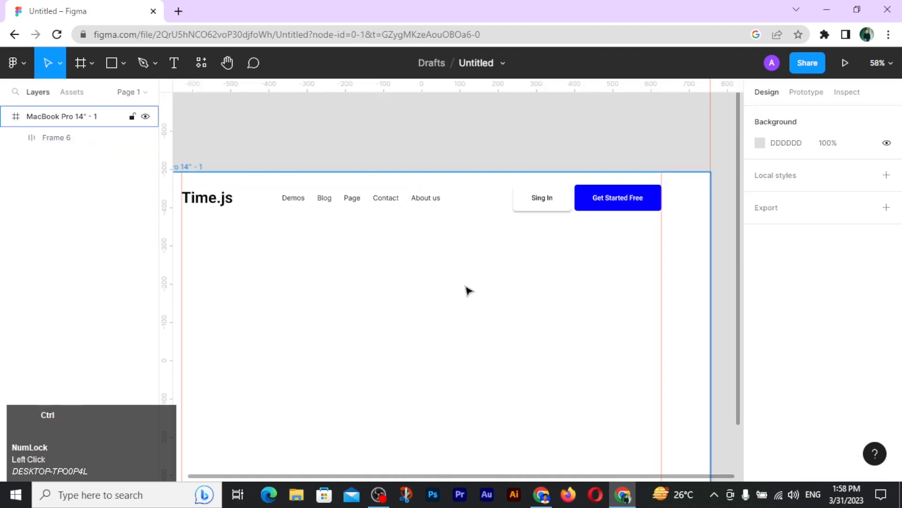
Set the corner radius of both the "Sing In" and "Get Started Free" buttons to 6
scroll(467, 290, down, 1)
scroll(495, 270, down, 1)
click(529, 215)
double_click(530, 216)
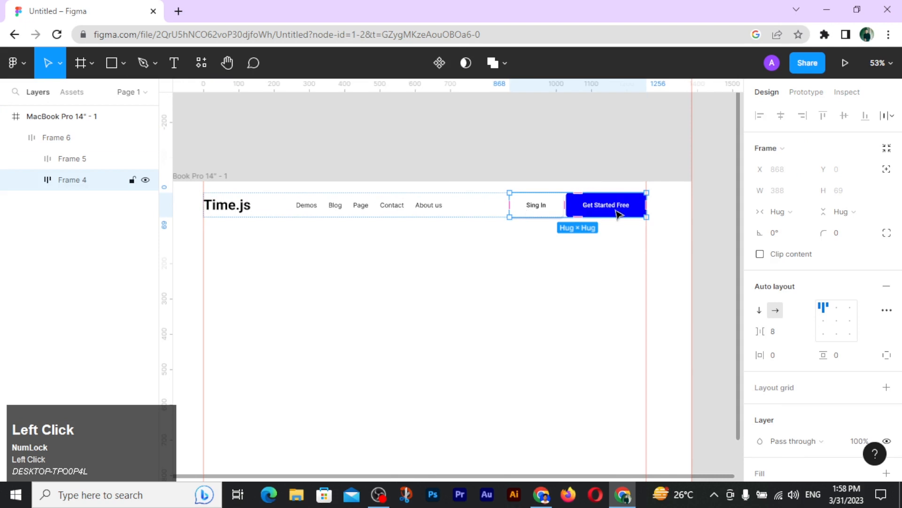
shift+click(616, 209)
shift+click(617, 209)
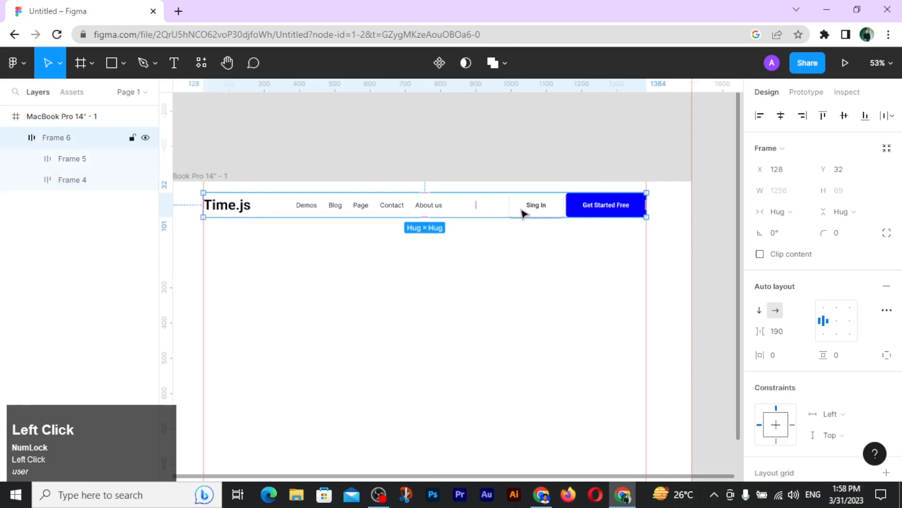
double_click(523, 213)
shift+click(635, 216)
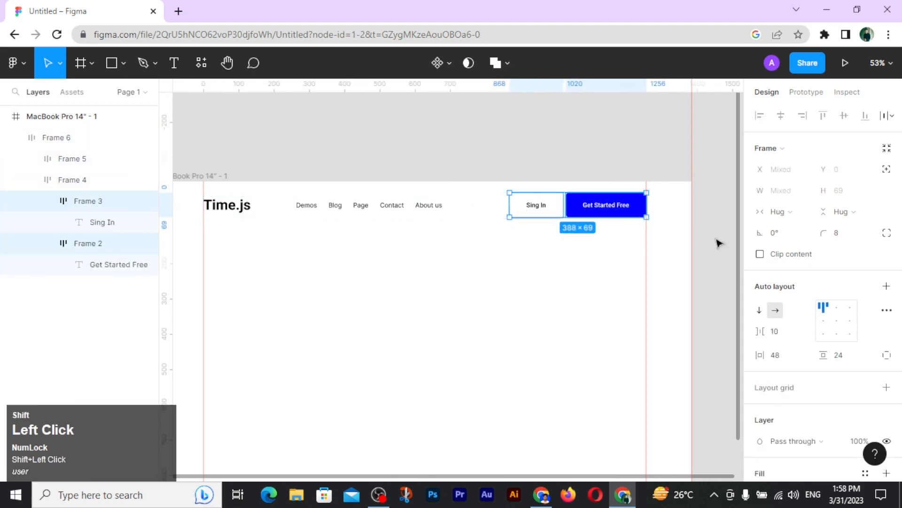
click(846, 235)
key(Down)
key(Down)
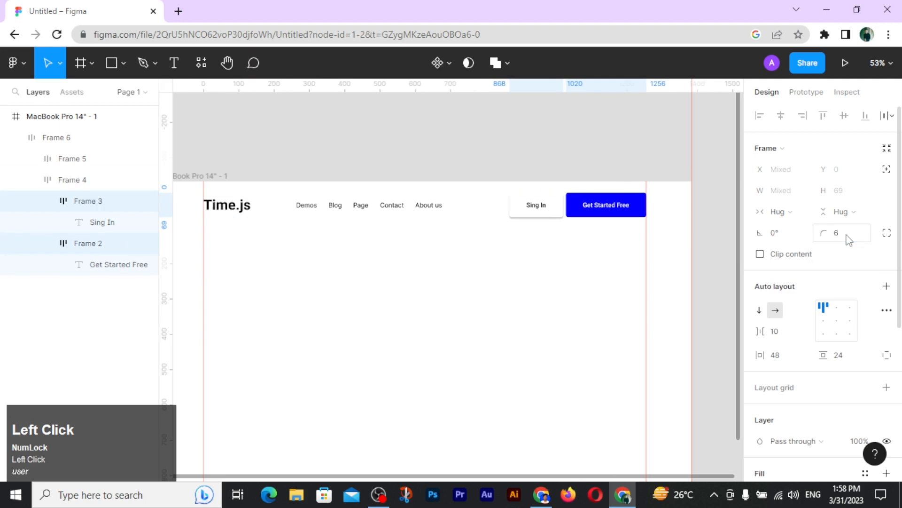
key(Return)
click(437, 303)
Add the text "Manage your time easily" below the header, aligned to the left margin guide at X 128, Y 283
scroll(437, 303, down, 2)
drag(437, 303, 453, 231)
scroll(451, 235, up, 1)
click(174, 63)
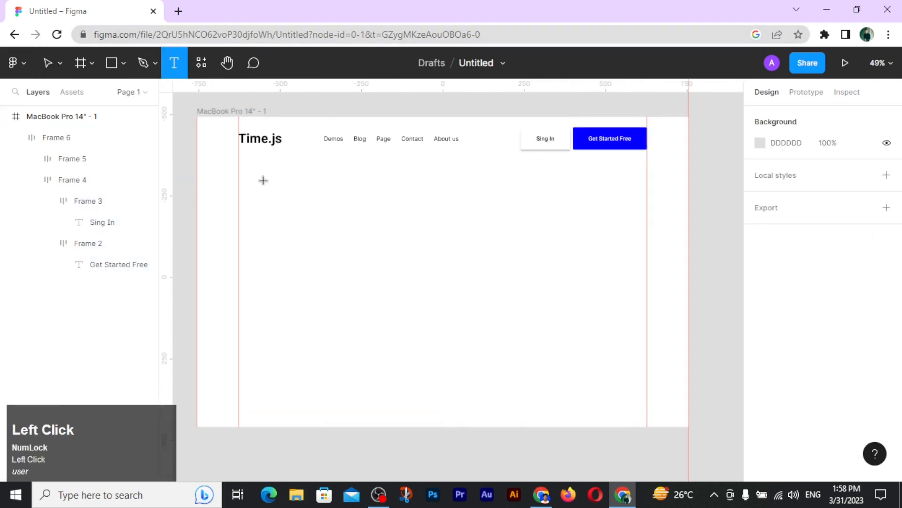
click(253, 211)
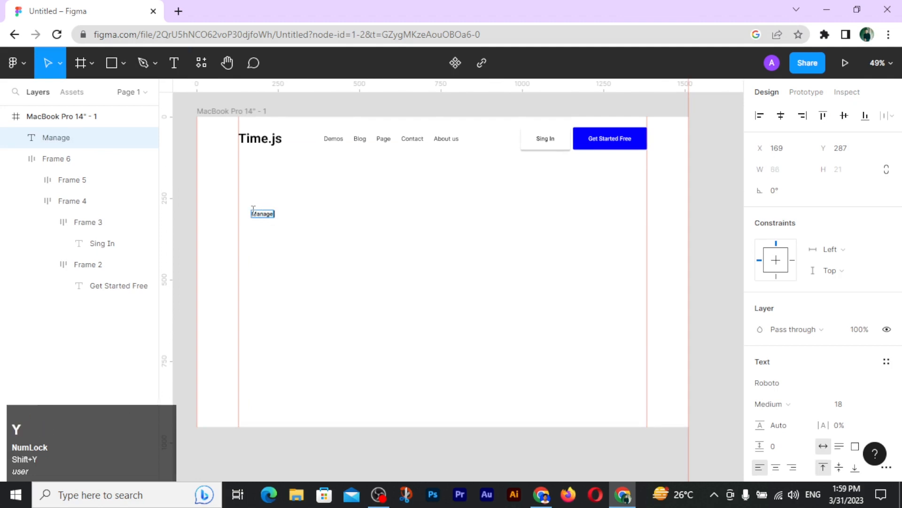
drag(253, 209, 240, 207)
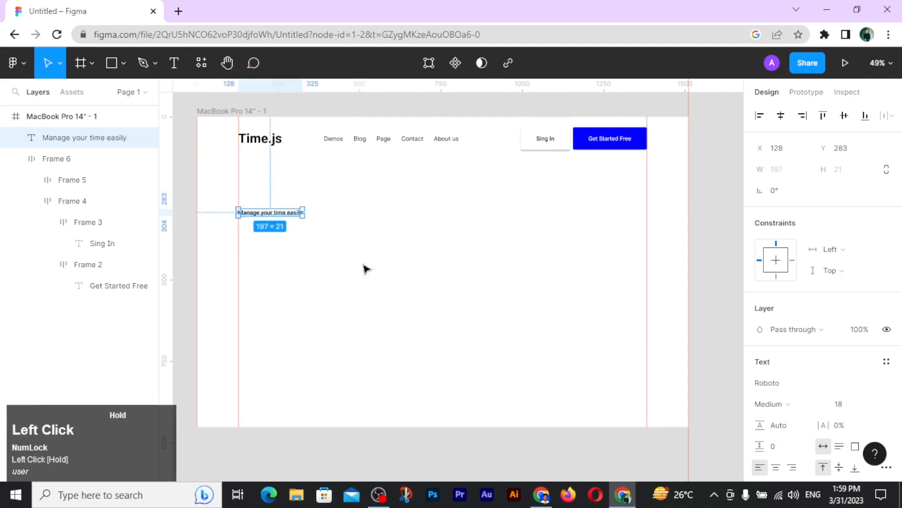
Change the "Manage your time easily" tagline's font to Poppins and its size to 24
click(767, 384)
text(Po)
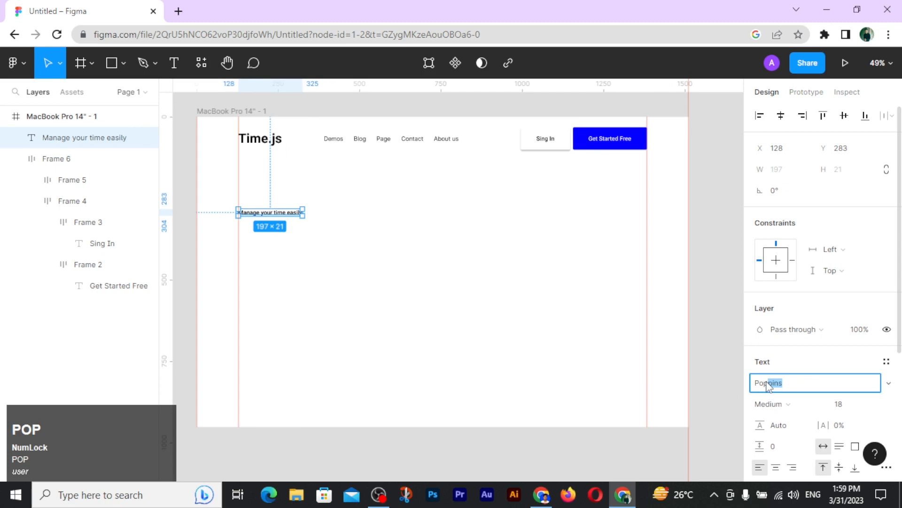
text(p)
key(Return)
click(374, 369)
ctrl+scroll(278, 221, up, 3)
ctrl+scroll(279, 216, down, 2)
click(277, 215)
click(864, 407)
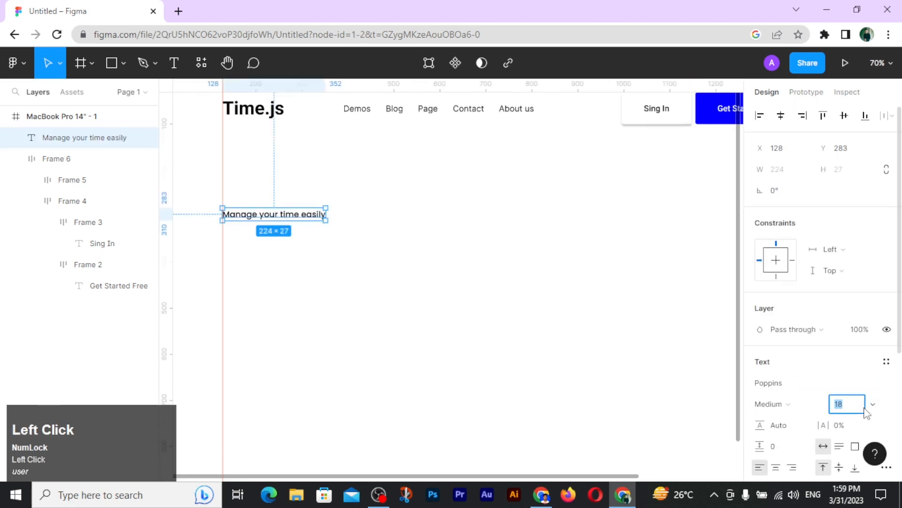
key(Return)
click(489, 325)
Duplicate the tagline just below itself at X 128, Y 339, and open the copy's text for editing
ctrl+scroll(489, 325, down, 4)
ctrl+scroll(387, 277, up, 2)
alt+drag(321, 235, 320, 251)
double_click(321, 250)
text(Track Your Time &)
key(BackSpace)
key(Return)
text(and)
key(BackSpace)
key(BackSpace)
key(BackSpace)
key(BackSpace)
key(BackSpace)
key(BackSpace)
key(BackSpace)
key(BackSpace)
key(BackSpace)
key(BackSpace)
key(BackSpace)
key(BackSpace)
key(BackSpace)
key(BackSpace)
key(BackSpace)
key(BackSpace)
key(BackSpace)
key(BackSpace)
key(BackSpace)
key(BackSpace)
Rewrite the tagline copy as a two-line heading: "Track your time" and "and work wisely"
text(Track )
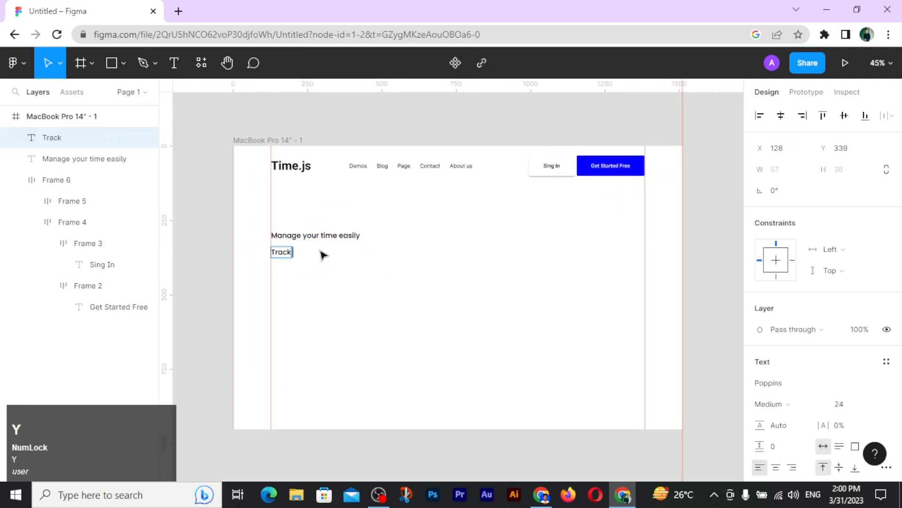
text(your time)
key(Return)
text(and w)
key(BackSpace)
key(BackSpace)
key(BackSpace)
text(wisely)
click(459, 281)
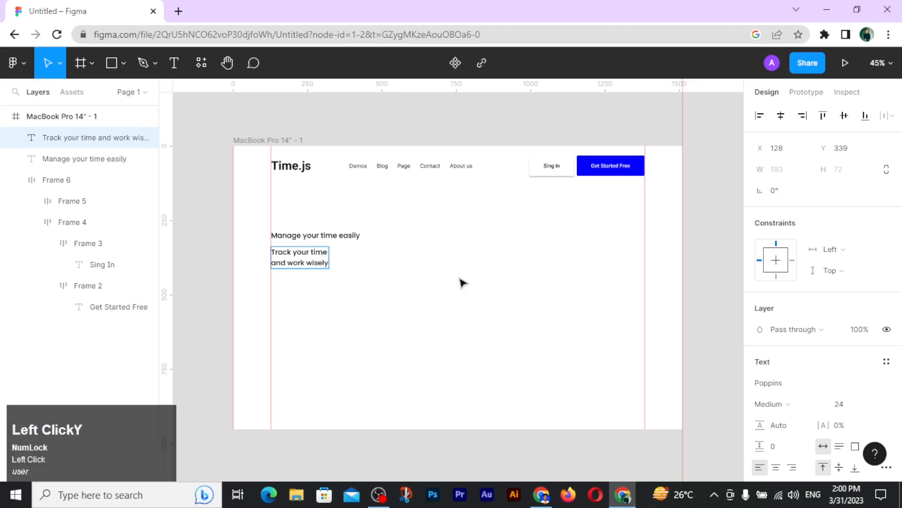
Set the "Track your time and work wisely" heading's font size to 96 and its line height to 88.5
click(873, 406)
click(865, 446)
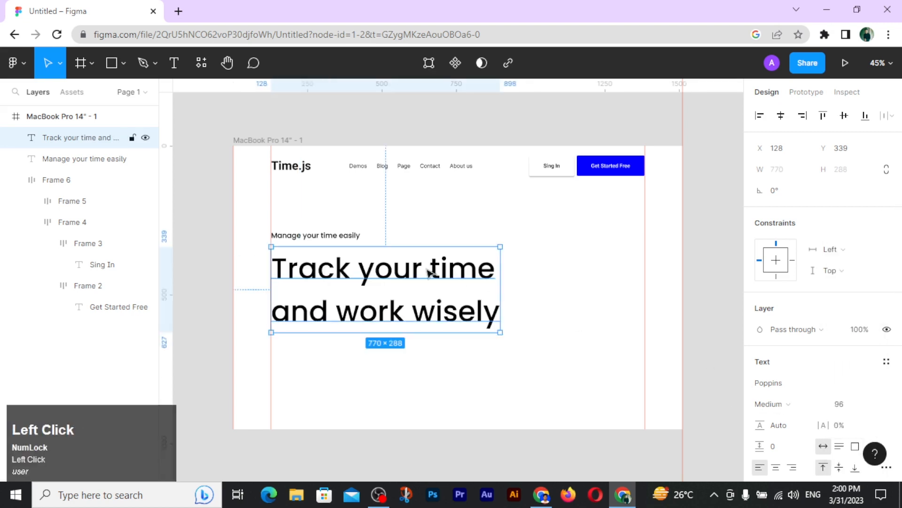
text(30)
key(Return)
alt+click(781, 423)
drag(780, 423, 856, 443)
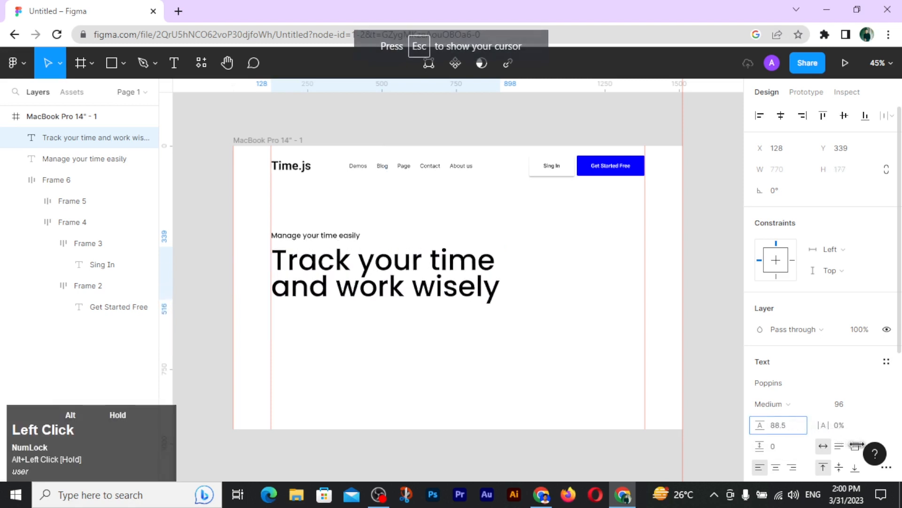
Make the two-line heading bold and set its line height to 120
click(771, 404)
click(784, 276)
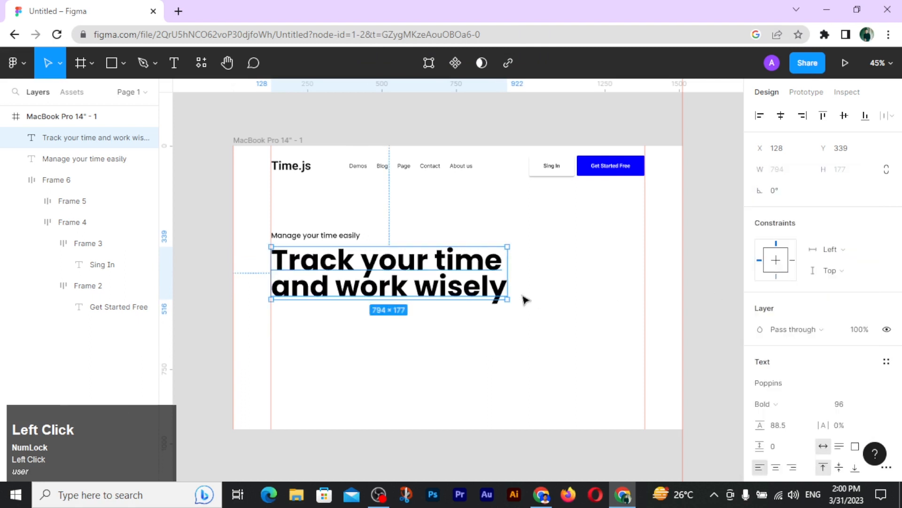
drag(778, 425, 795, 432)
click(776, 425)
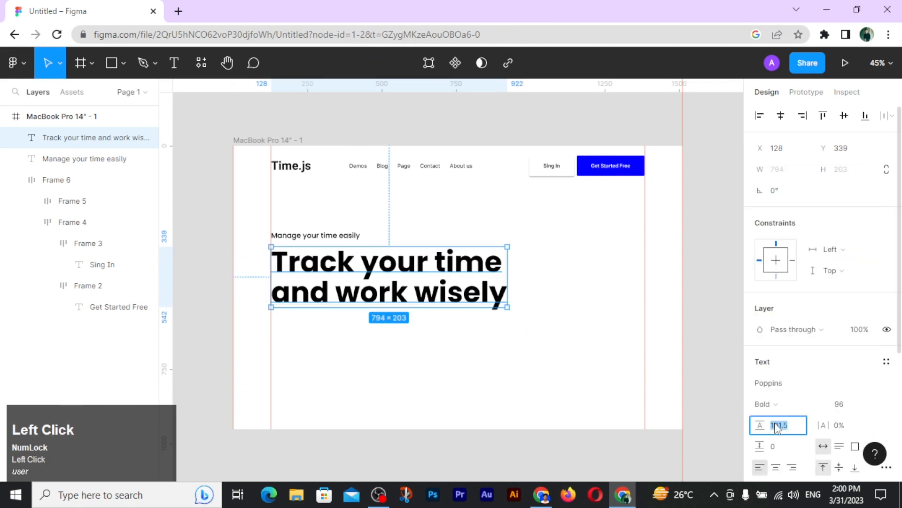
text(120)
key(Return)
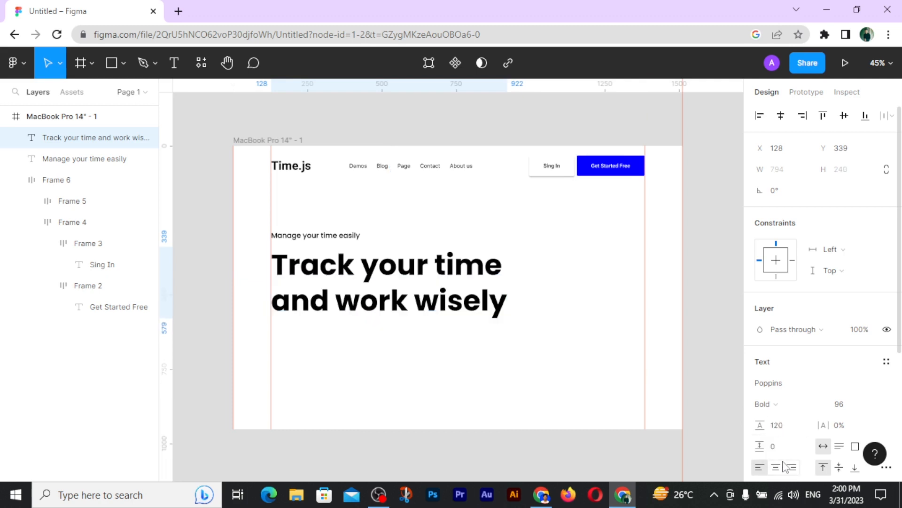
Reduce the heading's font size to 64 and its line height to 86
click(870, 404)
click(860, 389)
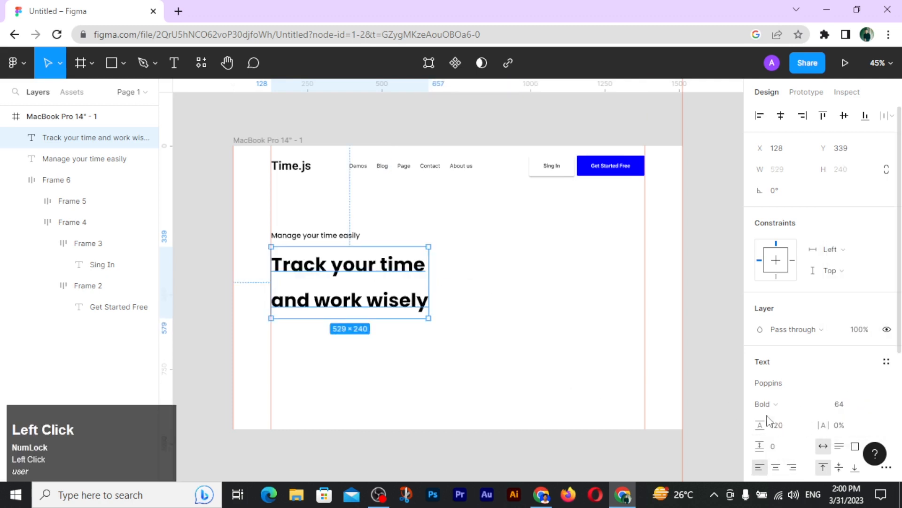
drag(760, 427, 748, 437)
click(789, 431)
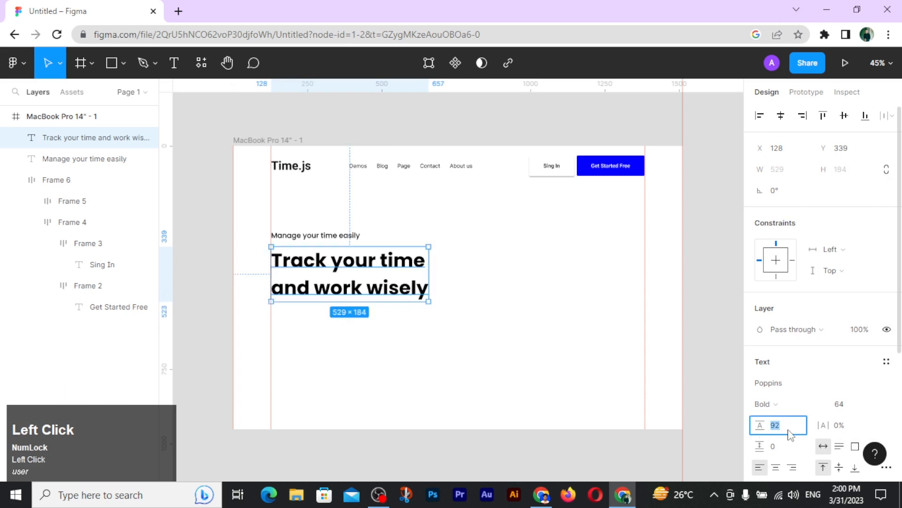
text(88)
key(Return)
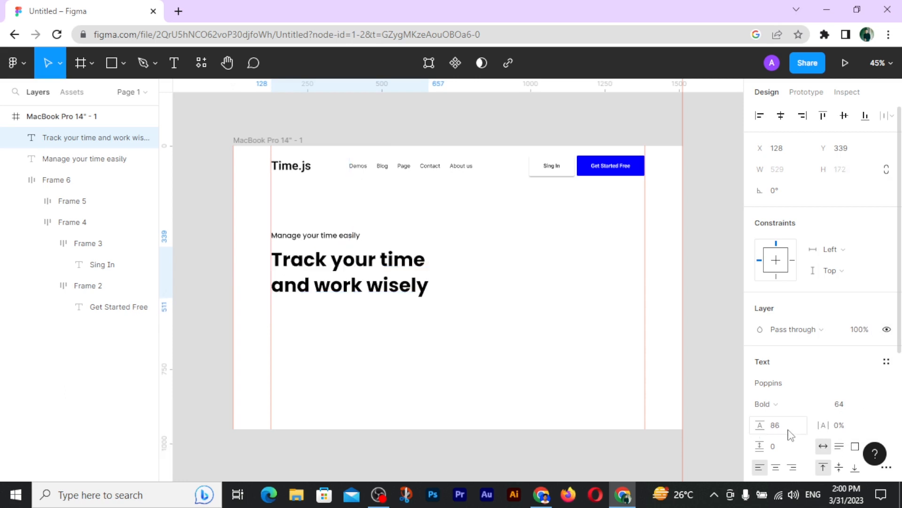
Move the heading slightly down to Y 350 and set its font size to 72
click(397, 363)
drag(356, 291, 356, 296)
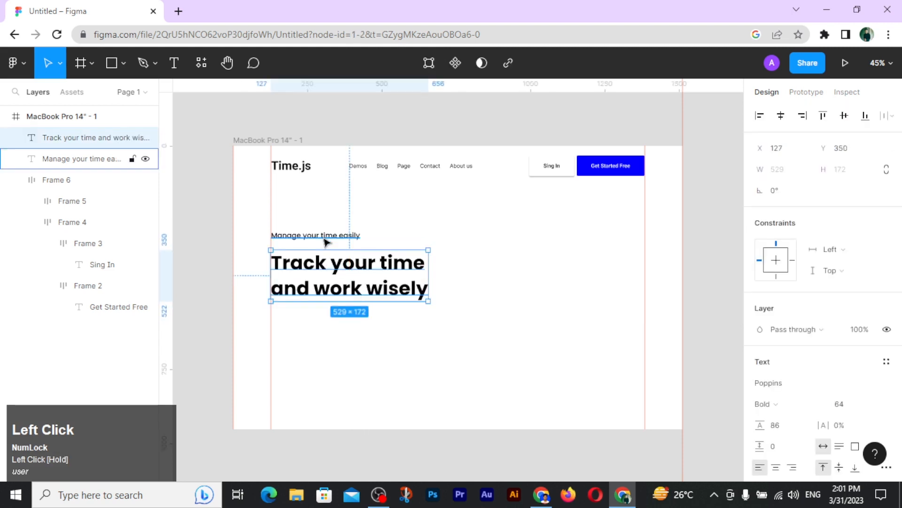
click(870, 404)
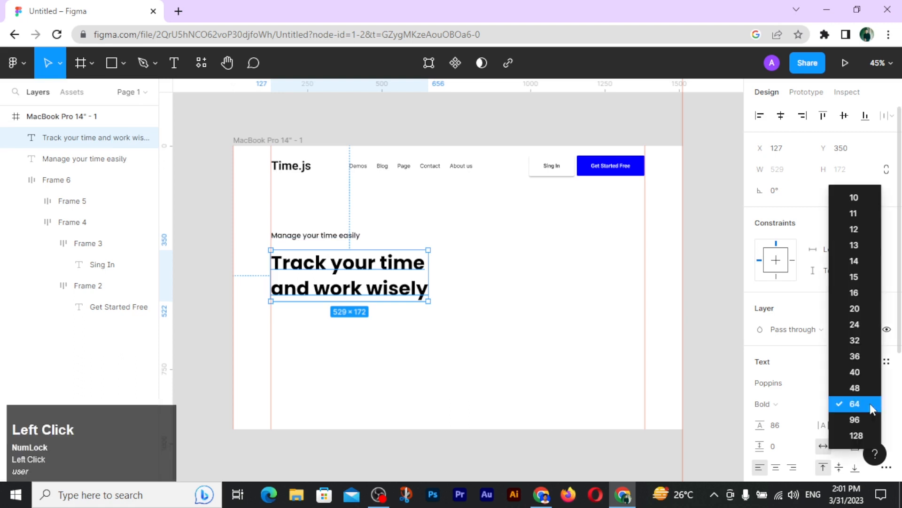
click(695, 355)
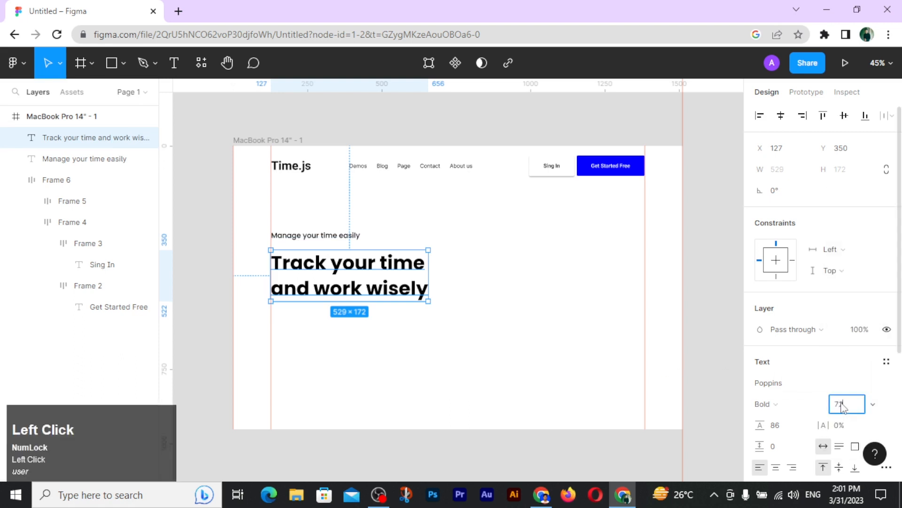
key(Return)
click(386, 389)
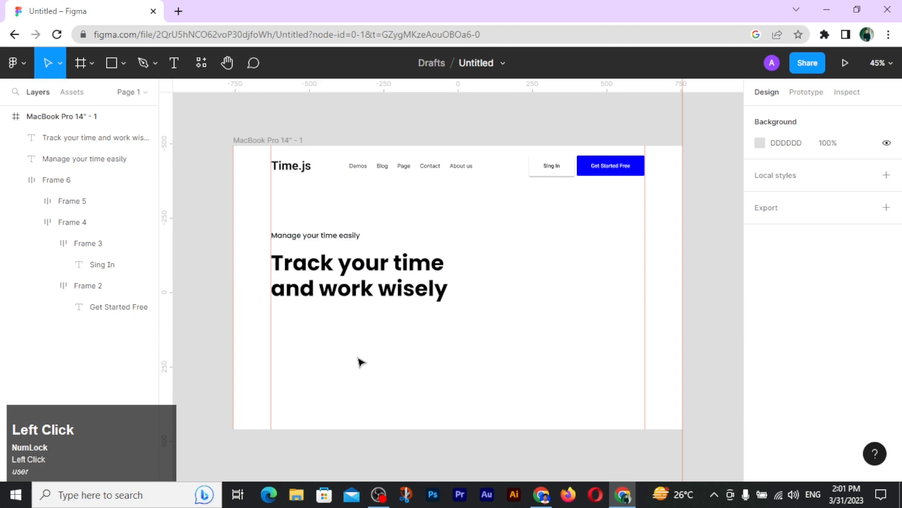
Duplicate the tagline below the heading as "There is time managenent facility through this modern software. Effective time managenent allows you to active great results."
click(306, 236)
alt+drag(306, 236, 310, 317)
key(Return)
text(There is time managenent facility through )
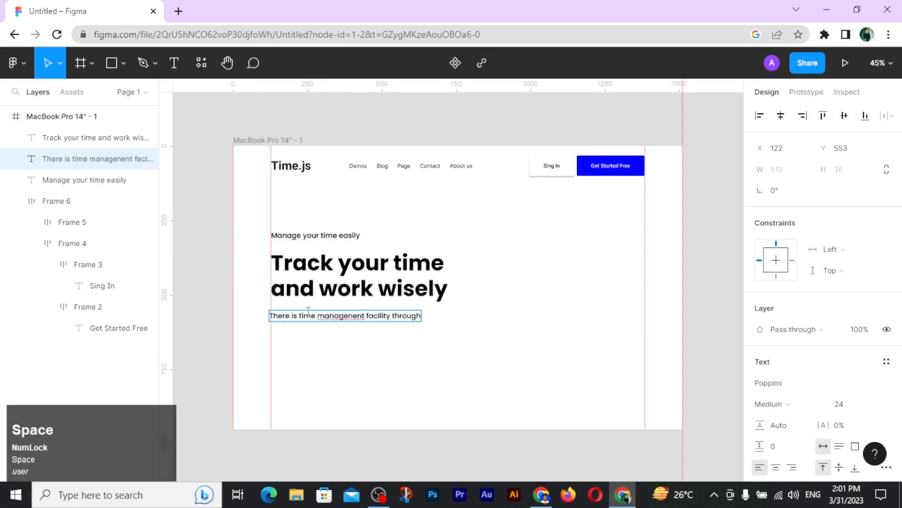
text(this modern software.)
key(Return)
text(De)
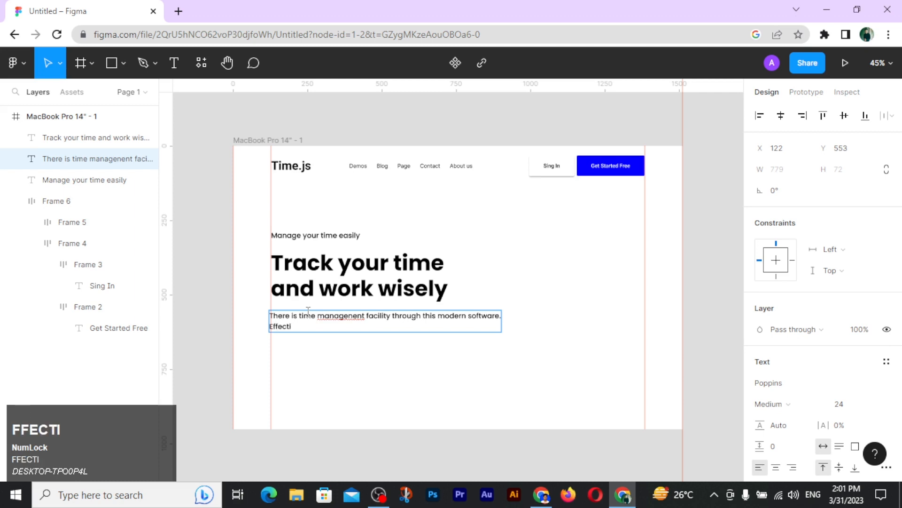
text(fective time managenent )
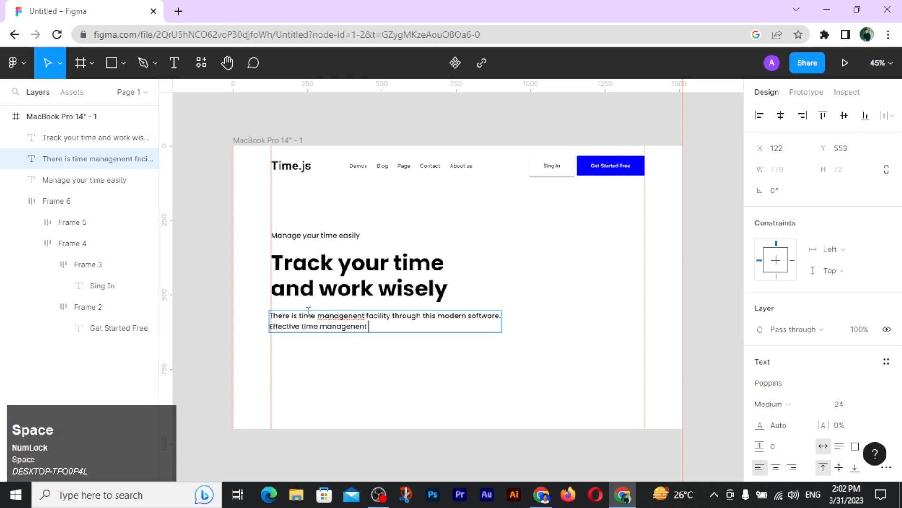
text(allows you to active great)
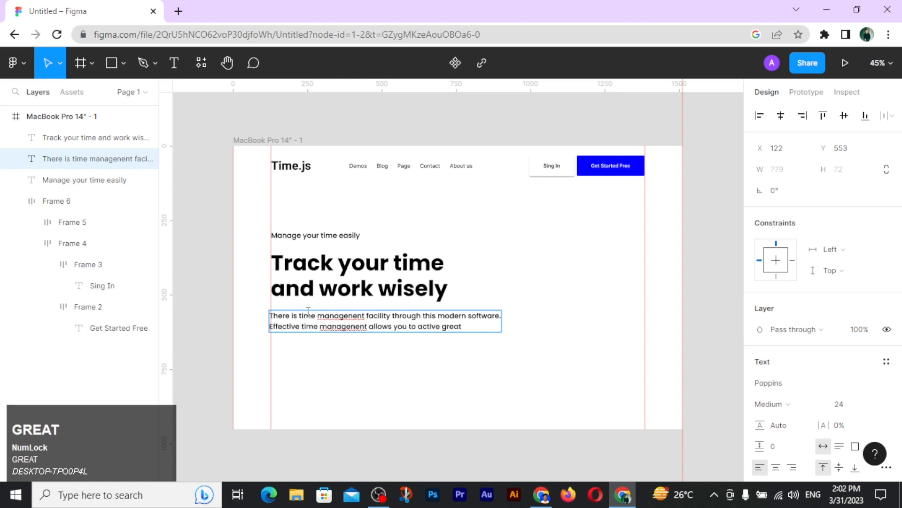
Correct both misspellings to "management" in the paragraph and align it with the left margin guide at X 128, Y 540
right_click(326, 322)
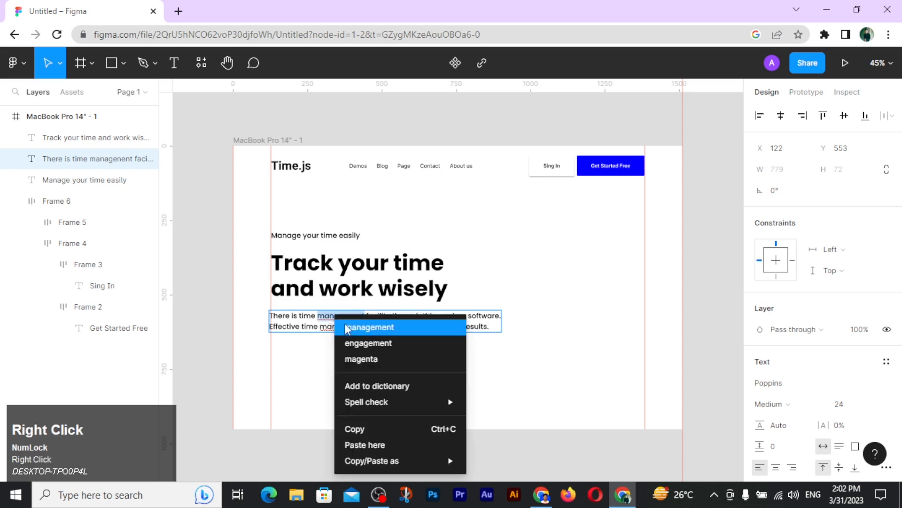
click(367, 325)
right_click(356, 325)
click(376, 329)
key(Escape)
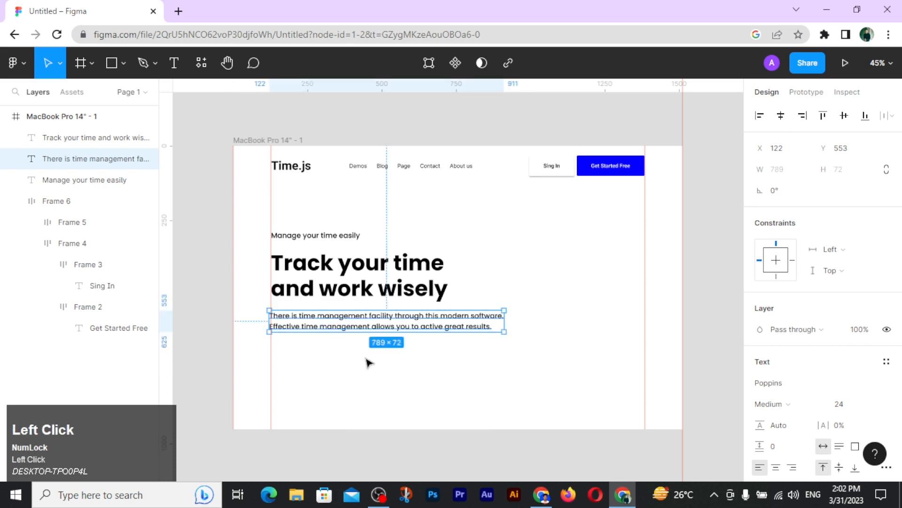
drag(339, 320, 342, 319)
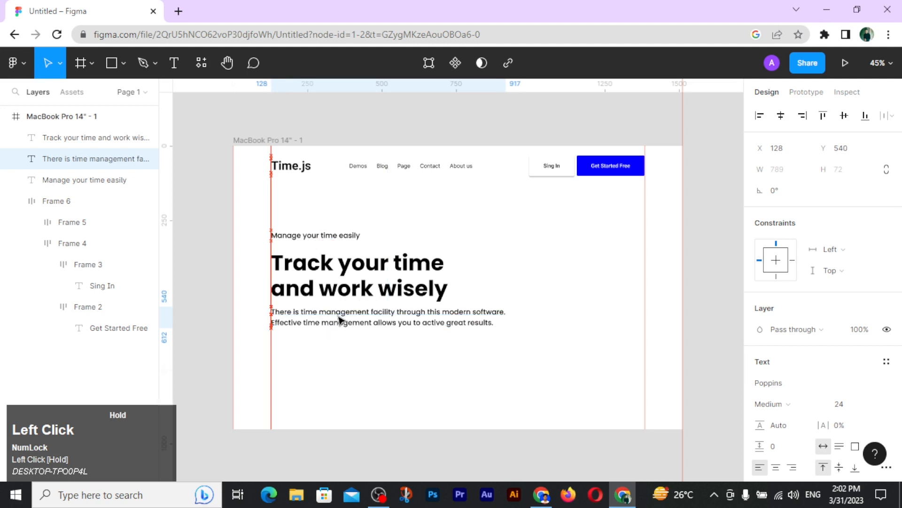
Combine the tagline and the heading into a vertical auto layout frame with an item spacing of 32
click(306, 237)
shift+click(310, 266)
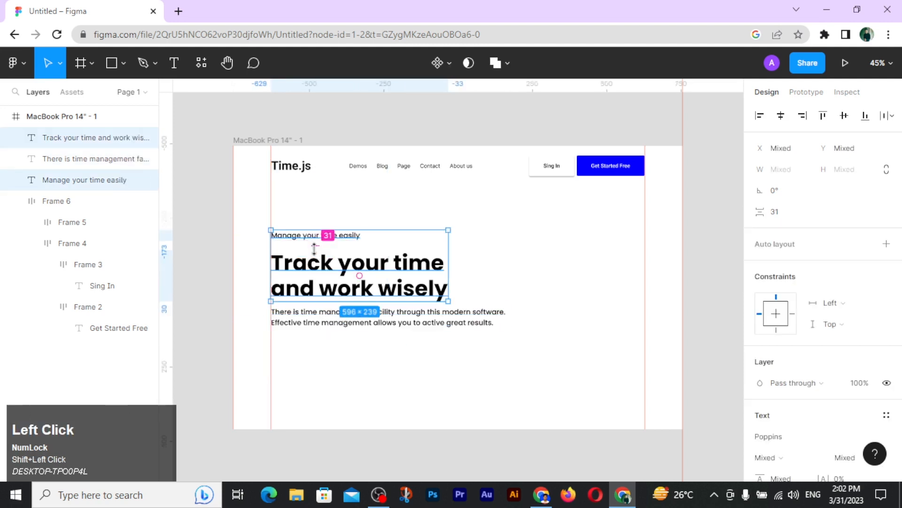
key(shift+a)
click(777, 339)
text(32)
key(Return)
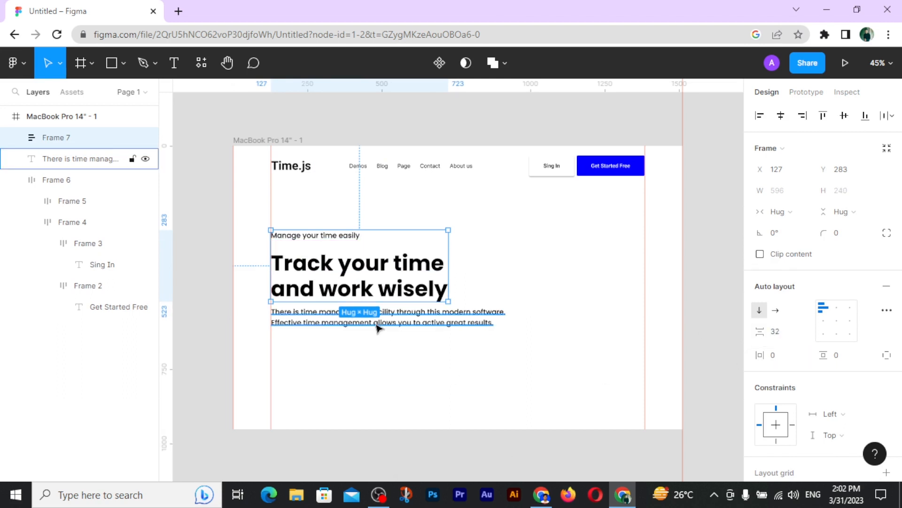
click(352, 240)
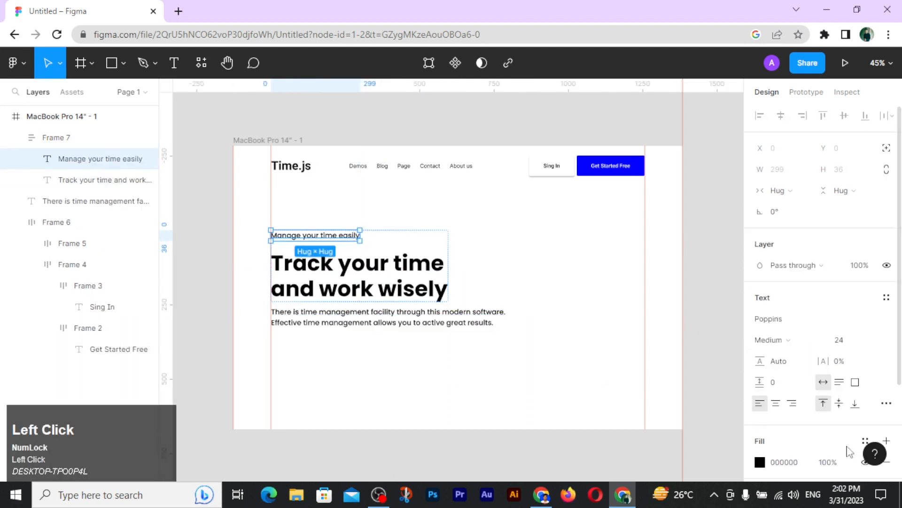
click(510, 397)
Wrap the tagline-and-heading frame and the paragraph below it in one vertical auto layout frame
click(332, 319)
shift+click(328, 291)
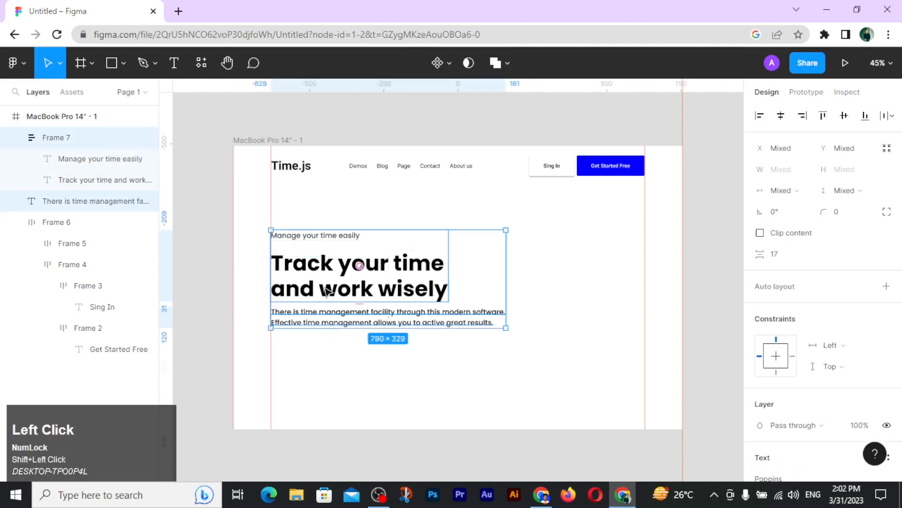
key(shift+a)
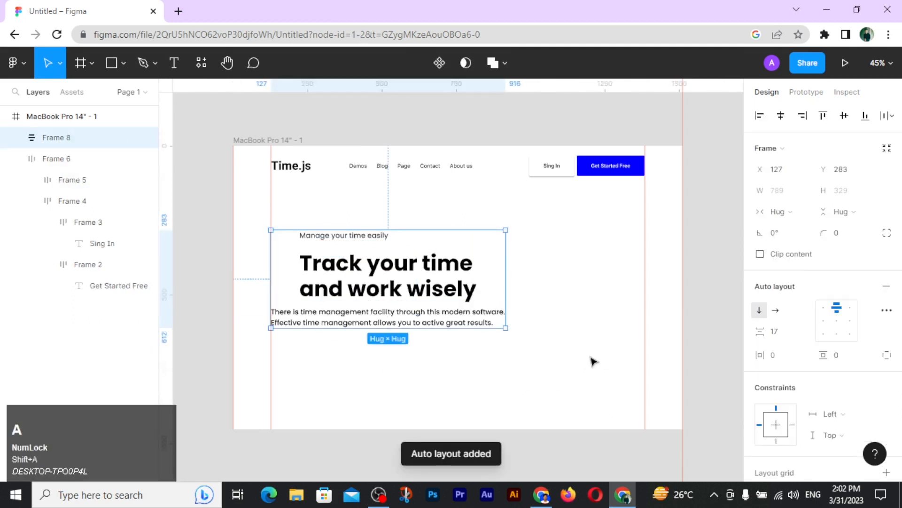
Left-align the contents of the hero text auto layout frame and set its item spacing to 24
click(819, 321)
click(782, 339)
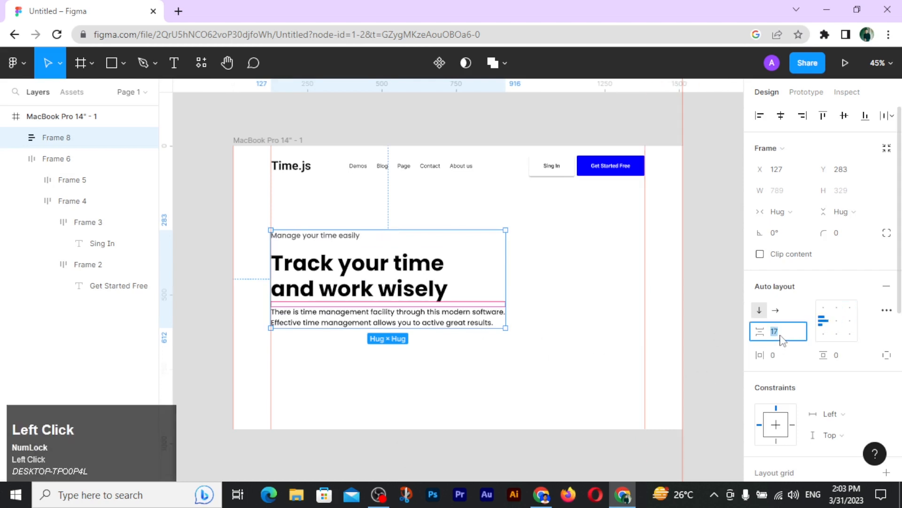
text(24)
key(Return)
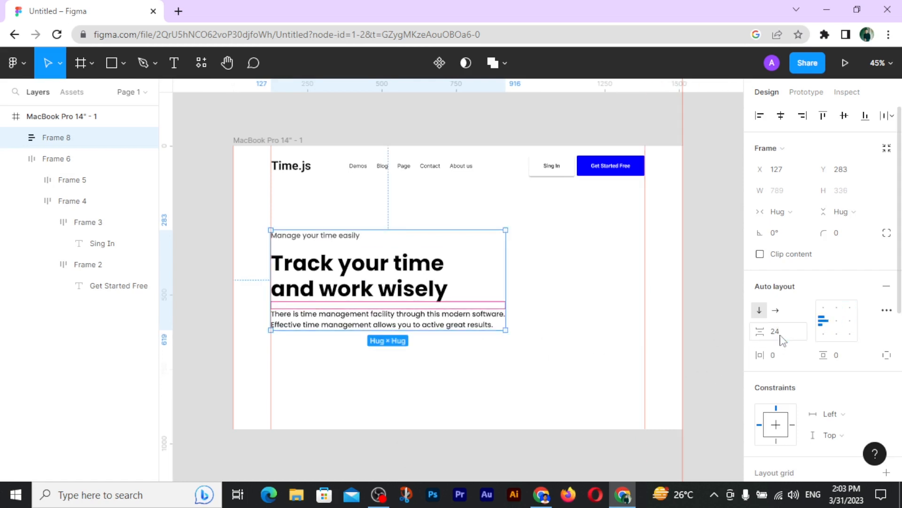
click(545, 392)
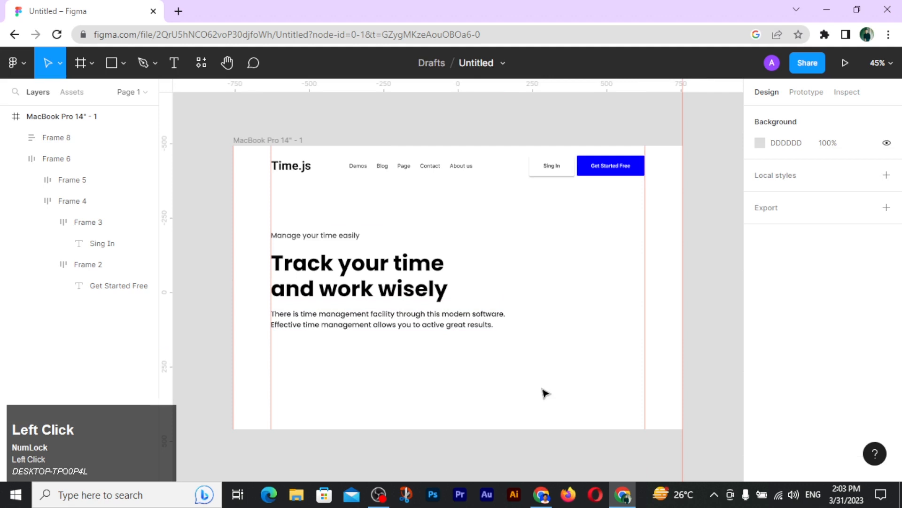
Draw a rectangle about 535 × 93 below the paragraph at the left margin guide and set its corner radius to 4
scroll(406, 417, down, 1)
scroll(366, 390, down, 1)
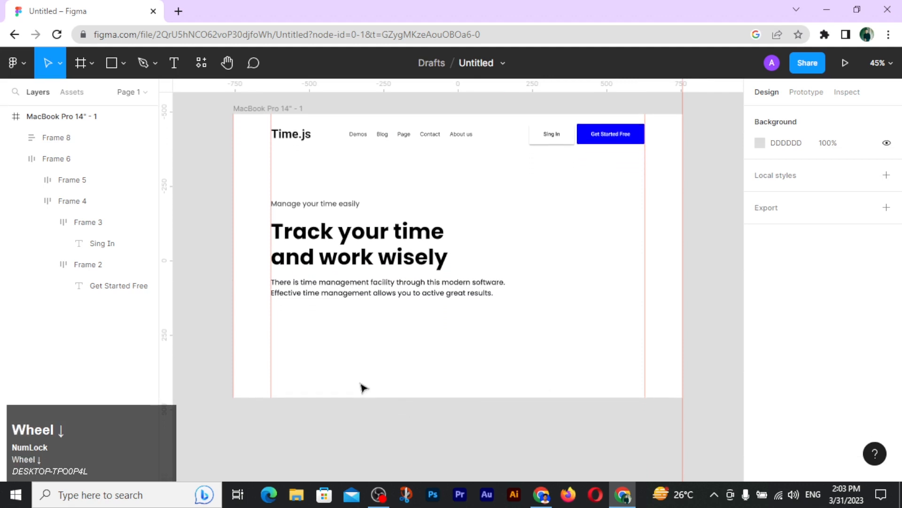
click(112, 64)
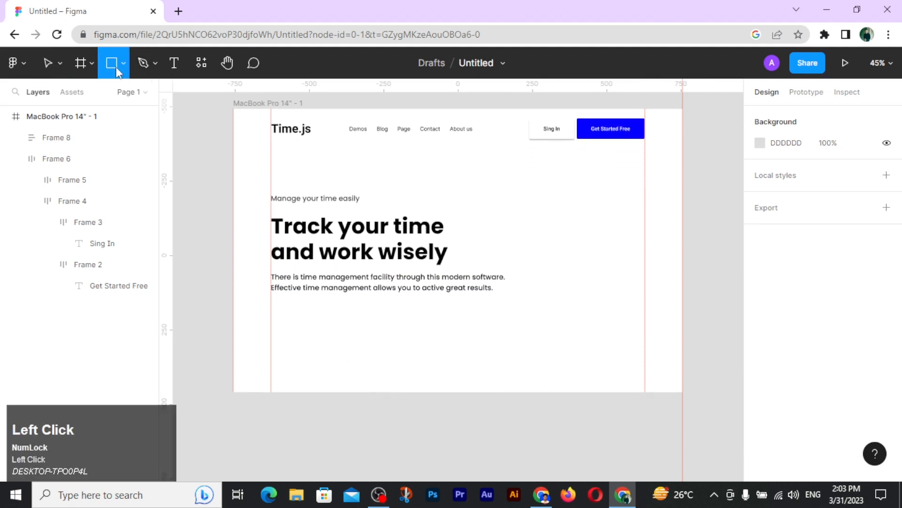
ctrl+scroll(273, 311, up, 2)
mouse_move(272, 306)
mouse_down()
mouse_move(358, 340)
mouse_move(452, 338)
mouse_up()
scroll(540, 357, up, 1)
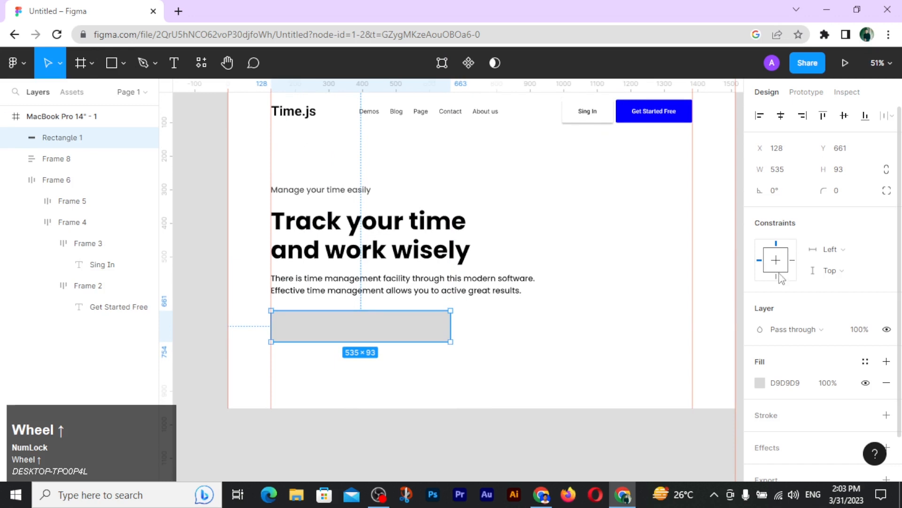
click(842, 192)
text(4)
key(Return)
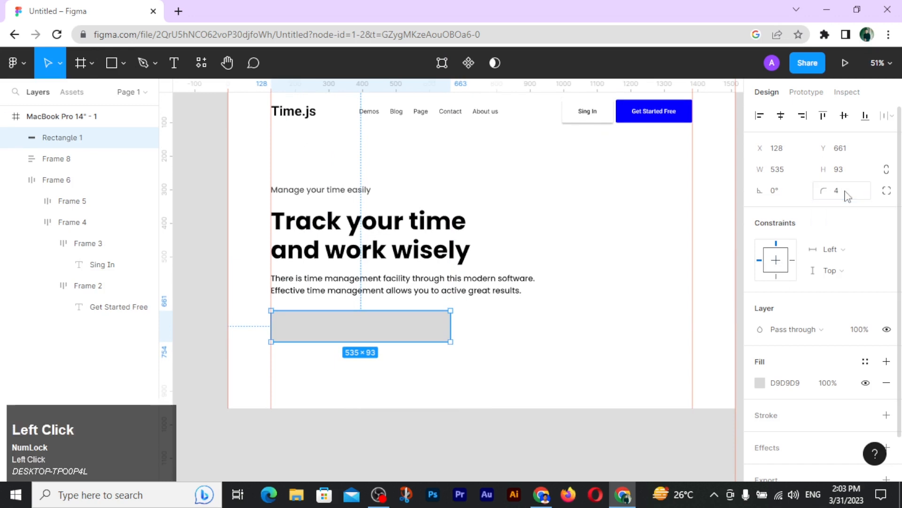
click(538, 358)
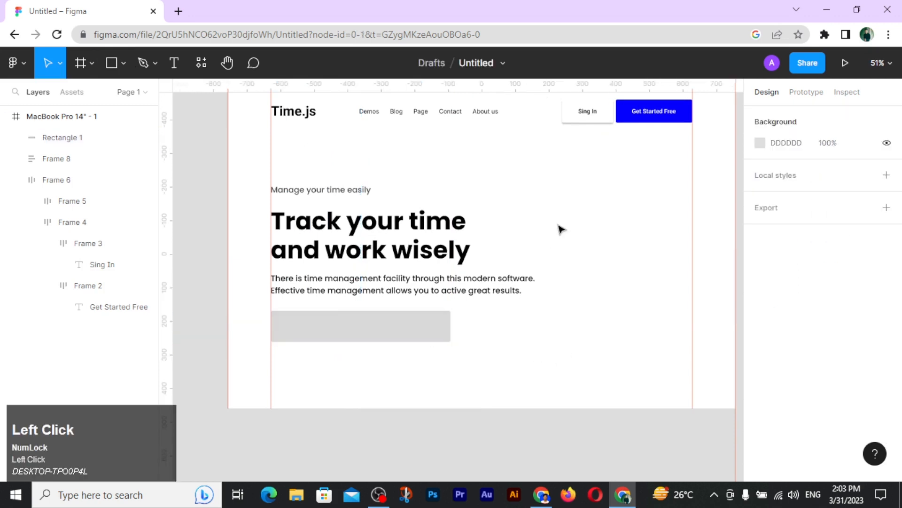
Resize the rectangle below the paragraph to 501 × 92
click(375, 328)
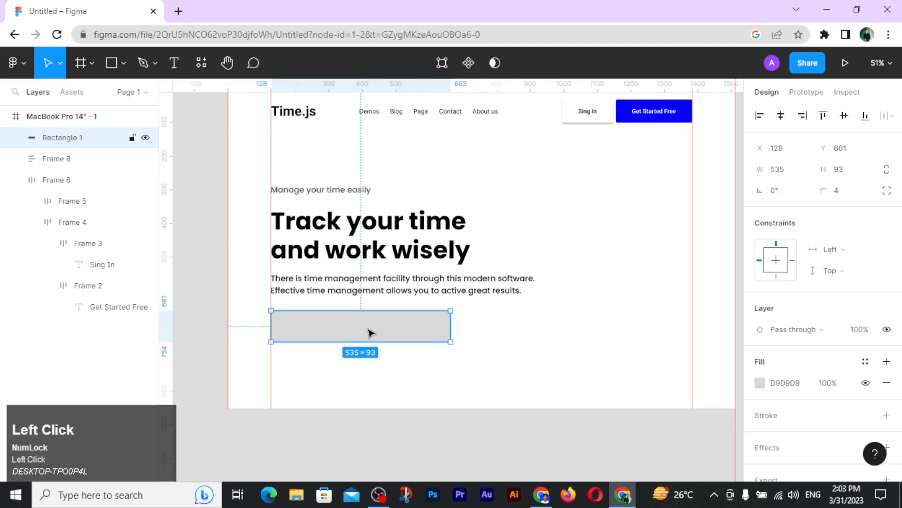
click(855, 172)
key(Return)
click(527, 347)
click(446, 325)
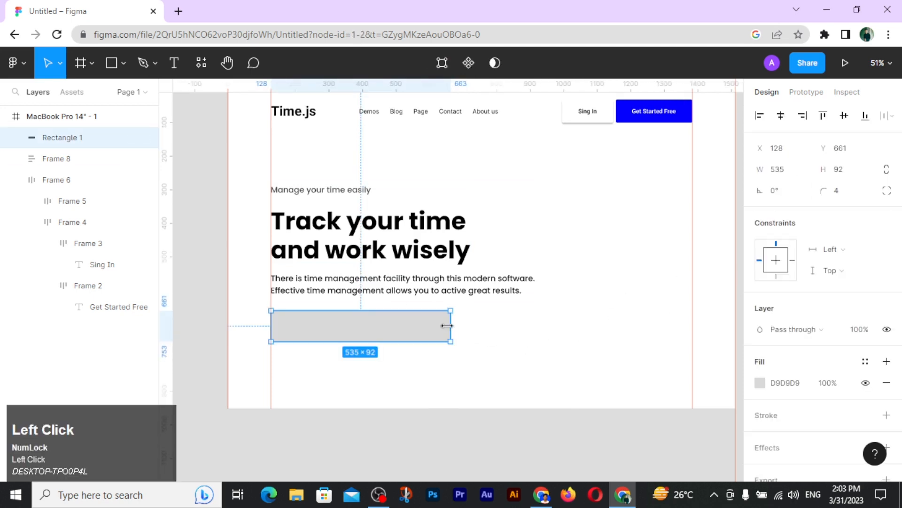
drag(446, 325, 442, 325)
click(460, 334)
Change the rectangle's fill to white FFFFFF and add a drop shadow effect
click(411, 334)
scroll(764, 353, down, 2)
click(760, 335)
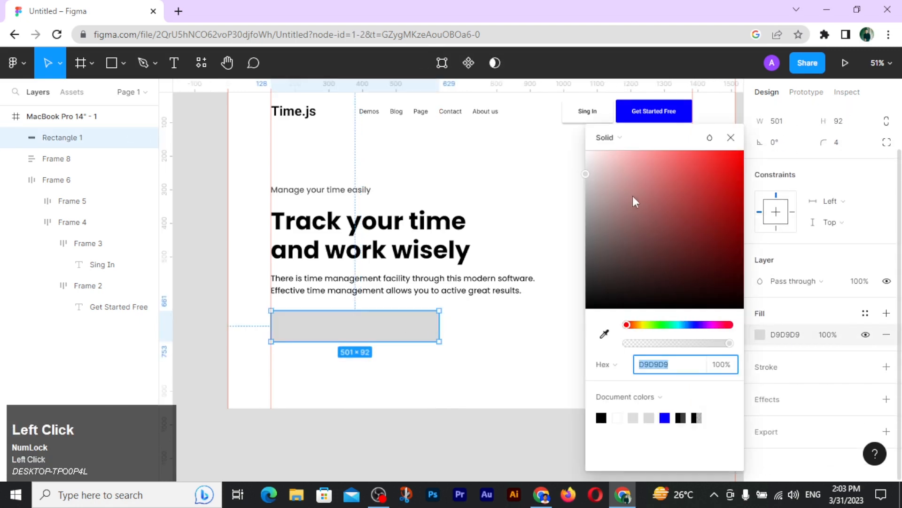
drag(594, 160, 584, 150)
click(731, 137)
scroll(842, 303, down, 1)
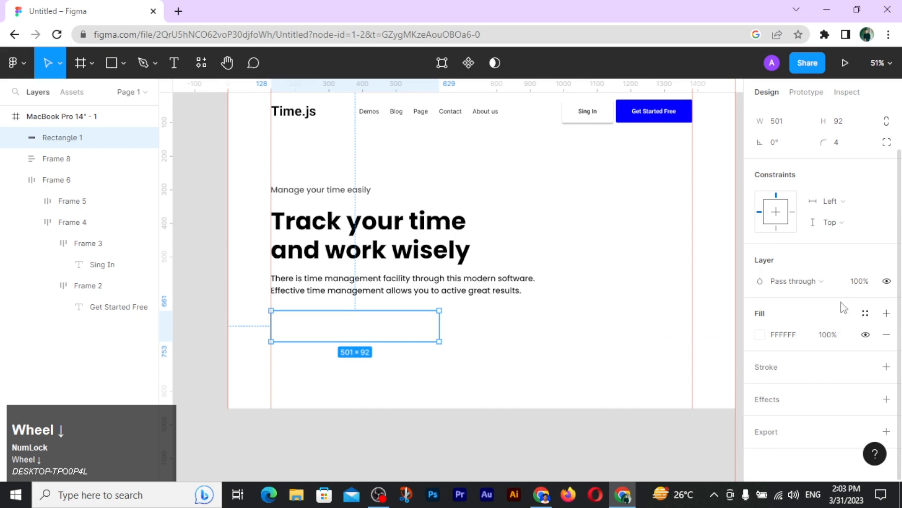
click(885, 400)
click(497, 396)
Add the placeholder text "Enter your e-mail here" inside the white rectangle near its left edge
click(346, 338)
ctrl+scroll(344, 344, up, 3)
key(t)
click(275, 309)
text(Enter Yo)
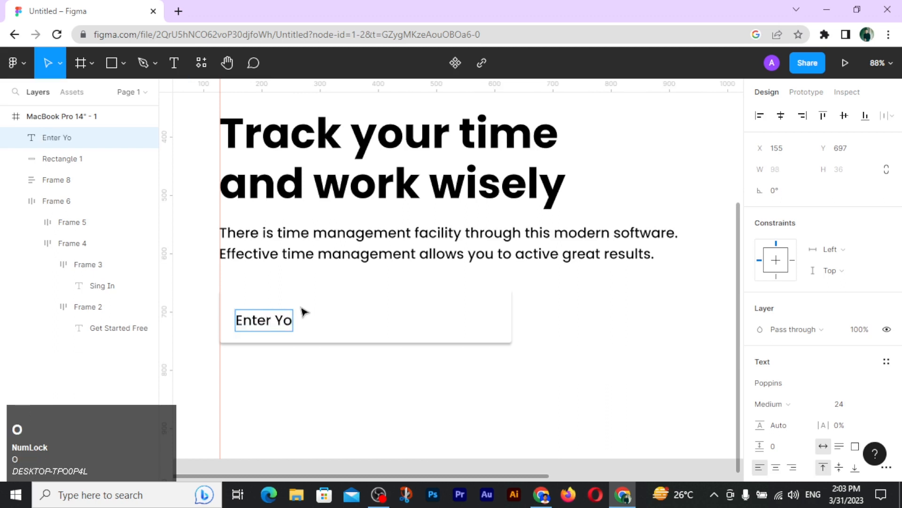
text(ur)
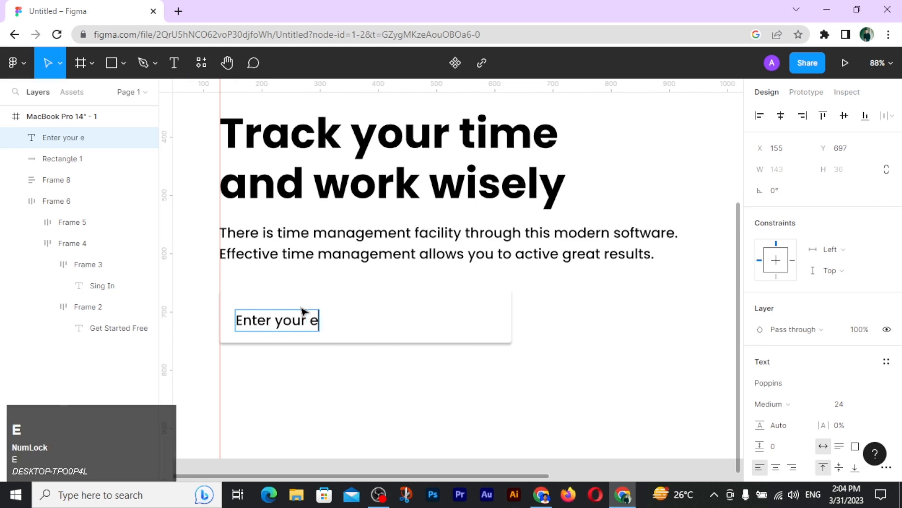
text( email)
key(Left)
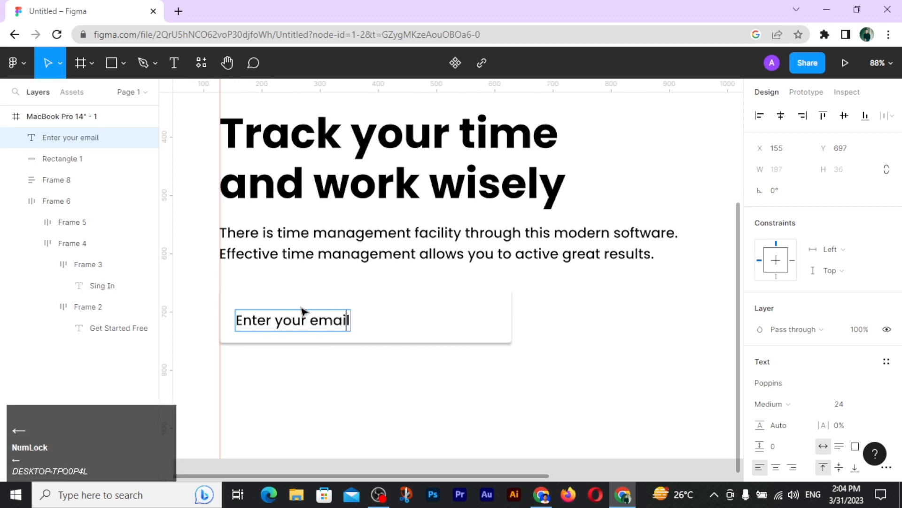
text(-mail)
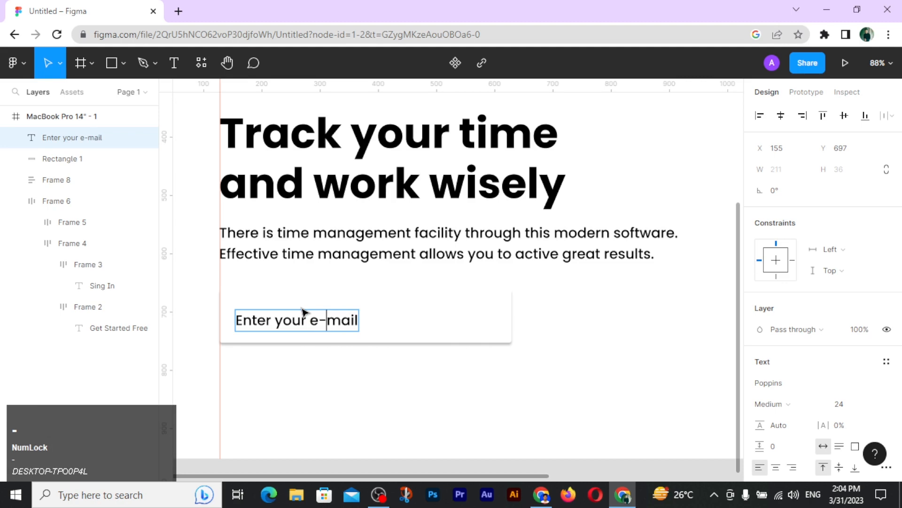
text( here)
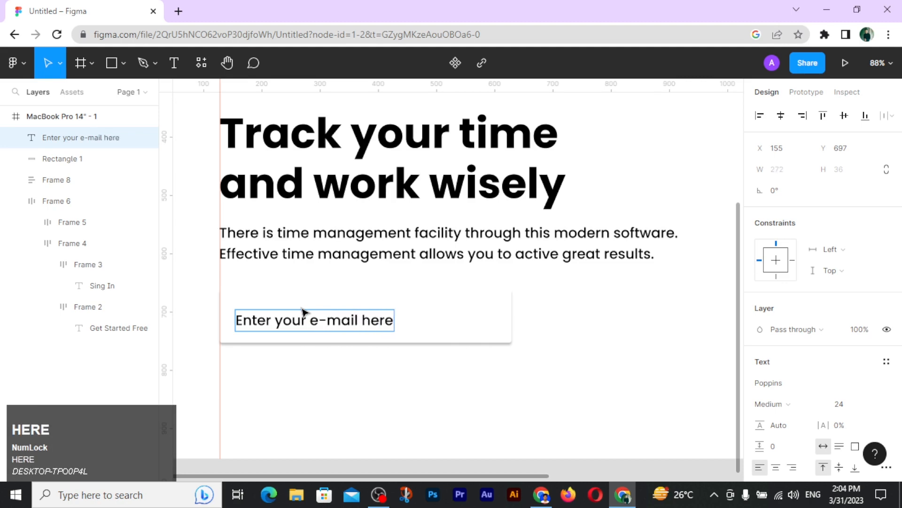
click(316, 374)
Change the font of the e-mail placeholder text to Roboto
ctrl+scroll(318, 376, down, 2)
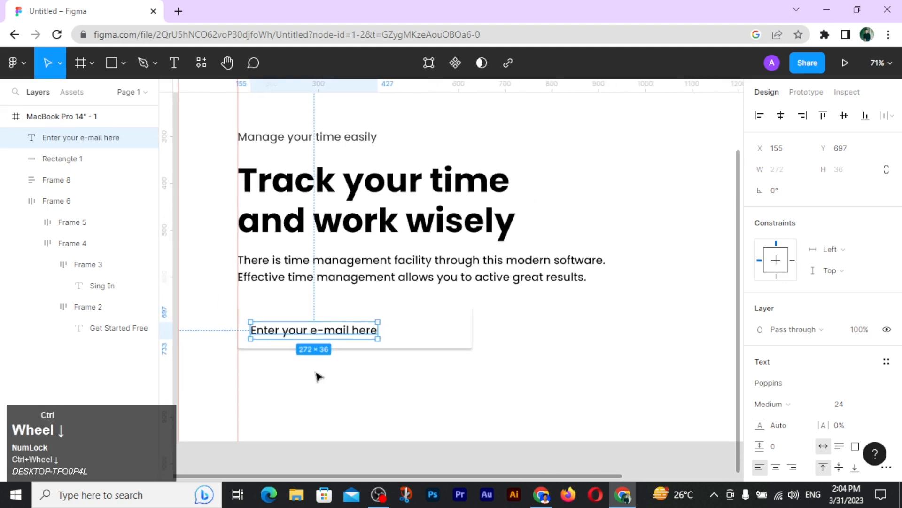
click(770, 382)
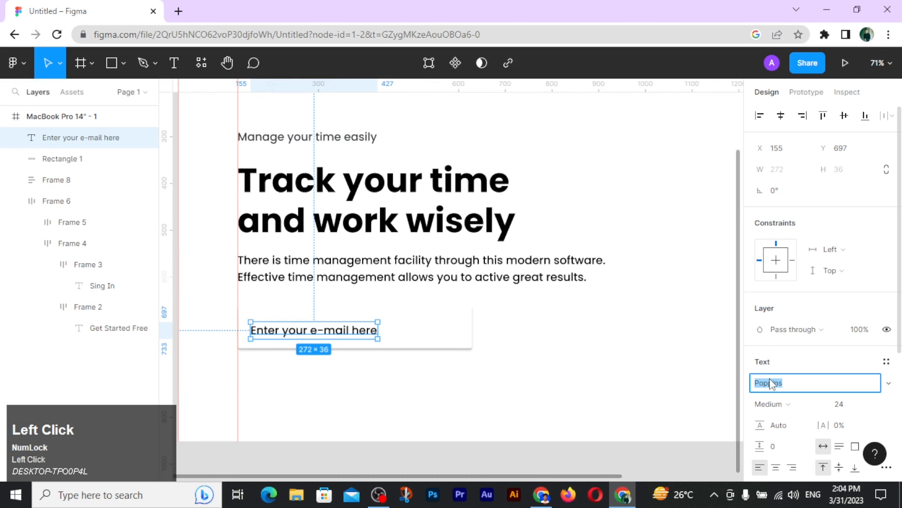
text(Roboto)
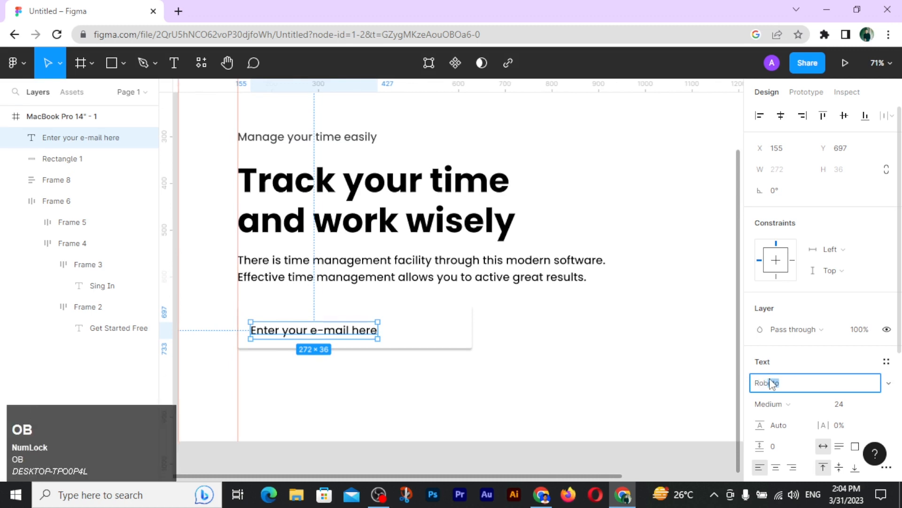
key(Return)
click(308, 395)
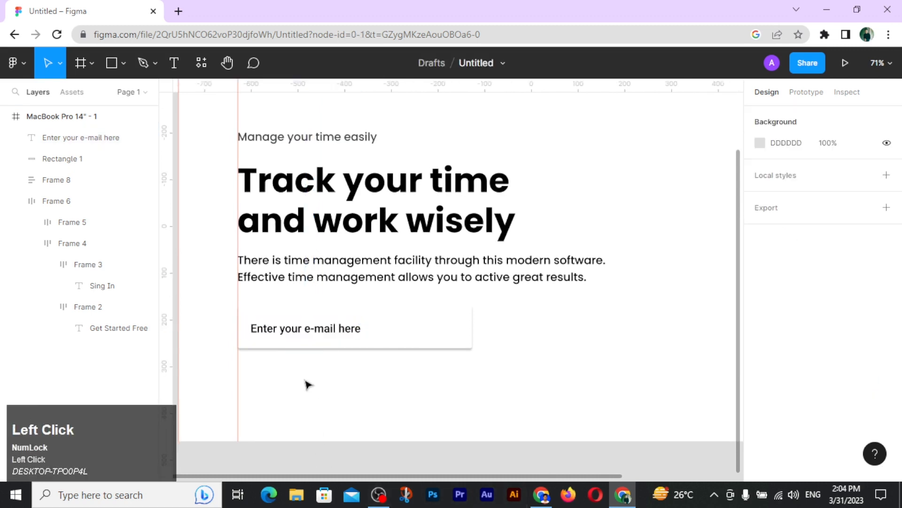
shift+click(298, 344)
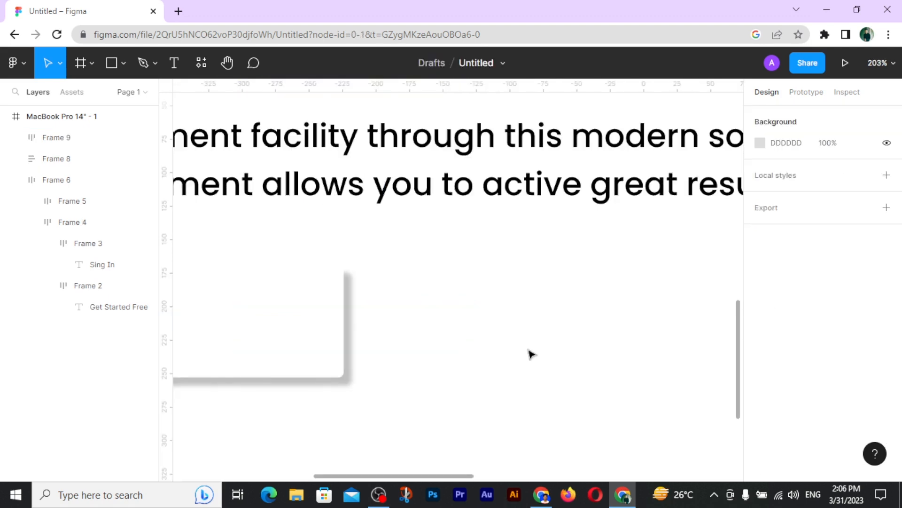
Draw a 184 × 84 rectangle just right of the e-mail field at Y 661 and set its corner radius to 4
key(r)
mouse_move(374, 278)
mouse_down()
mouse_move(383, 346)
mouse_move(546, 377)
mouse_up()
drag(445, 277, 441, 265)
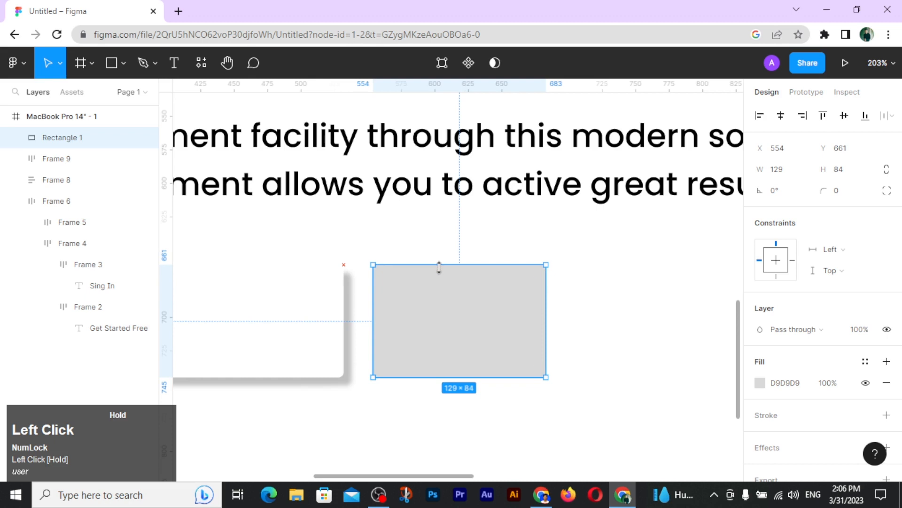
drag(549, 329, 619, 329)
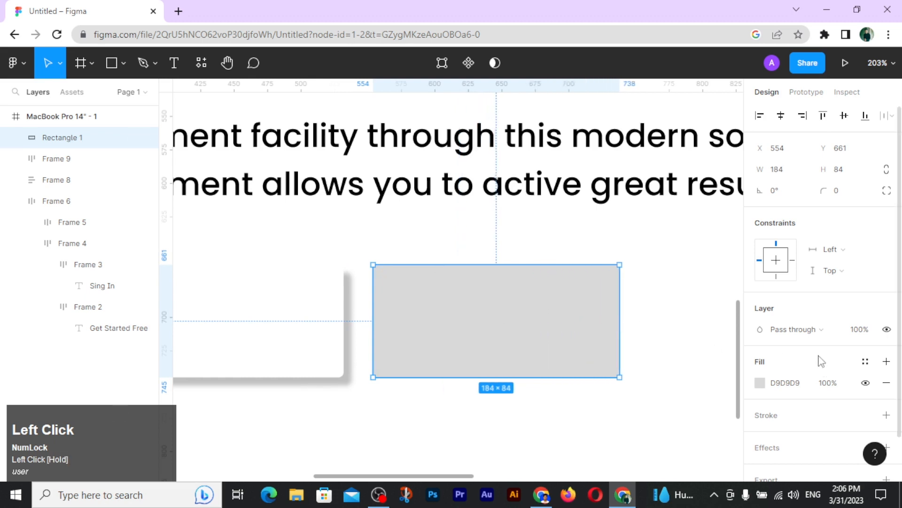
click(844, 193)
click(721, 269)
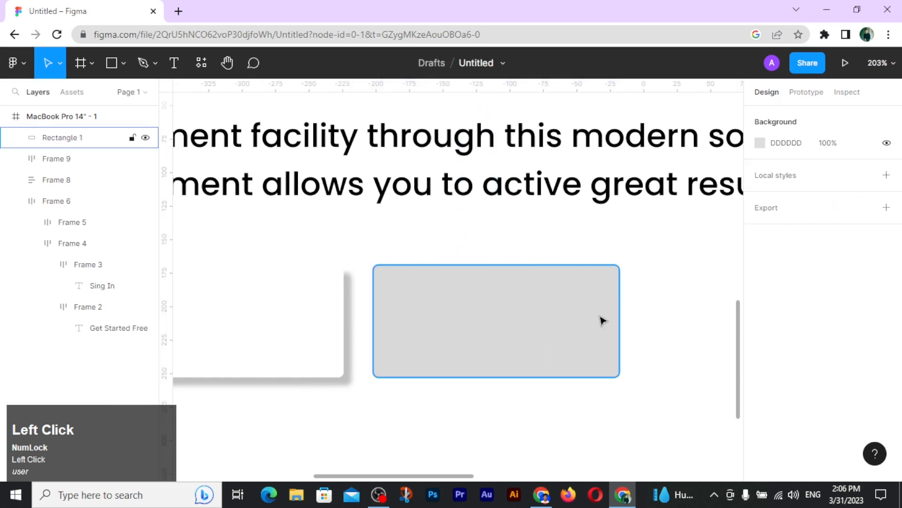
Fill the new rectangle beside the e-mail field with the blue from the document colors
click(617, 312)
scroll(810, 389, down, 2)
click(760, 335)
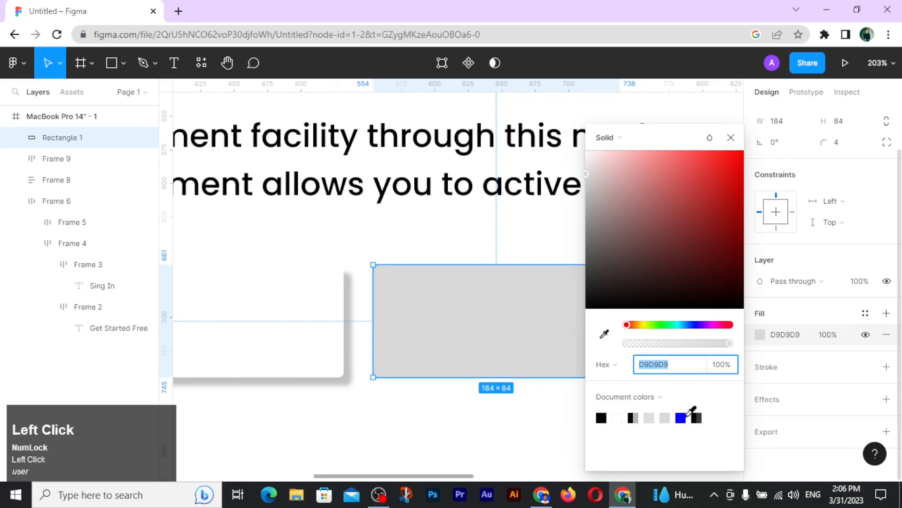
click(684, 417)
click(517, 254)
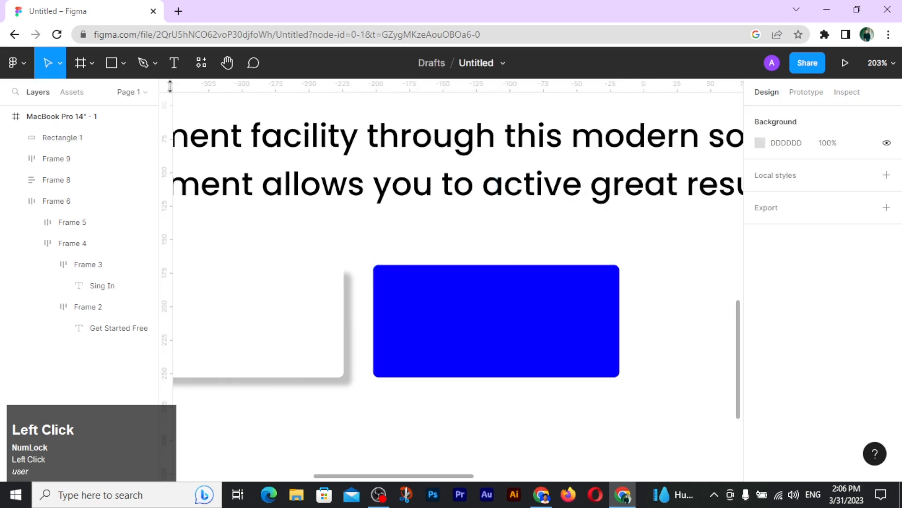
Add the text label "Sign Up" on the blue rectangle
click(177, 64)
click(443, 312)
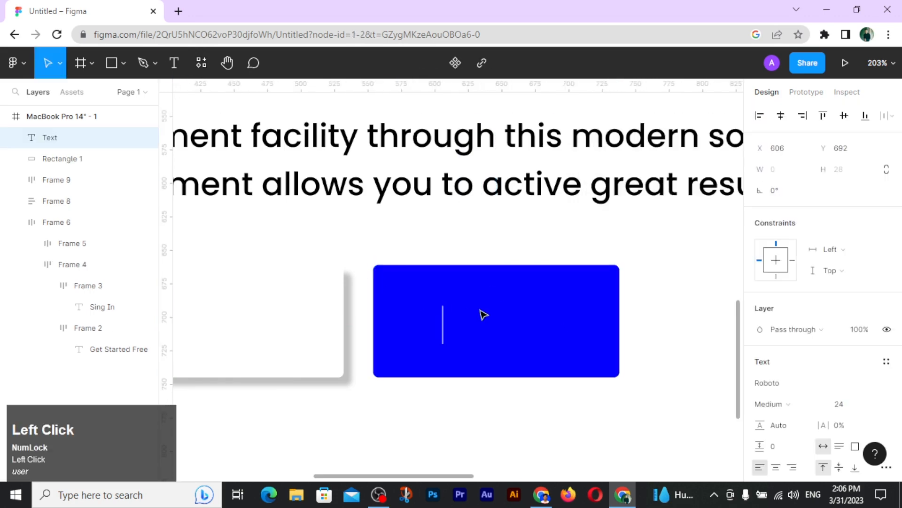
text(Sign Up)
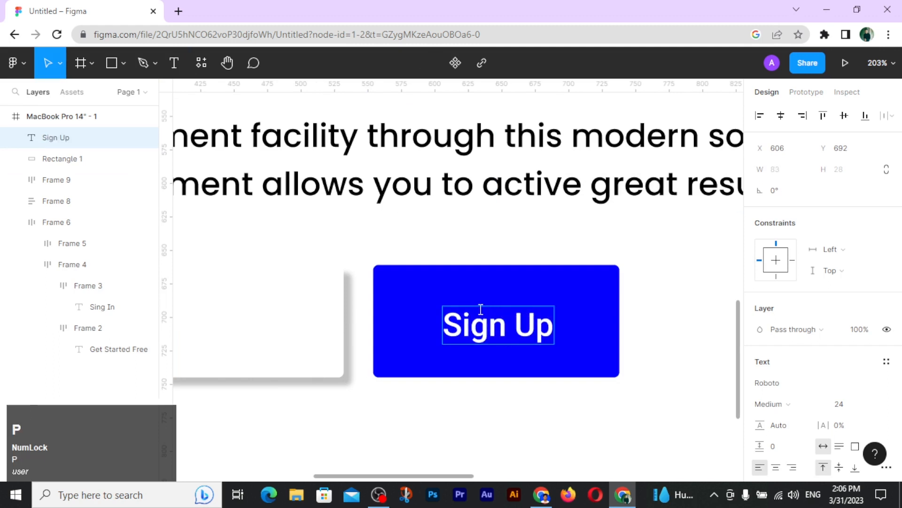
click(520, 418)
Center the Sign Up label horizontally and vertically on the blue rectangle and group the two
drag(520, 419, 519, 323)
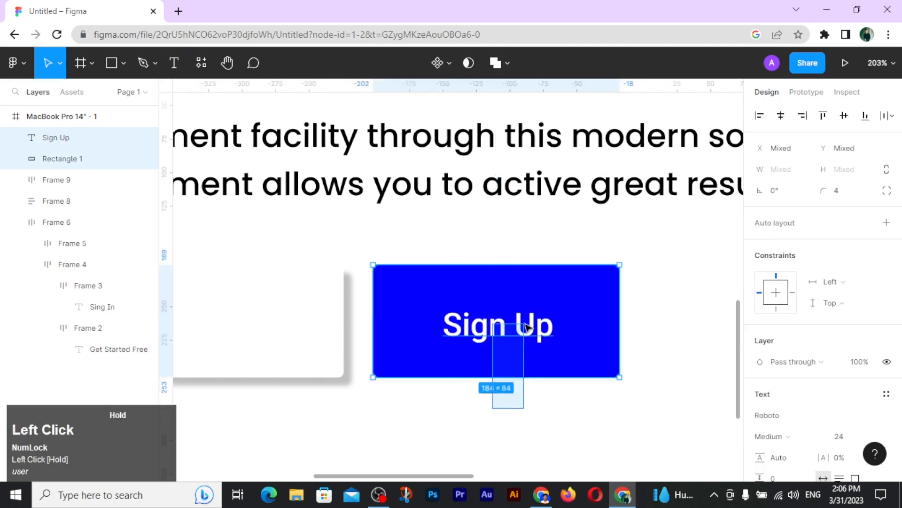
click(776, 118)
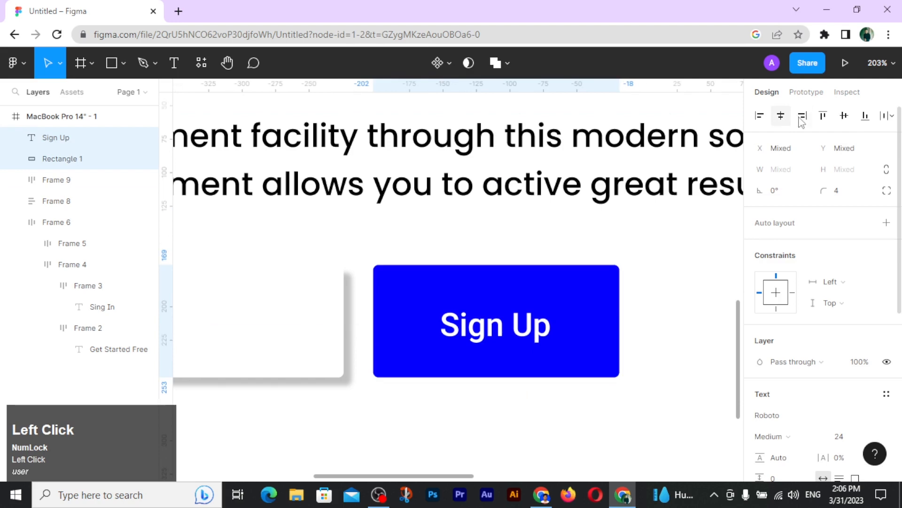
click(844, 116)
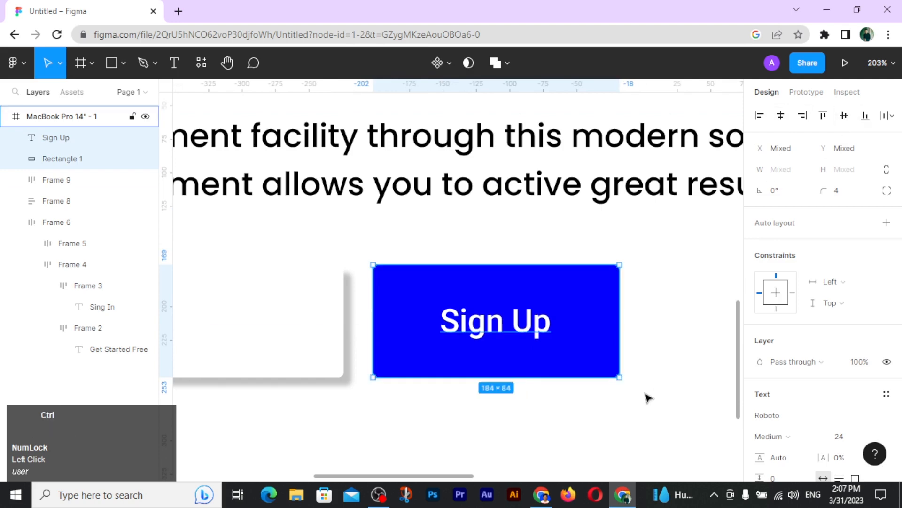
key(ctrl+g)
click(594, 419)
Move the Sign Up button group left so it sits flush against the e-mail field's right edge
scroll(595, 420, down, 5)
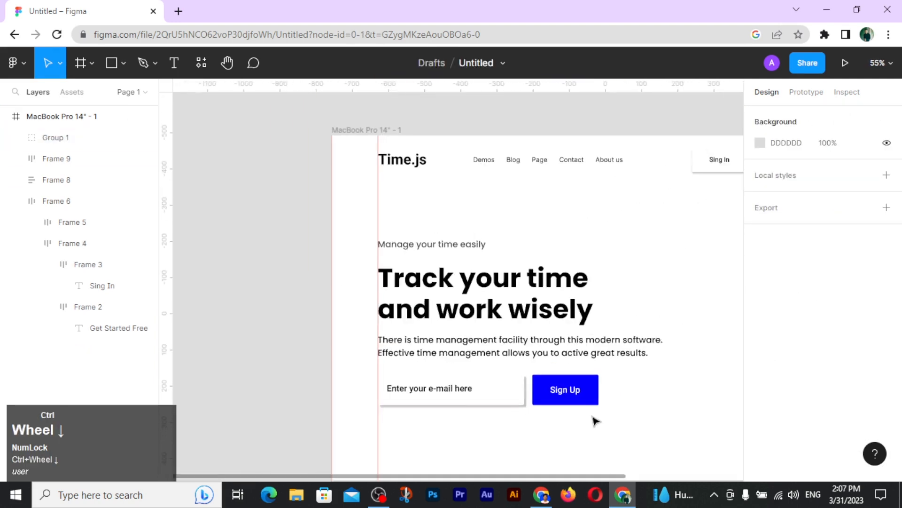
click(590, 402)
drag(591, 402, 583, 401)
click(583, 432)
Set the e-mail field's top-right and bottom-right corner radii to 0, leaving its other corners rounded
scroll(550, 419, up, 5)
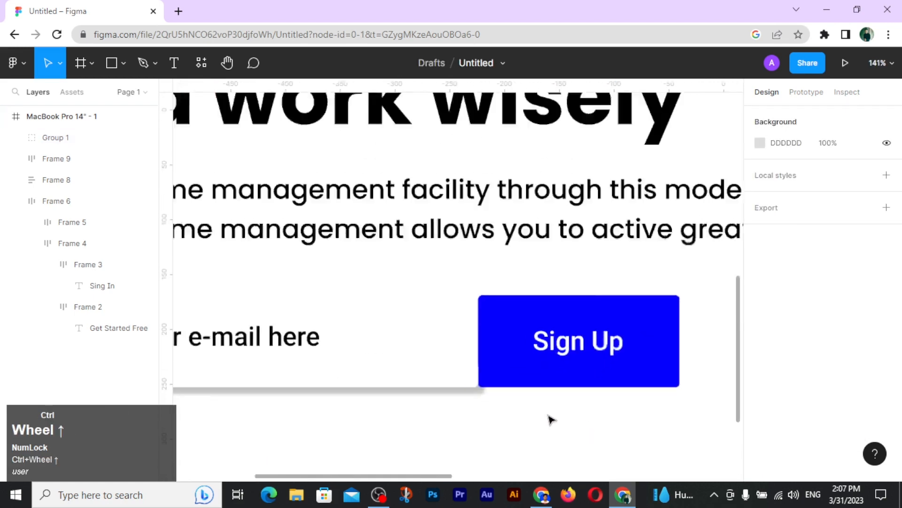
drag(423, 403, 504, 375)
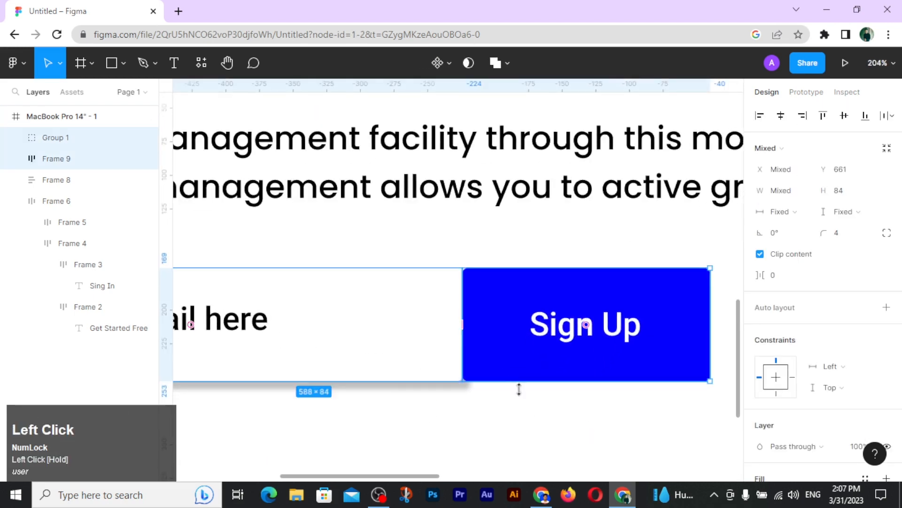
click(451, 387)
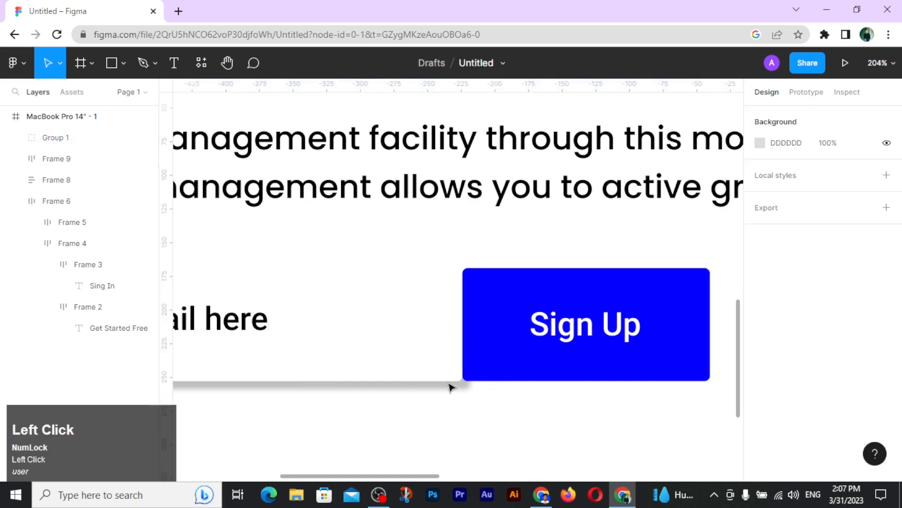
click(450, 378)
click(887, 232)
click(836, 254)
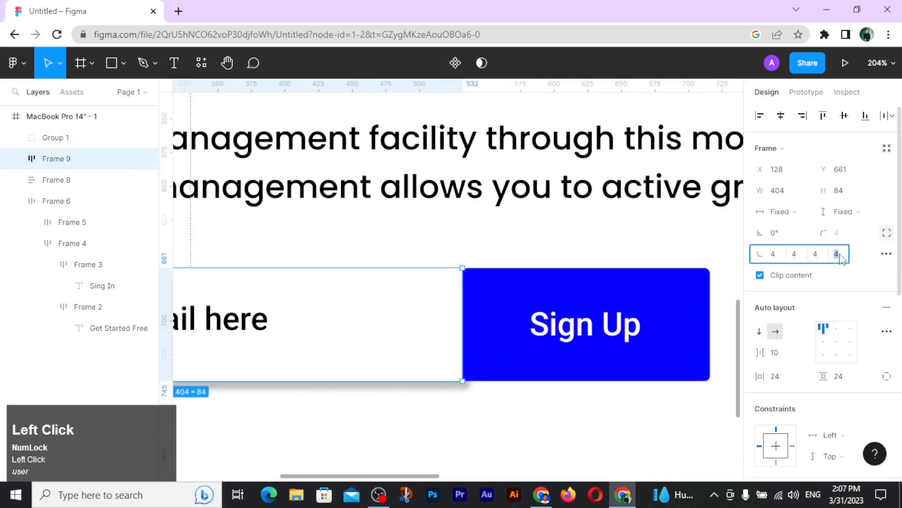
click(818, 255)
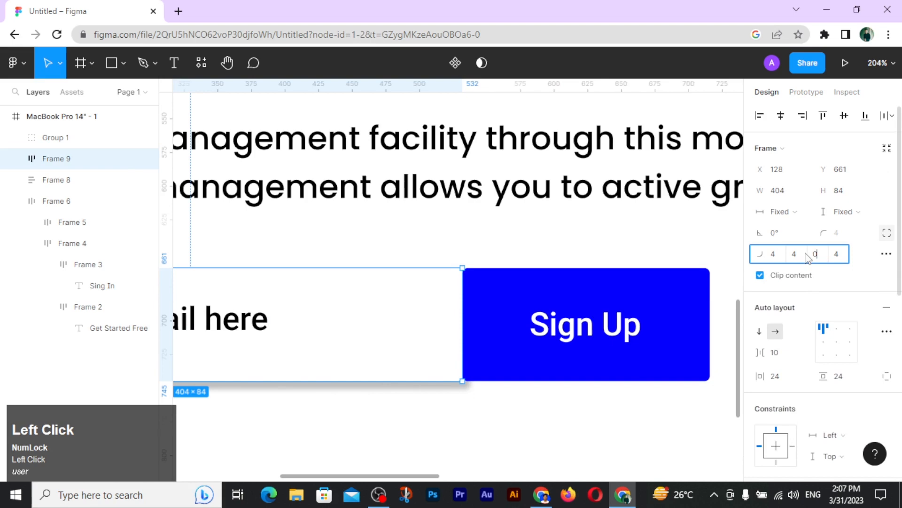
click(798, 256)
click(632, 431)
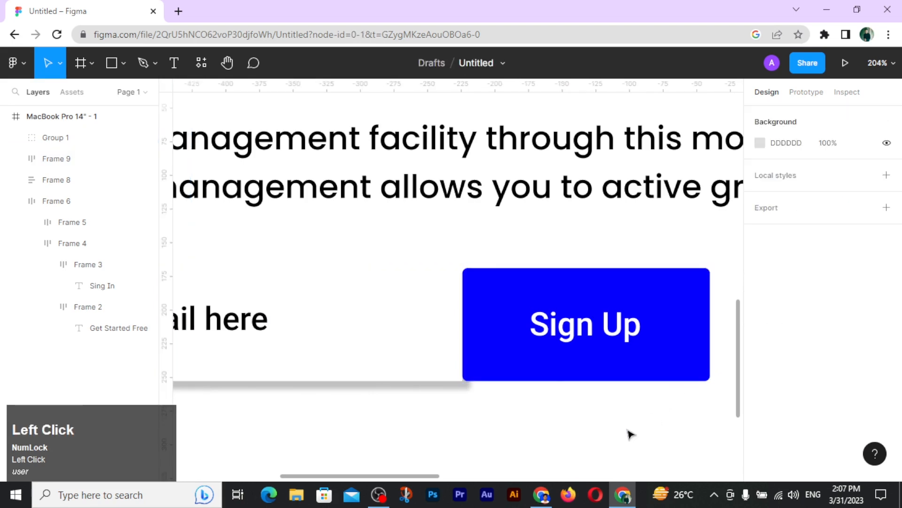
Set the top-left and bottom-left corner radii of the Sign Up button group to 0
click(536, 366)
click(779, 240)
text(0)
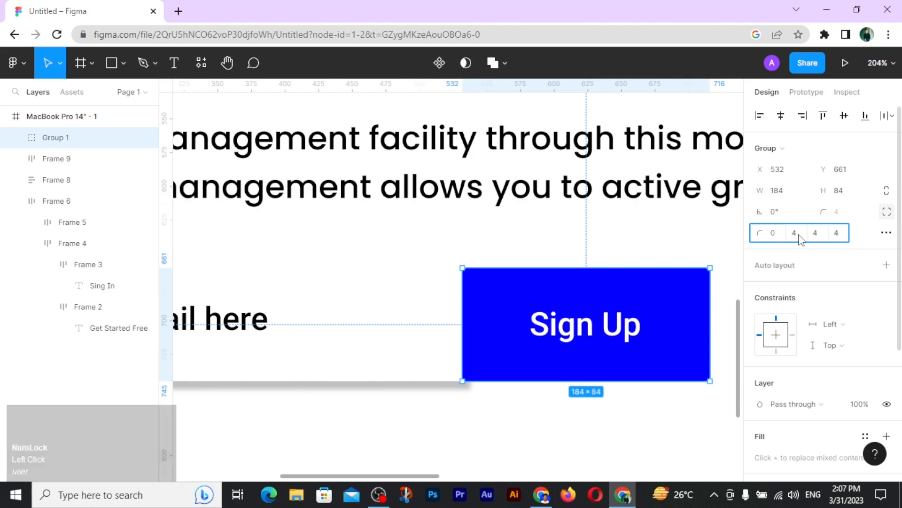
click(801, 235)
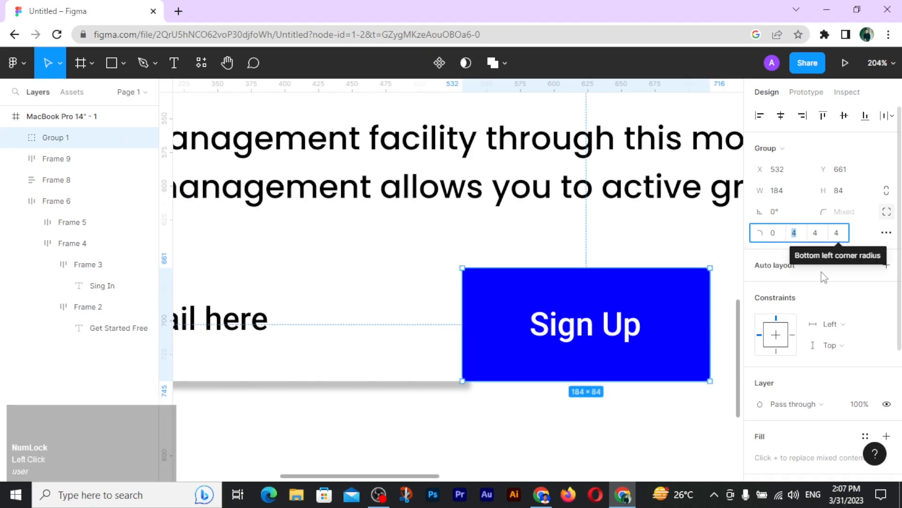
click(837, 235)
click(615, 410)
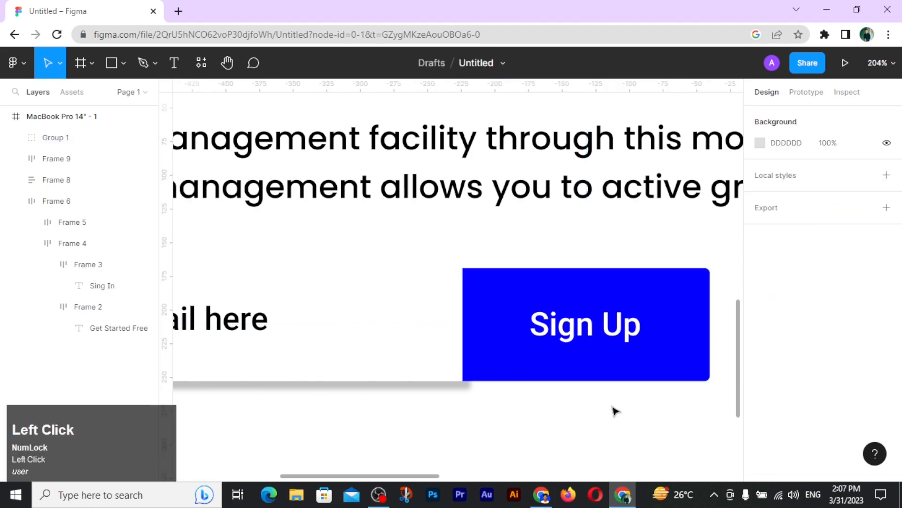
drag(455, 412, 481, 374)
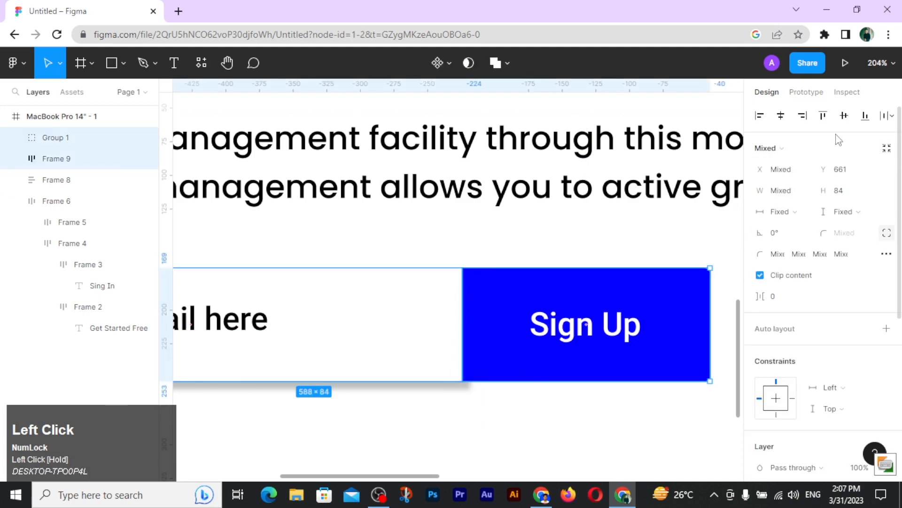
click(473, 440)
Set the X offset of the e-mail field's drop shadow to 0
scroll(474, 439, down, 5)
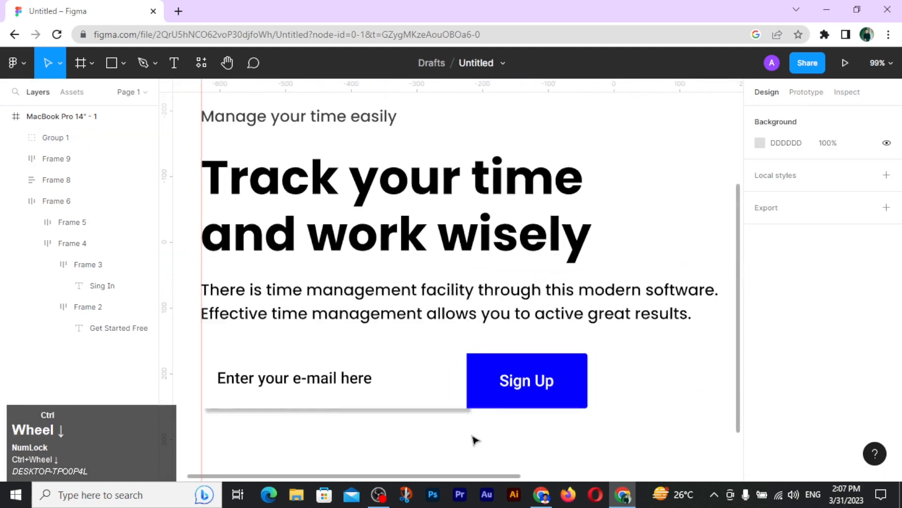
click(332, 434)
drag(369, 426, 522, 382)
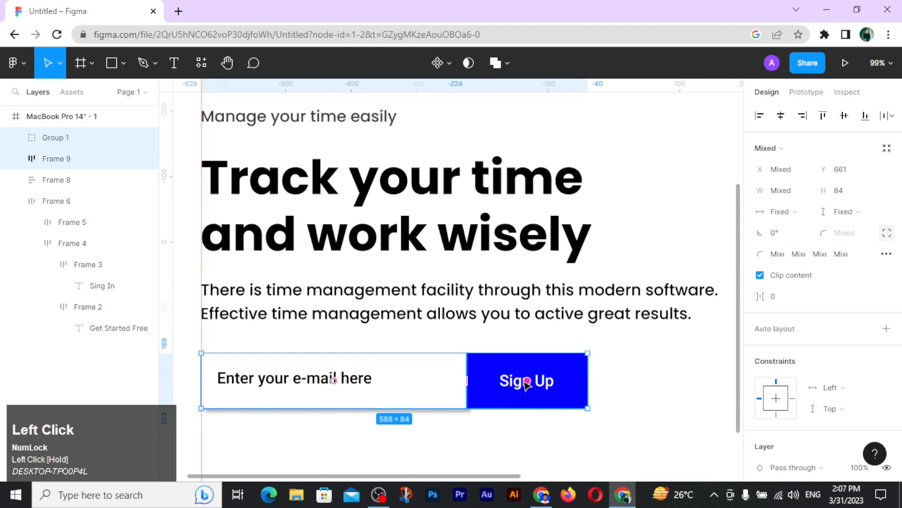
click(528, 429)
click(427, 401)
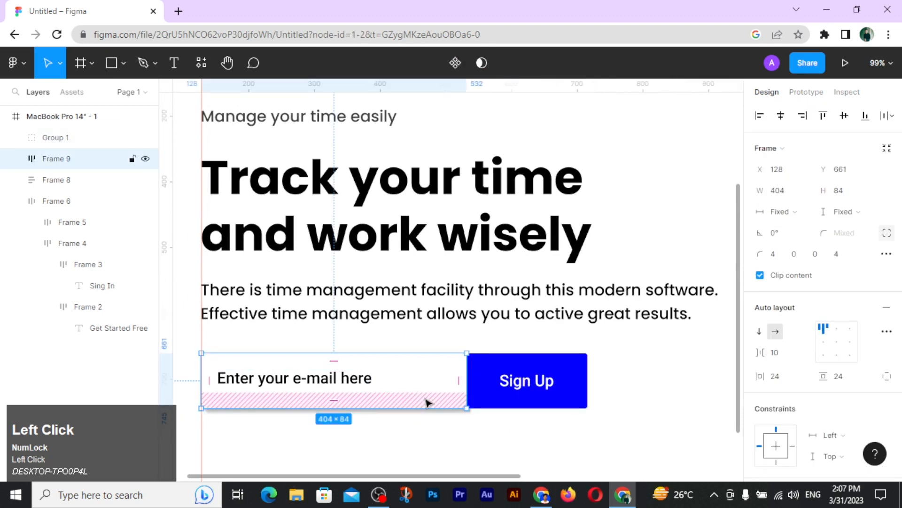
scroll(761, 397, down, 5)
click(760, 399)
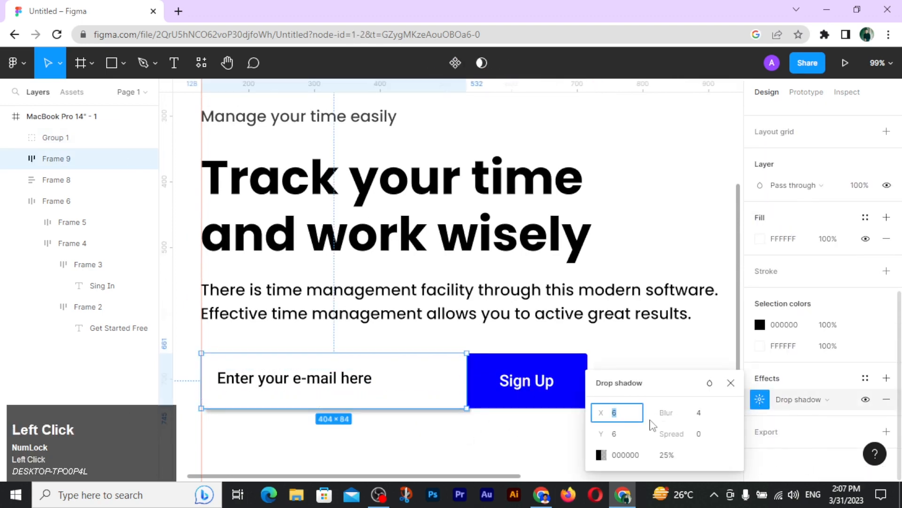
text(0)
click(470, 445)
Group the e-mail field with the Sign Up button and nudge the group down to 48 px below the hero text
drag(403, 429, 525, 402)
key(ctrl+g)
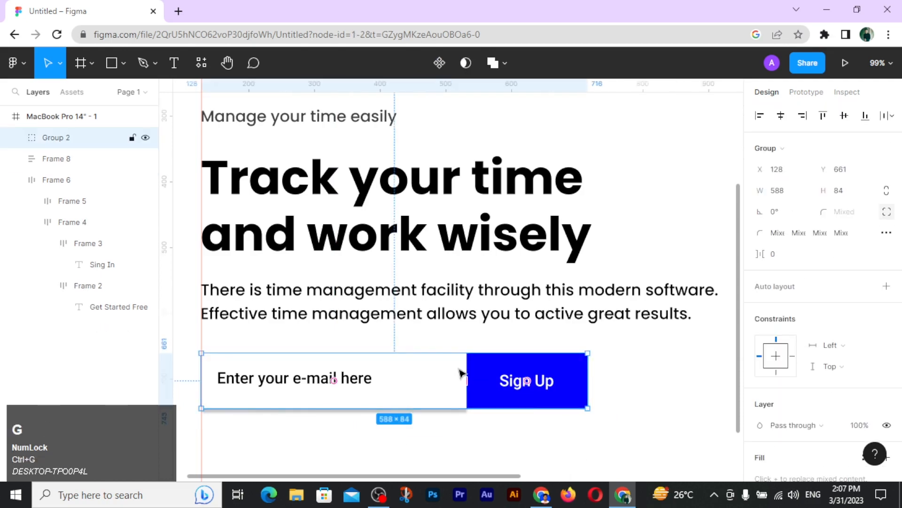
key(alt)
key(alt+Down)
key(alt+Down)
key(alt+Down)
key(alt+Down)
key(alt+Down)
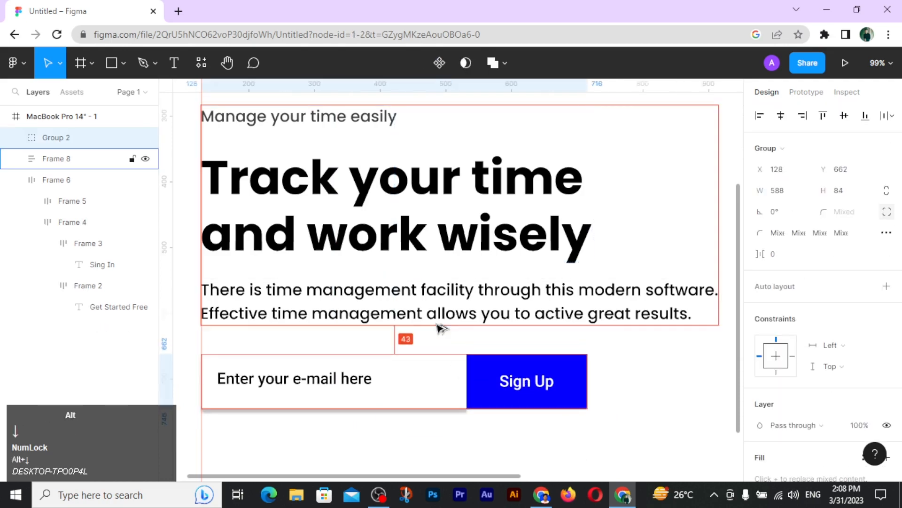
key(alt+Down)
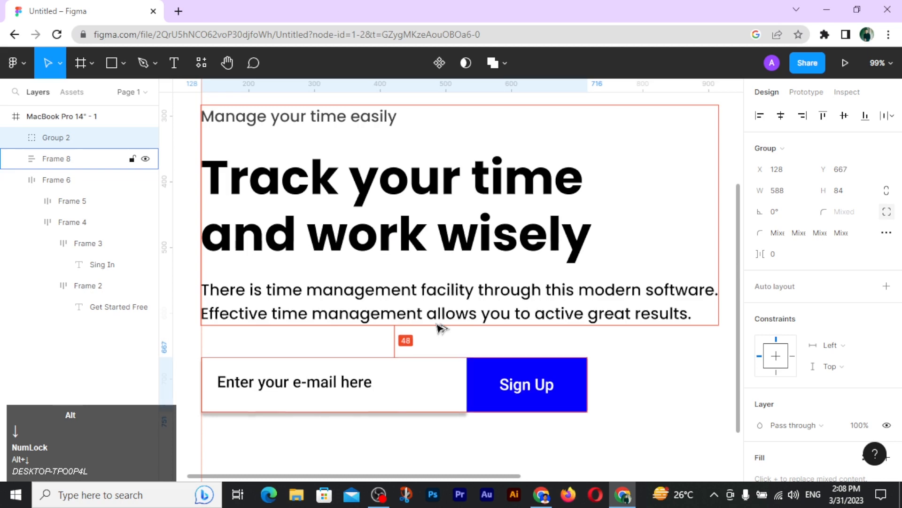
Set the fill opacity of the hero's two-line description text to 75%
double_click(375, 299)
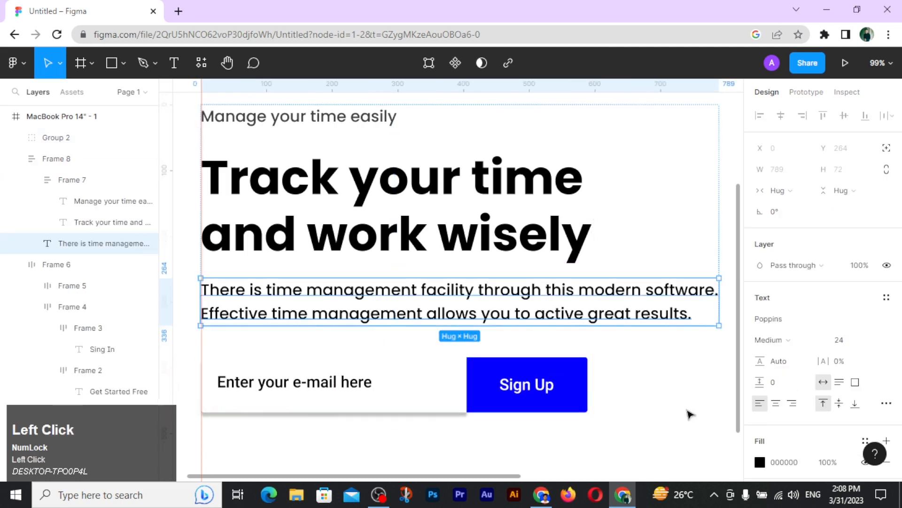
scroll(827, 338, down, 3)
click(828, 334)
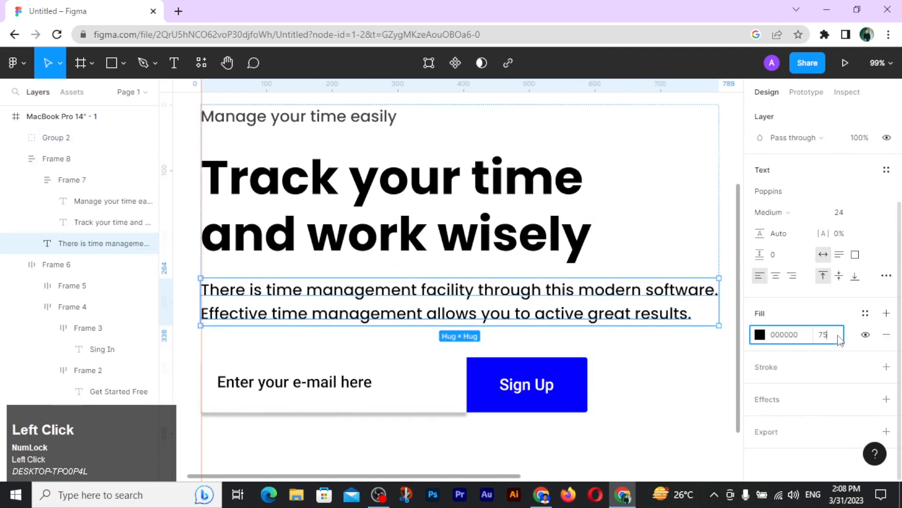
key(Return)
click(492, 457)
scroll(492, 455, down, 1)
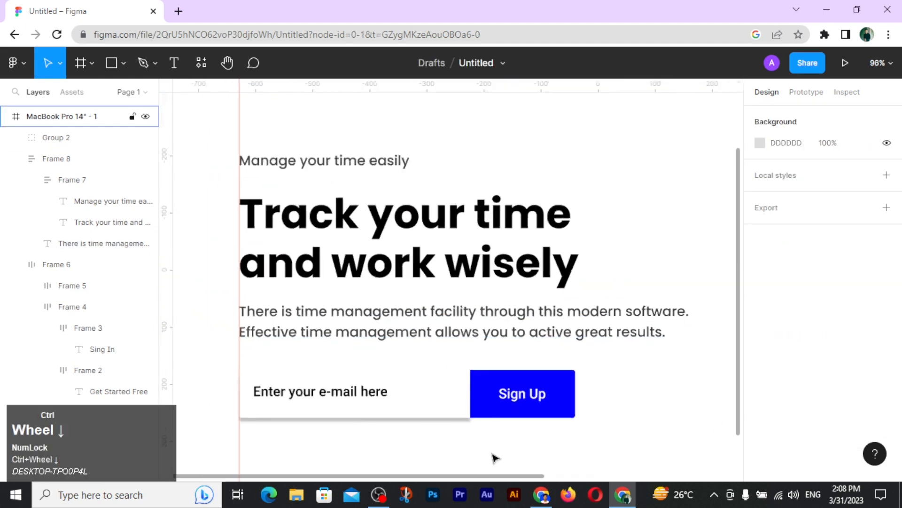
Combine the hero text frame and the e-mail form group in a vertical auto layout and check its distance from the header
scroll(494, 457, down, 2)
click(395, 421)
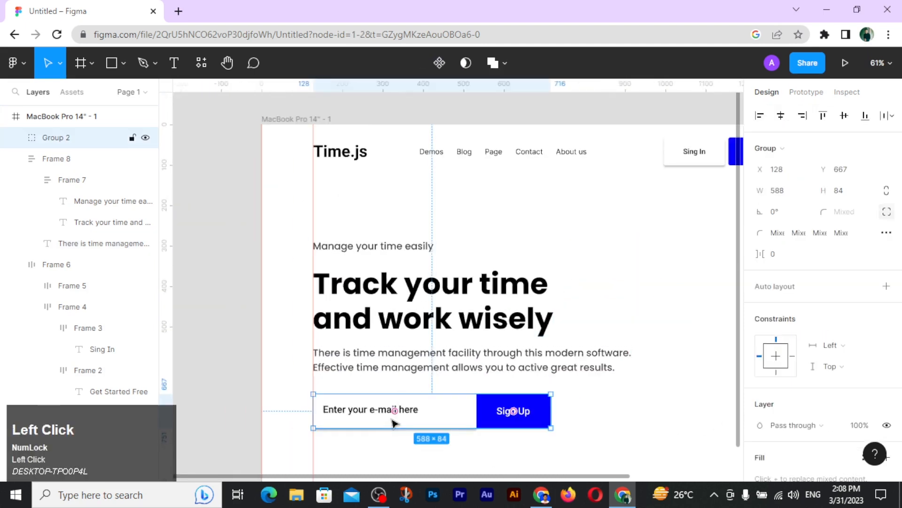
shift+click(395, 373)
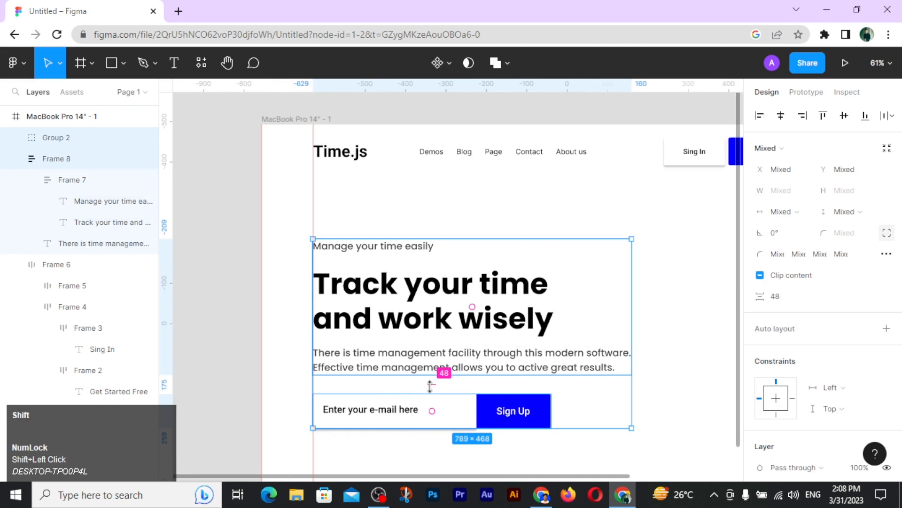
key(shift+a)
scroll(611, 367, down, 2)
drag(655, 353, 600, 246)
key(alt)
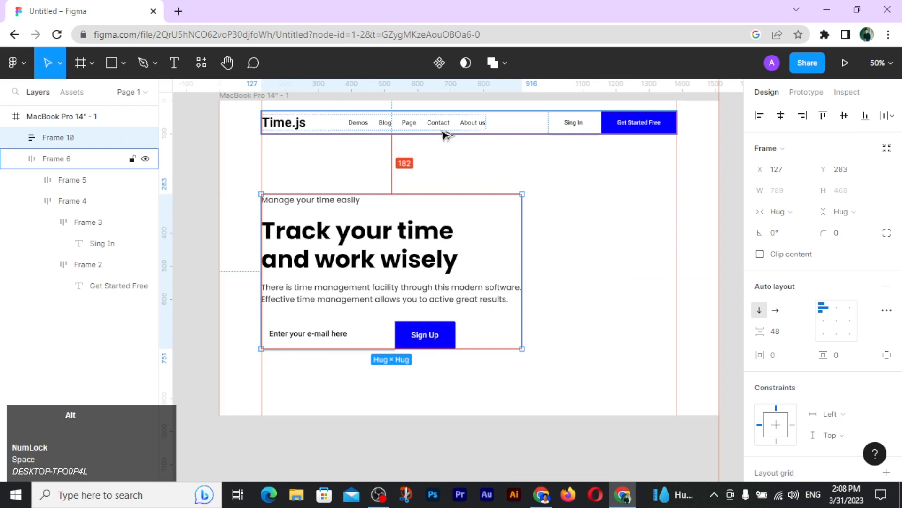
click(554, 224)
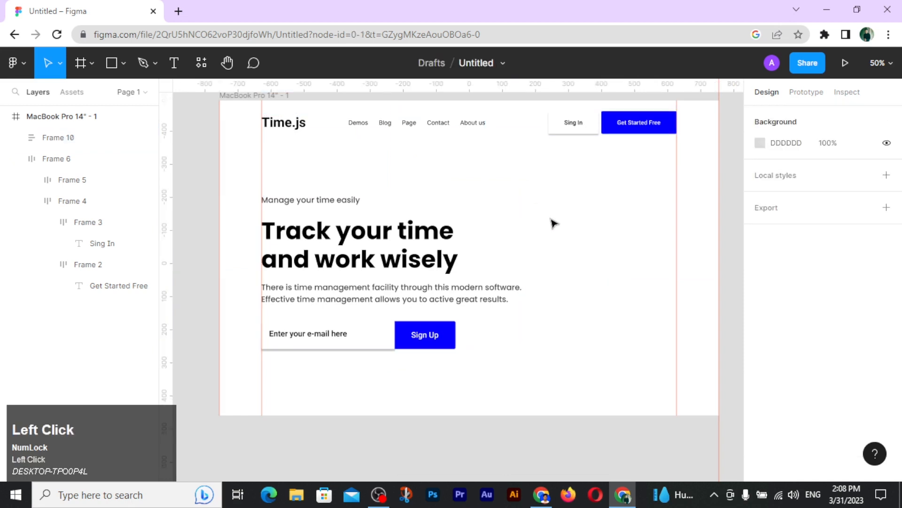
Draw a winding Pen path beside the hero text, from about X 142, Y -505 above the frame to about X 184, Y 568 below it
scroll(557, 236, up, 3)
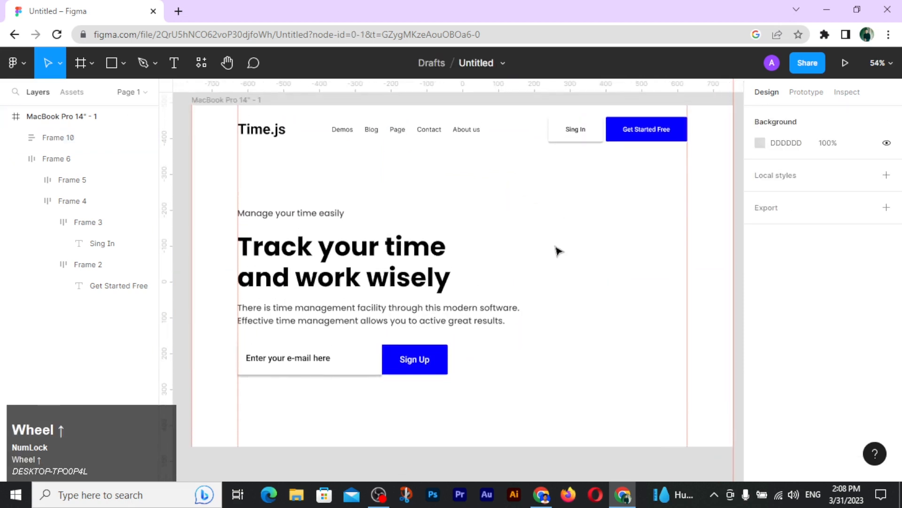
click(144, 62)
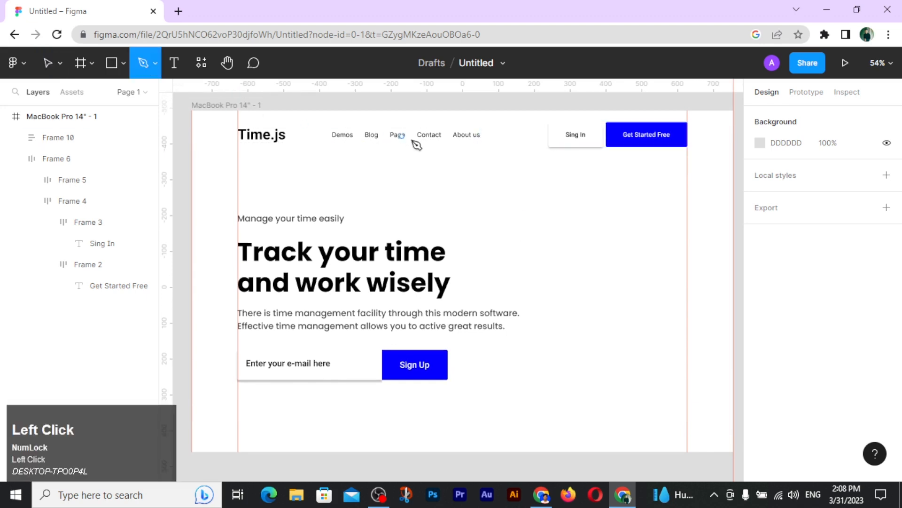
click(514, 106)
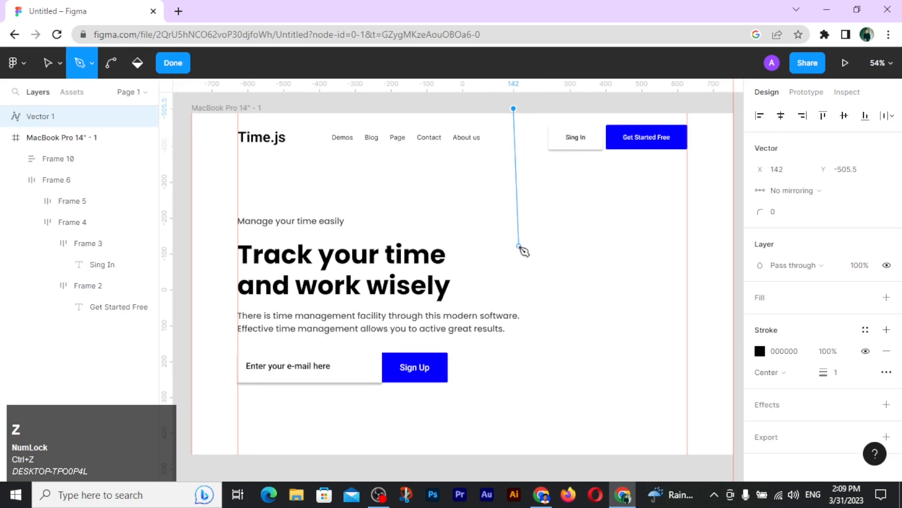
click(513, 250)
drag(514, 252, 531, 466)
scroll(564, 430, down, 2)
click(529, 463)
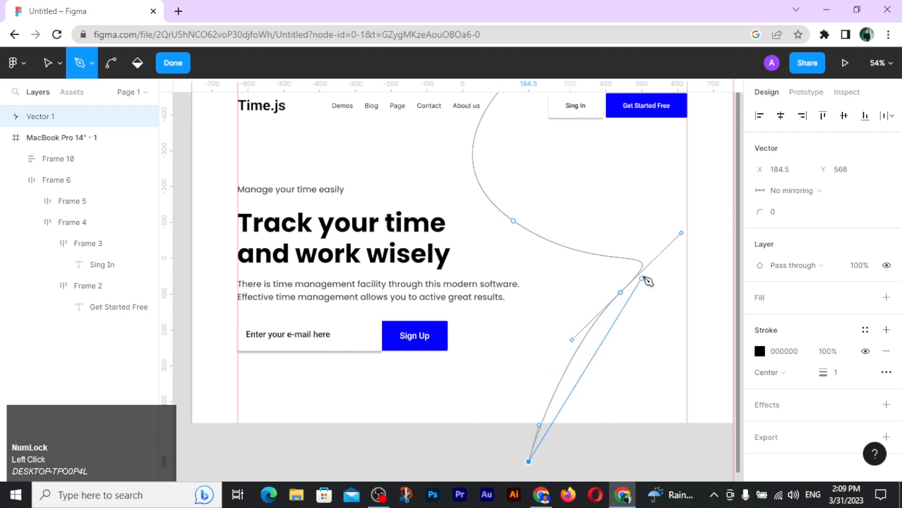
Adjust the path's curve handles to form a smooth S-curve about 489 by 1074 px and finish vector editing
drag(560, 351, 716, 357)
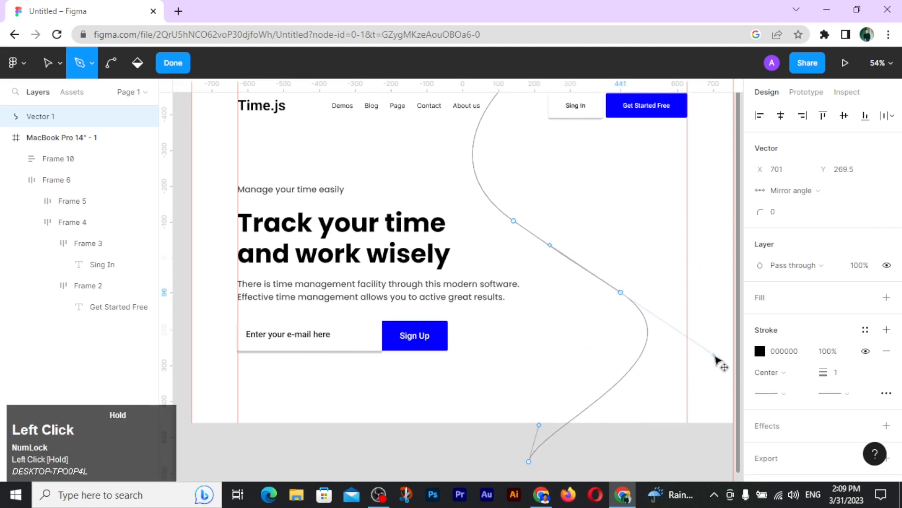
click(513, 221)
drag(608, 285, 615, 289)
click(173, 62)
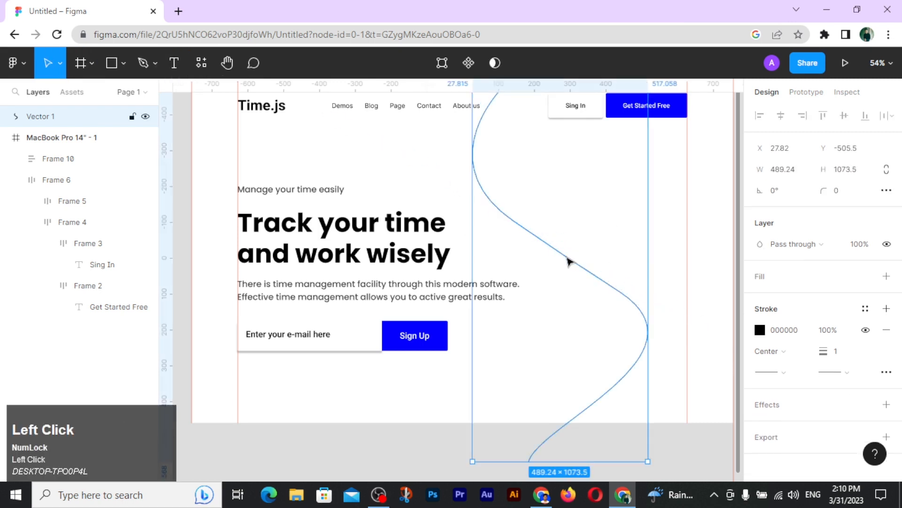
Move the S-curve to about X 61, Y -500 and set its stroke weight to 60
drag(569, 262, 580, 261)
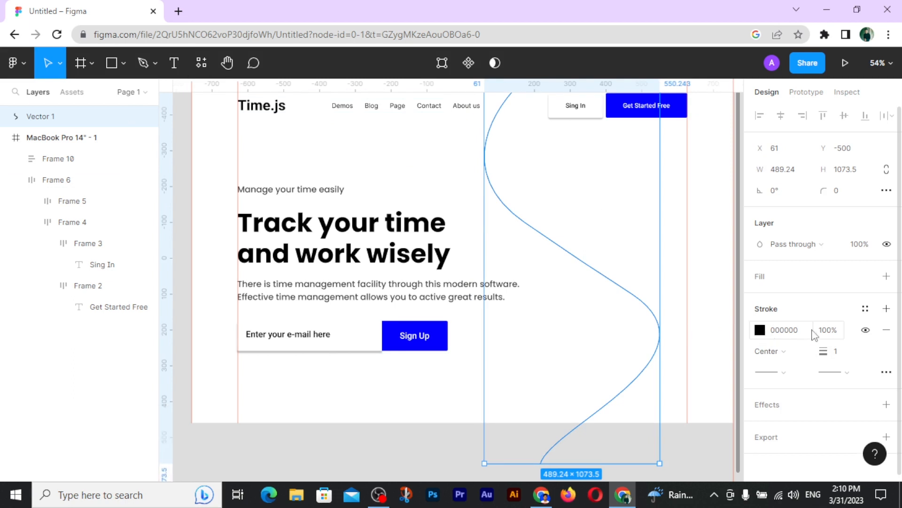
click(837, 352)
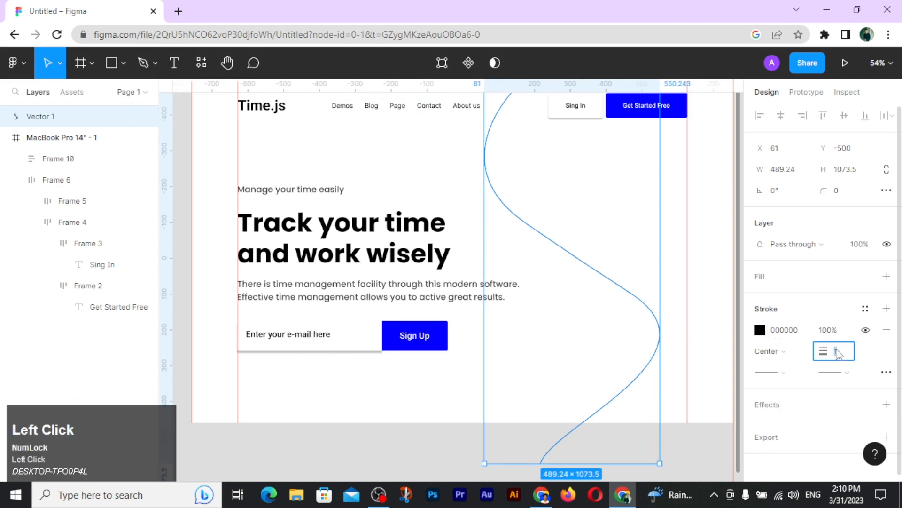
text(60)
key(Return)
Change the S-curve's stroke to a linear gradient and set its first color stop to bright blue, about 030DFF
click(760, 329)
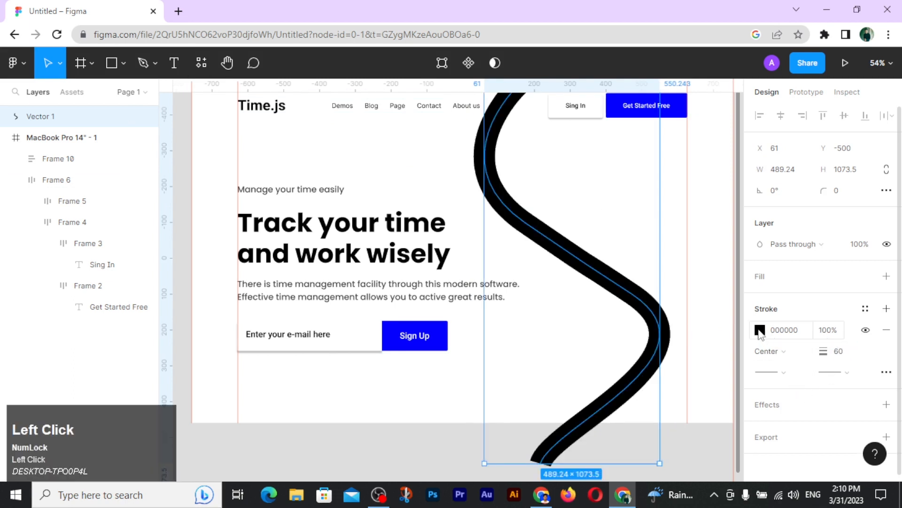
click(604, 137)
click(619, 153)
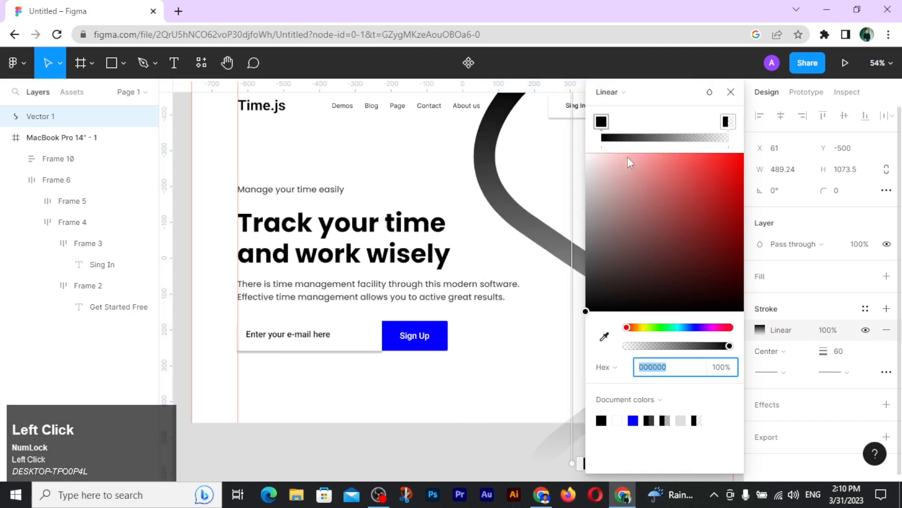
click(695, 328)
drag(737, 164, 742, 153)
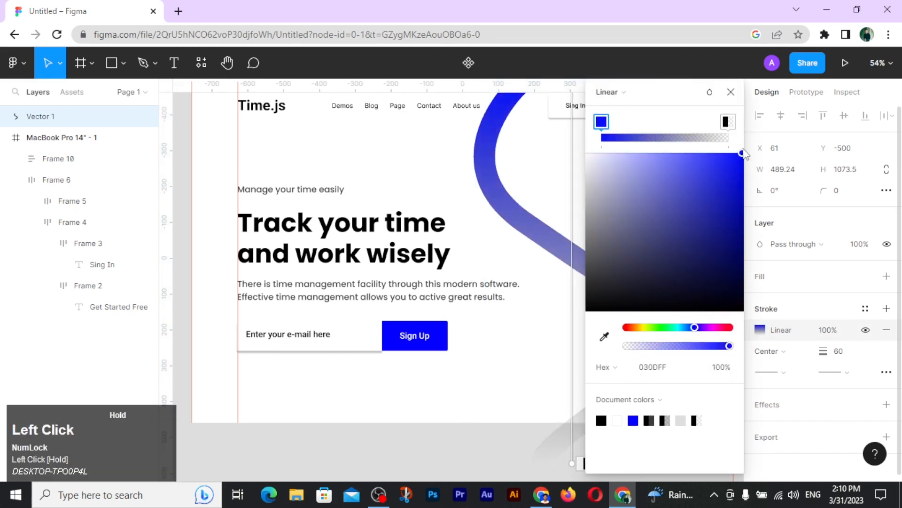
Set the second color stop of the S-curve's stroke gradient to light blue, about 9DA1FF
click(729, 121)
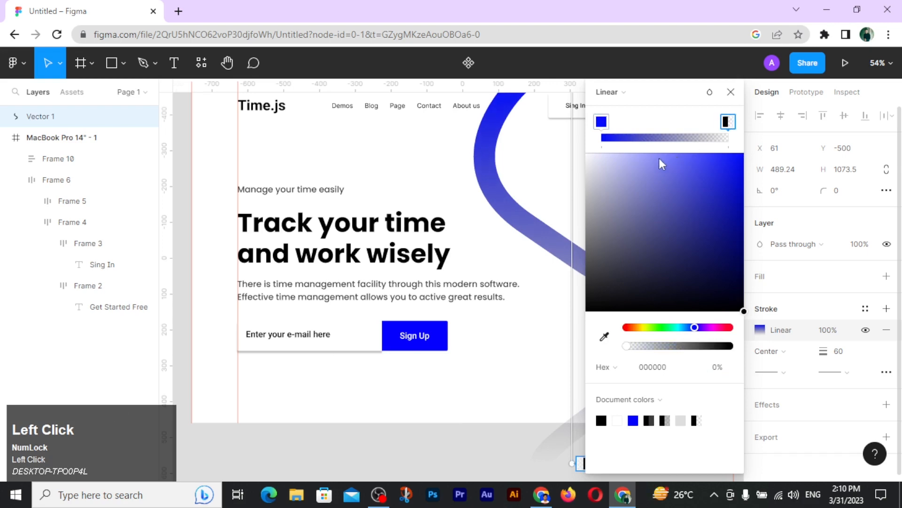
drag(662, 159, 647, 153)
drag(676, 96, 757, 98)
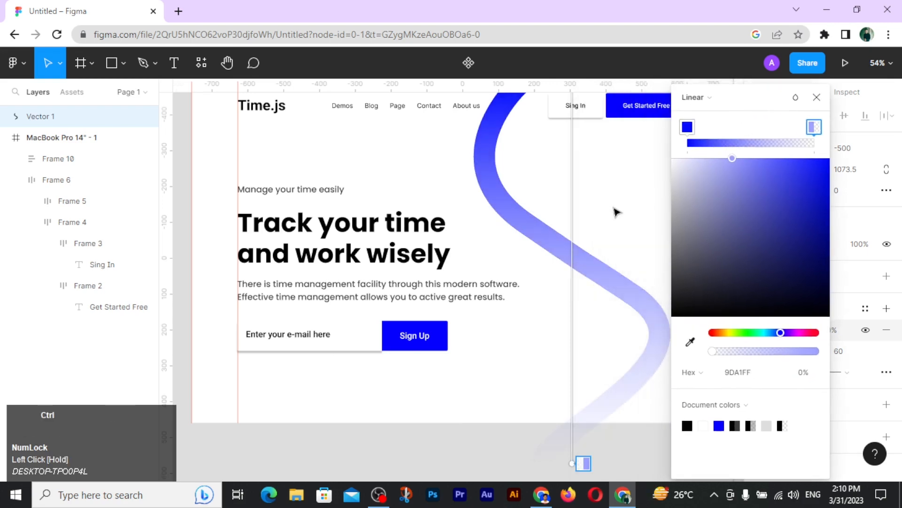
Turn the gradient into a short span across the S-curve's middle and set its end stop's opacity to 100%
ctrl+scroll(617, 212, down, 2)
mouse_move(587, 102)
mouse_down()
mouse_move(524, 239)
mouse_move(534, 256)
mouse_up()
drag(578, 417, 647, 259)
drag(527, 260, 566, 260)
drag(645, 272, 621, 238)
click(818, 376)
key(Return)
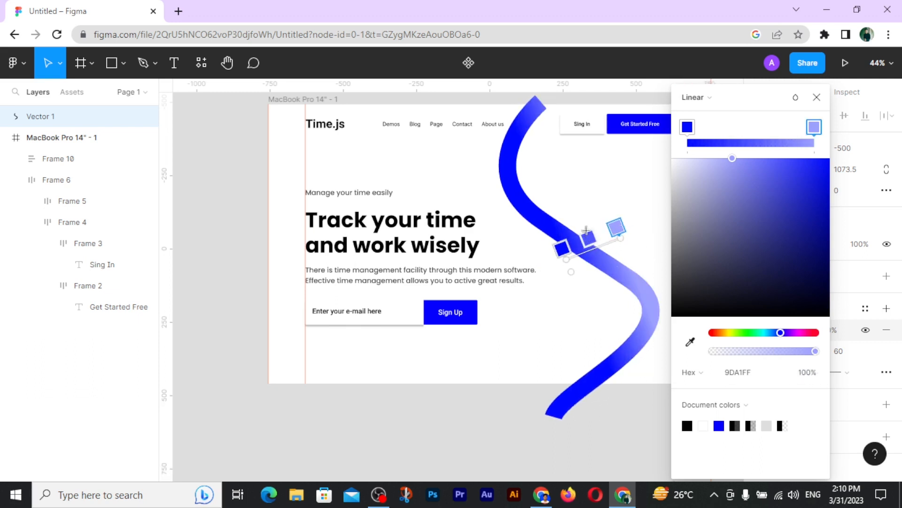
Lengthen the gradient span at both ends and set its end stop to a slightly darker blue, about 8488FB
mouse_move(620, 236)
mouse_down()
mouse_move(622, 225)
mouse_move(628, 237)
mouse_move(656, 224)
mouse_move(651, 219)
mouse_up()
mouse_move(567, 259)
mouse_down()
mouse_move(548, 267)
mouse_move(544, 259)
mouse_up()
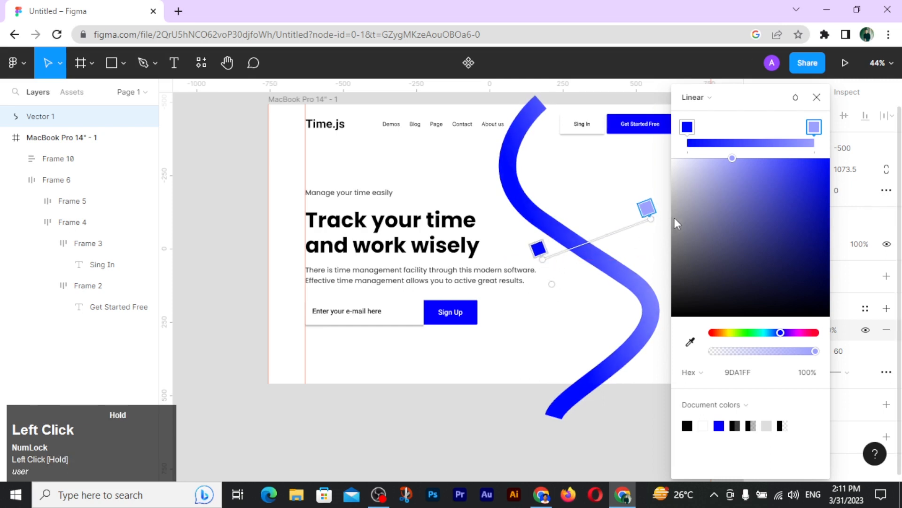
drag(733, 158, 742, 162)
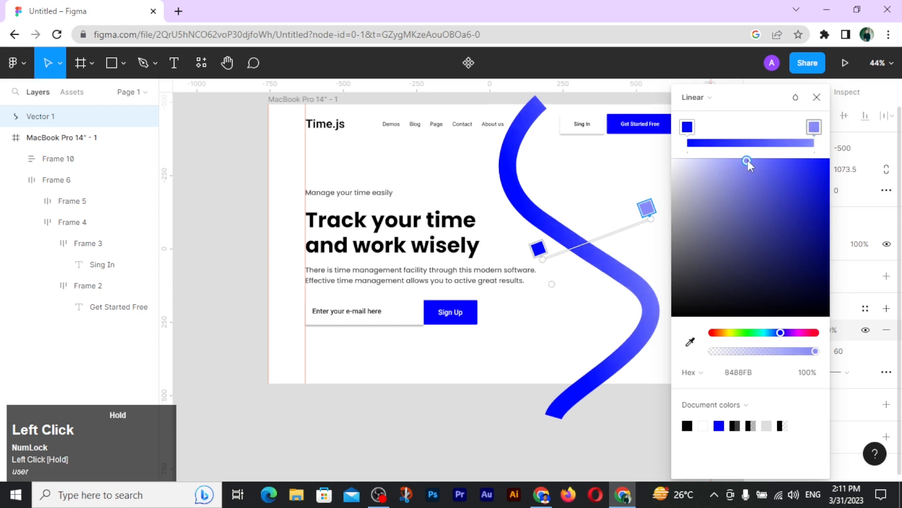
click(816, 97)
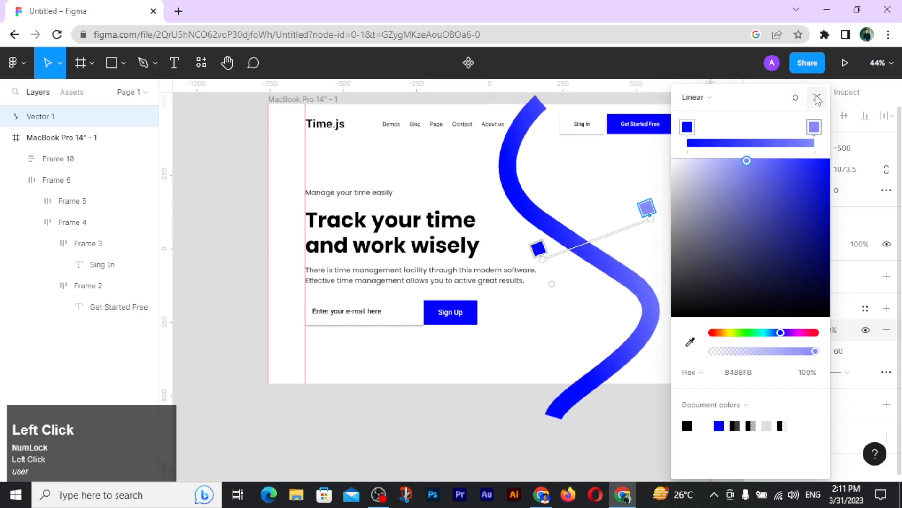
Nest the S-curve inside the MacBook Pro 14" frame and stretch it upward to a height of about 1097
drag(109, 117, 95, 152)
drag(559, 103, 561, 95)
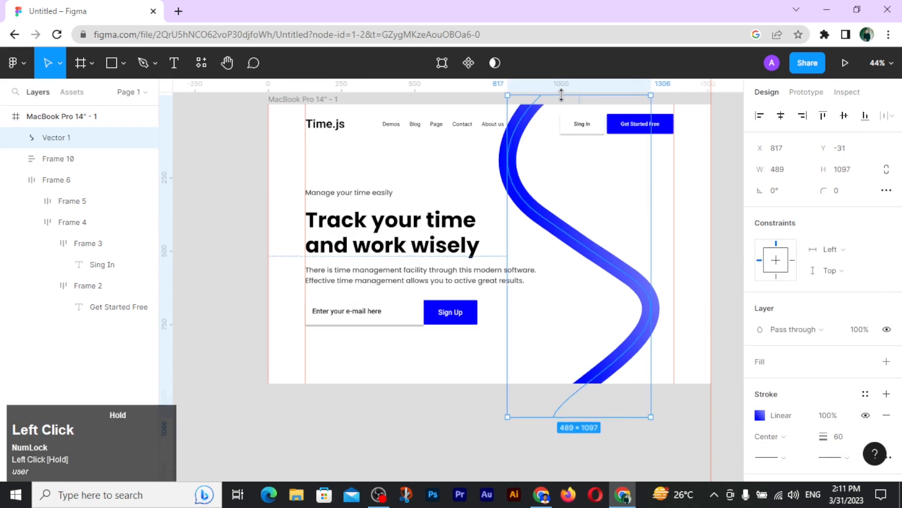
Reshape the S-curve's bends with its anchor handles to about 511 by 1097 and finish vector editing
double_click(602, 257)
click(543, 212)
drag(546, 213, 556, 213)
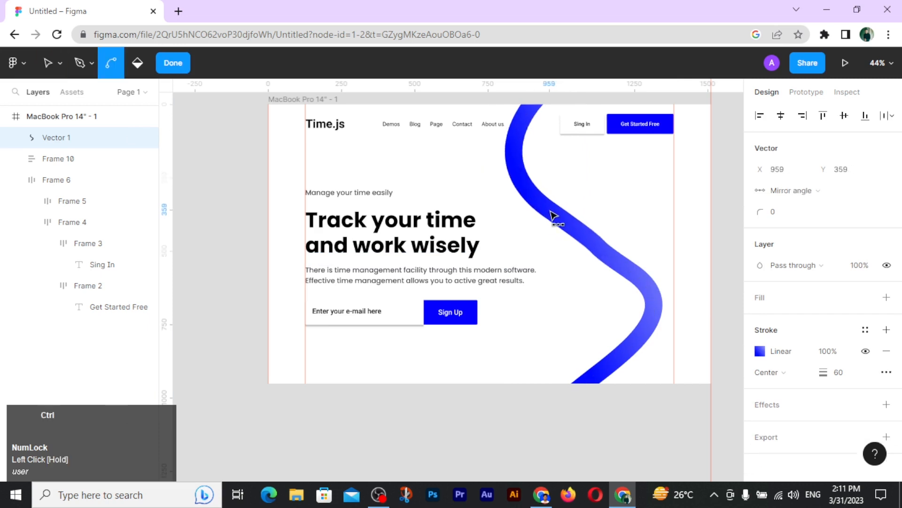
key(ctrl+z)
click(482, 168)
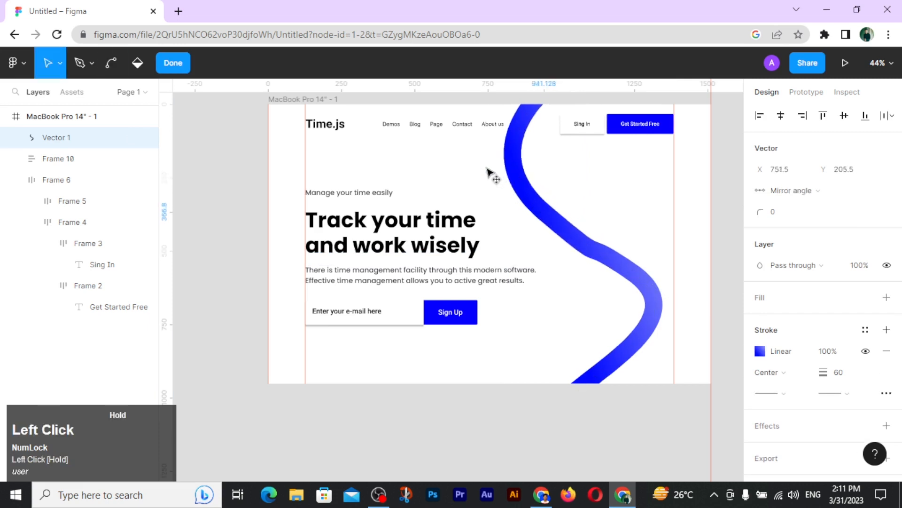
drag(506, 189, 721, 333)
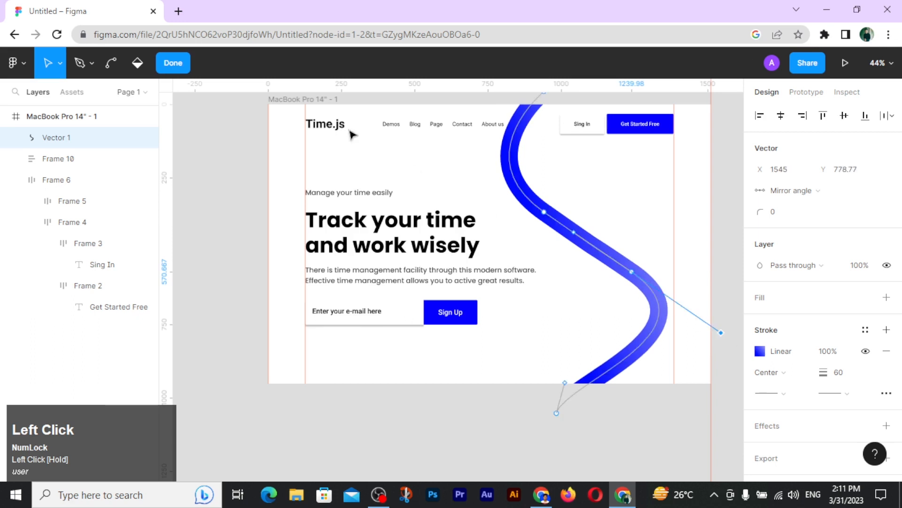
click(173, 63)
Add an inner shadow effect to the S-curve and set its X offset to -45
scroll(798, 388, down, 2)
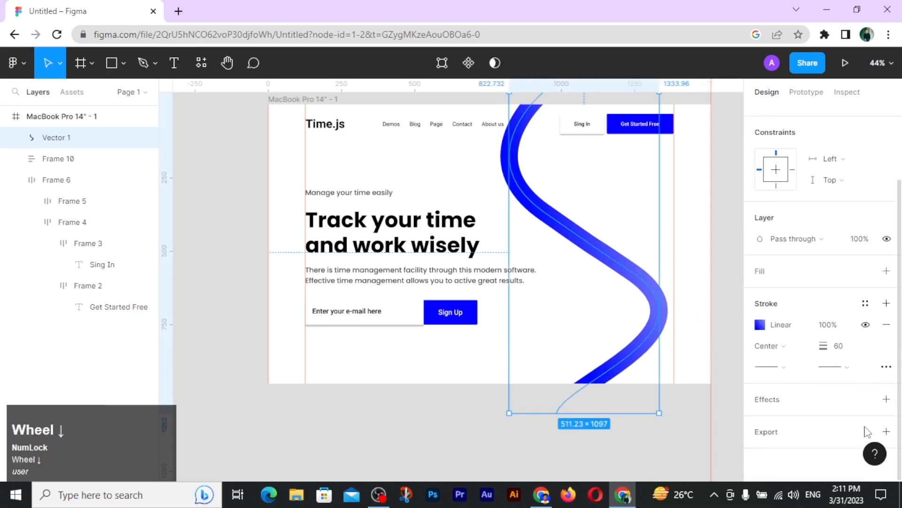
click(885, 399)
click(803, 421)
click(801, 405)
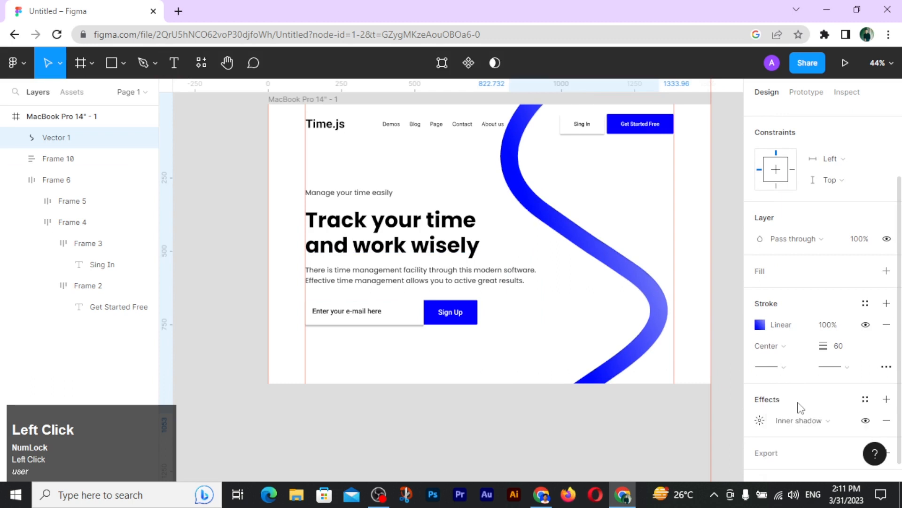
click(760, 421)
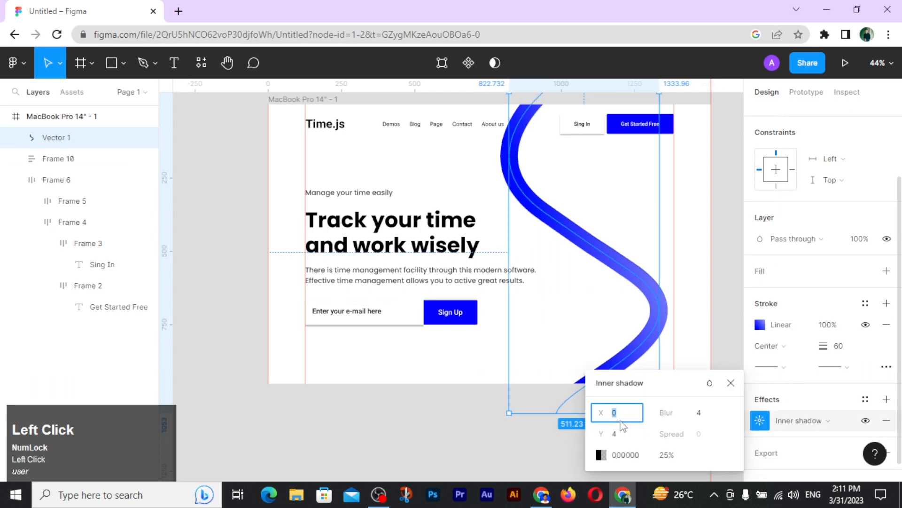
key(Return)
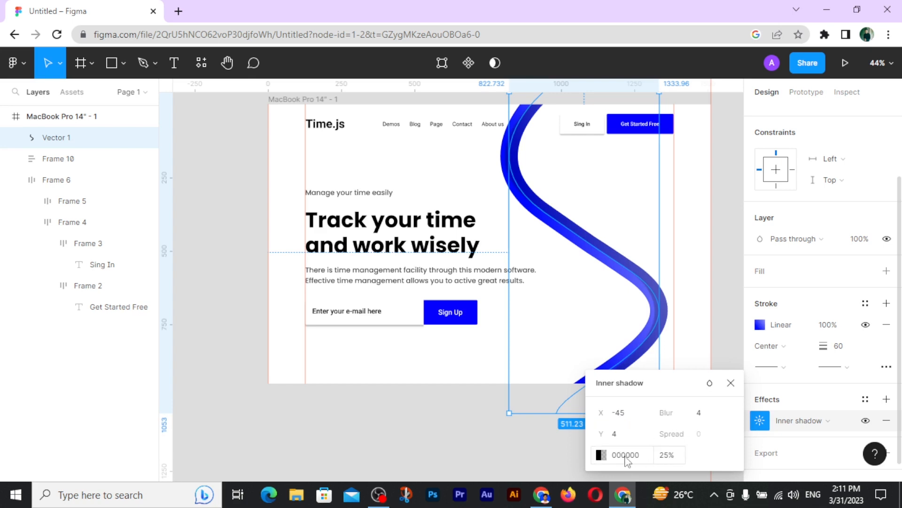
Set the inner shadow's color to light blue, about 9095FF at 100% opacity, and its blur to 82
click(598, 456)
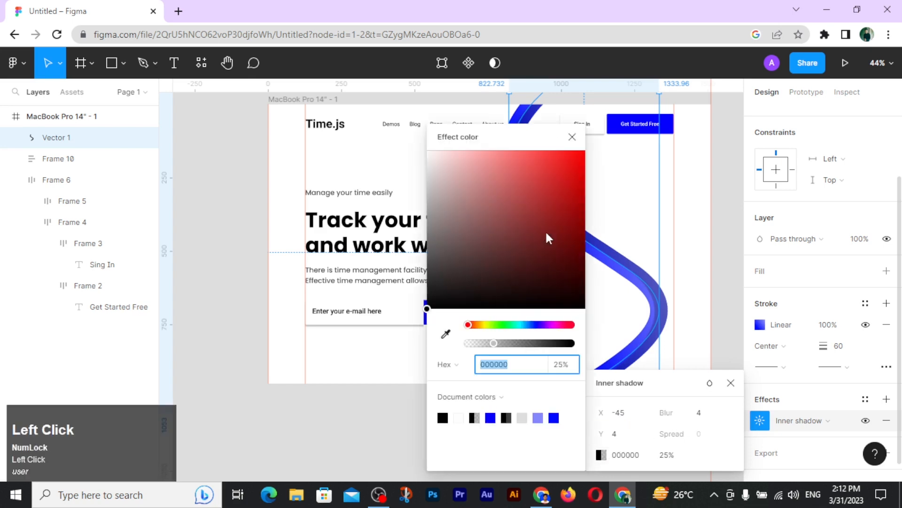
click(540, 417)
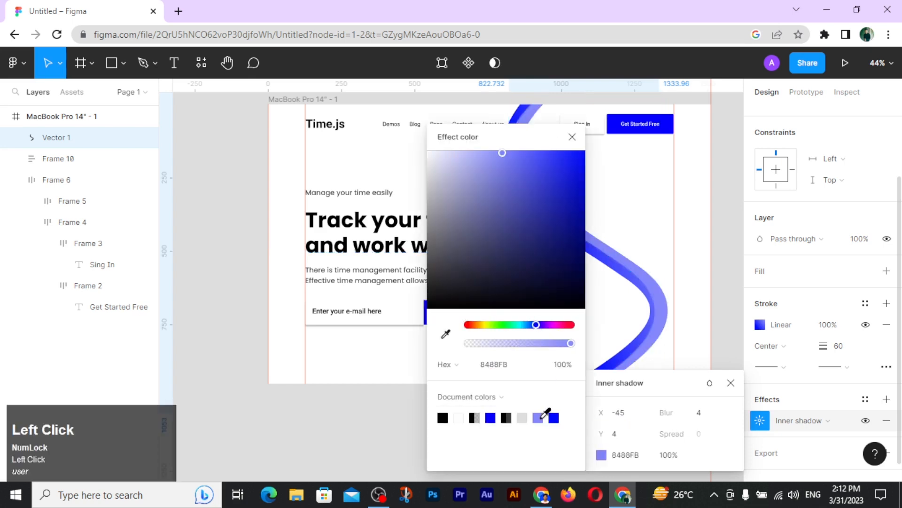
drag(502, 152, 495, 150)
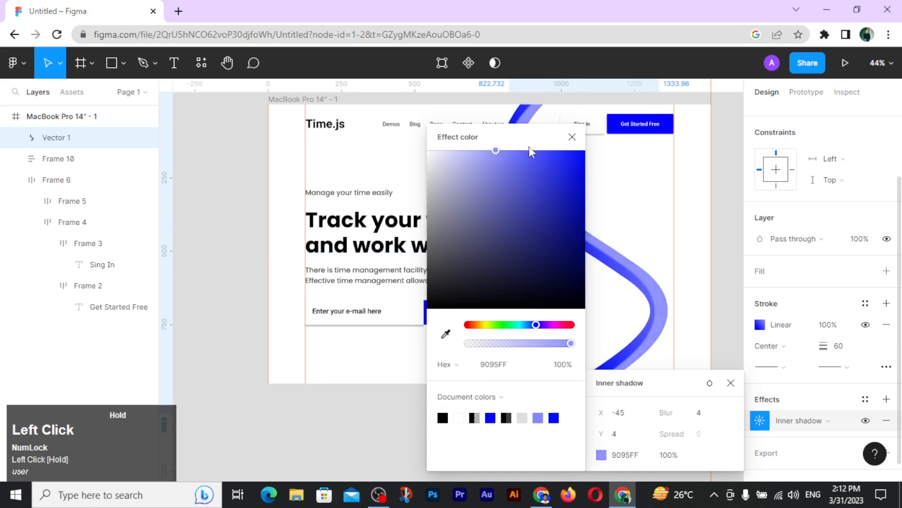
click(572, 137)
drag(666, 412, 898, 405)
drag(703, 410, 751, 410)
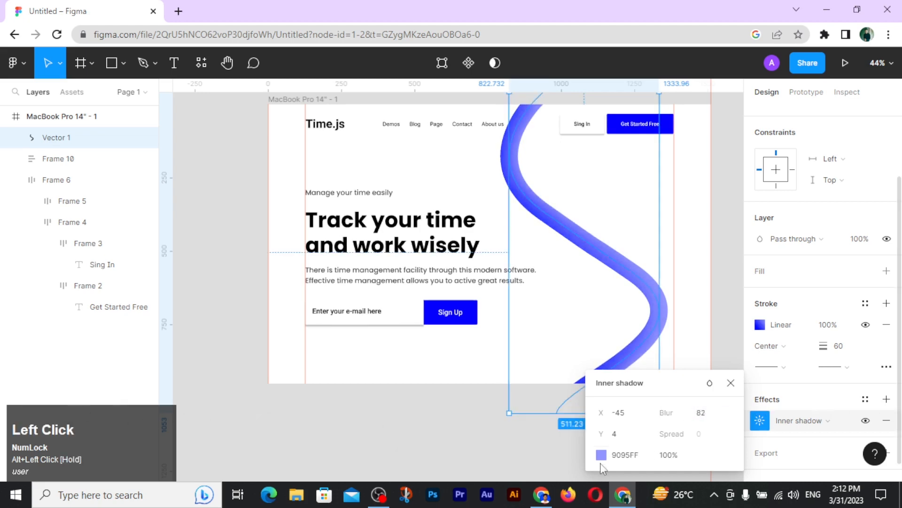
Change the S-curve's inner shadow color to a stronger blue, about 3139FF
click(602, 455)
drag(527, 161, 564, 148)
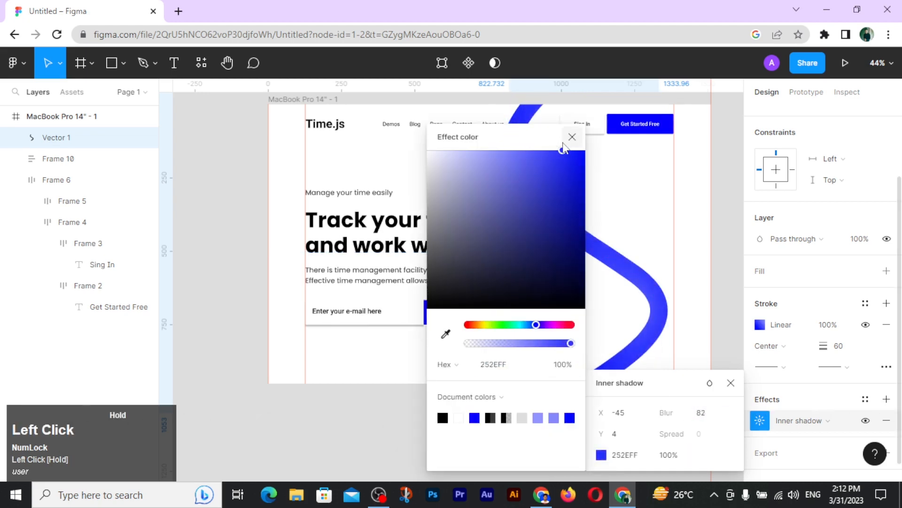
click(572, 137)
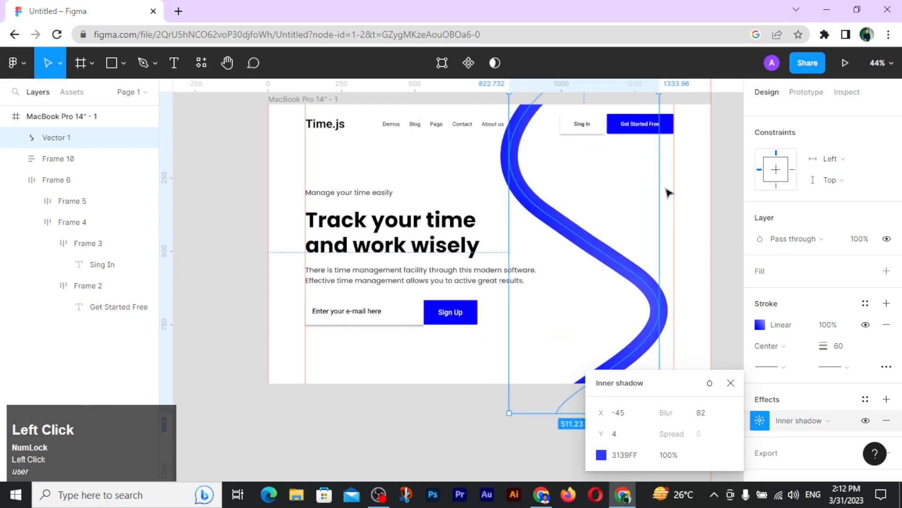
click(728, 221)
double_click(584, 245)
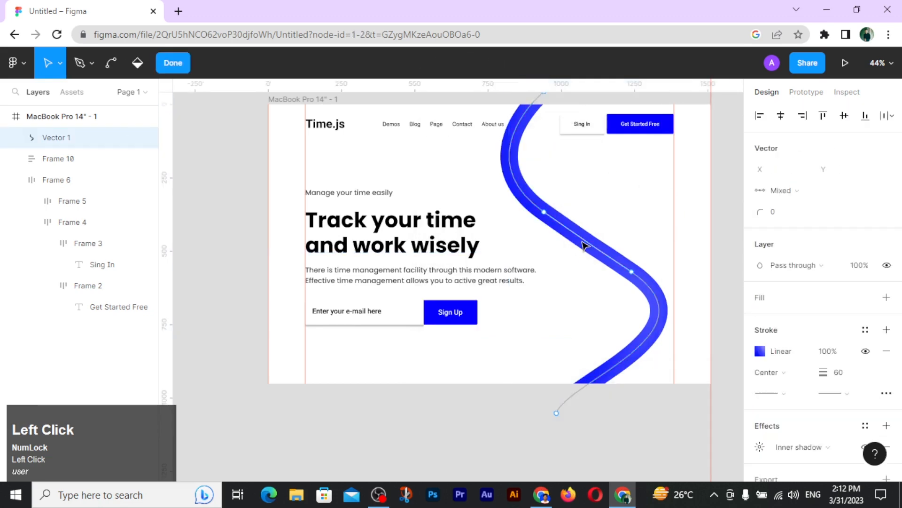
drag(575, 234, 573, 237)
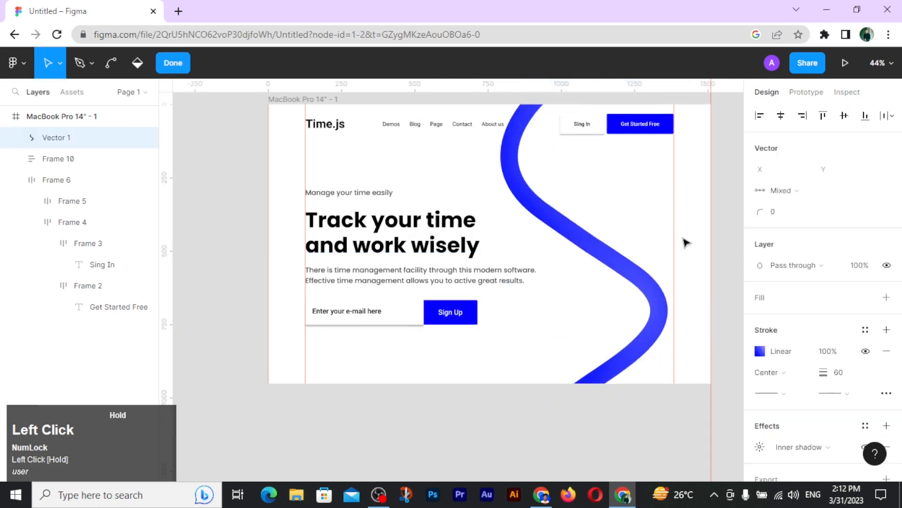
click(184, 61)
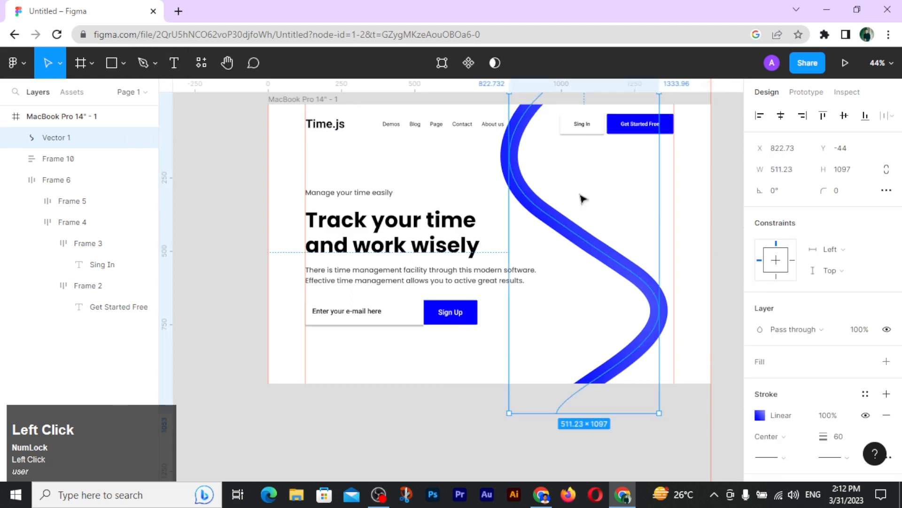
Set the S-curve's stroke weight to 80
drag(617, 214, 572, 209)
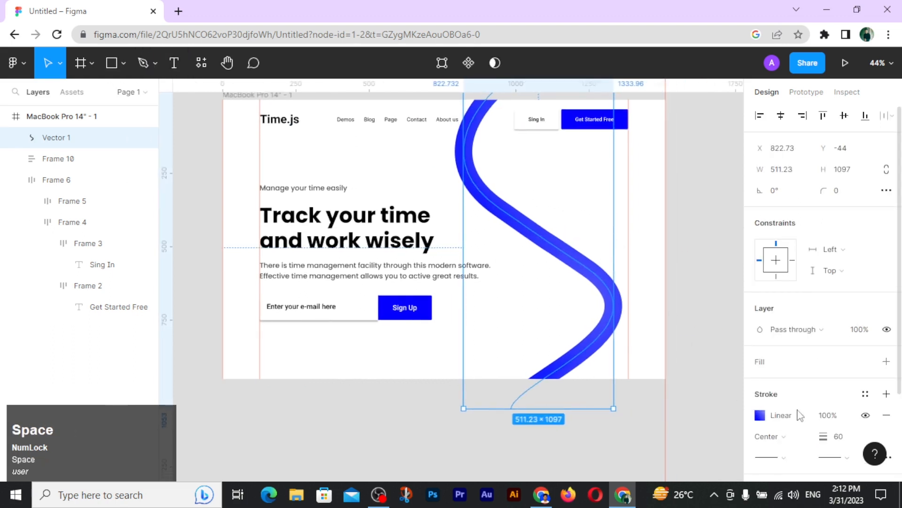
click(841, 440)
text(80)
key(Return)
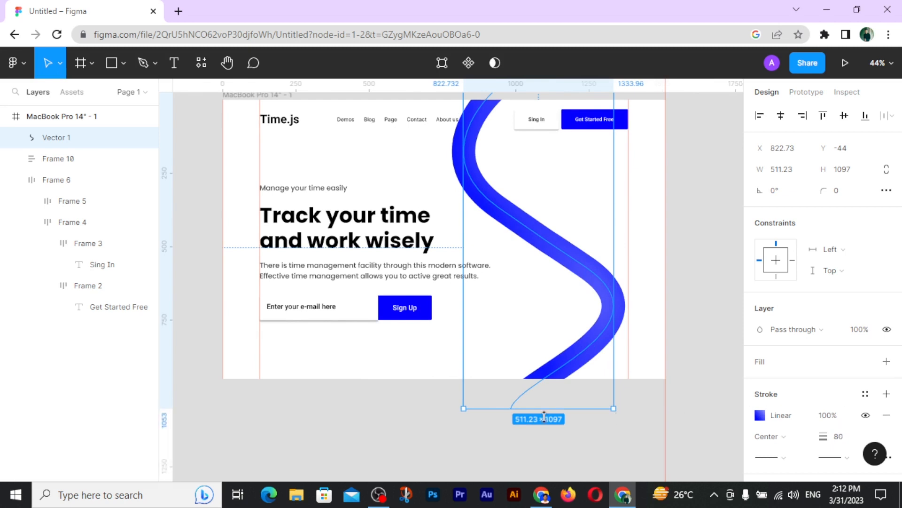
Move the S-curve's lower endpoint to about X 1074, Y 1150.5 below the frame and finish vector editing
double_click(601, 349)
drag(512, 415, 539, 442)
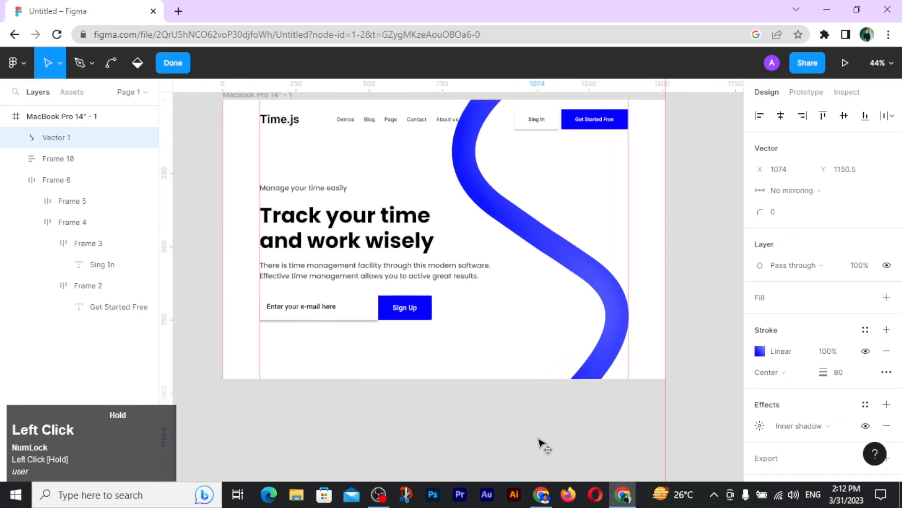
click(173, 63)
Extend the S-curve's upper endpoint farther up and left above the frame, and finish vector editing
drag(568, 262, 608, 256)
scroll(608, 256, up, 2)
double_click(512, 302)
drag(537, 222, 524, 213)
double_click(518, 292)
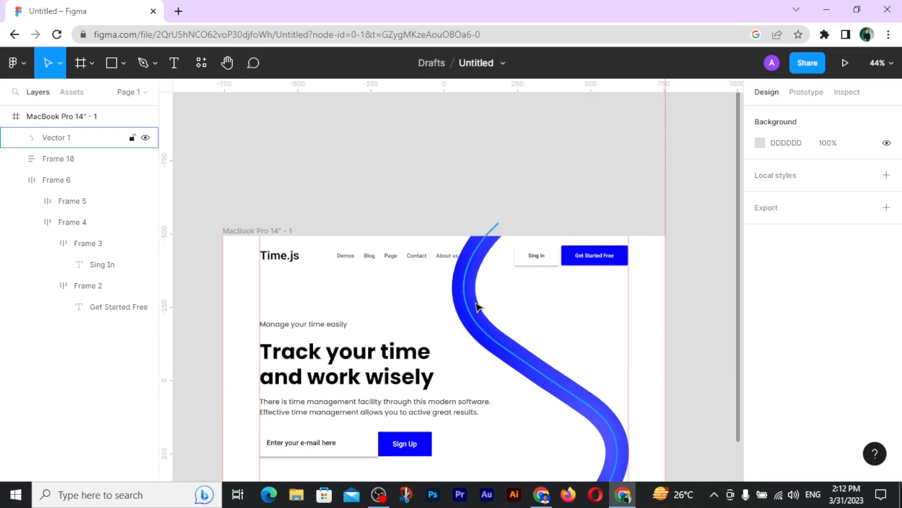
double_click(477, 305)
drag(497, 223, 484, 212)
scroll(518, 294, down, 2)
click(173, 59)
Duplicate the S-curve beside the original, placing the copy at about X 983, Y -92
mouse_move(572, 336)
mouse_down()
mouse_move(614, 342)
mouse_move(625, 329)
mouse_move(618, 335)
mouse_up()
click(689, 359)
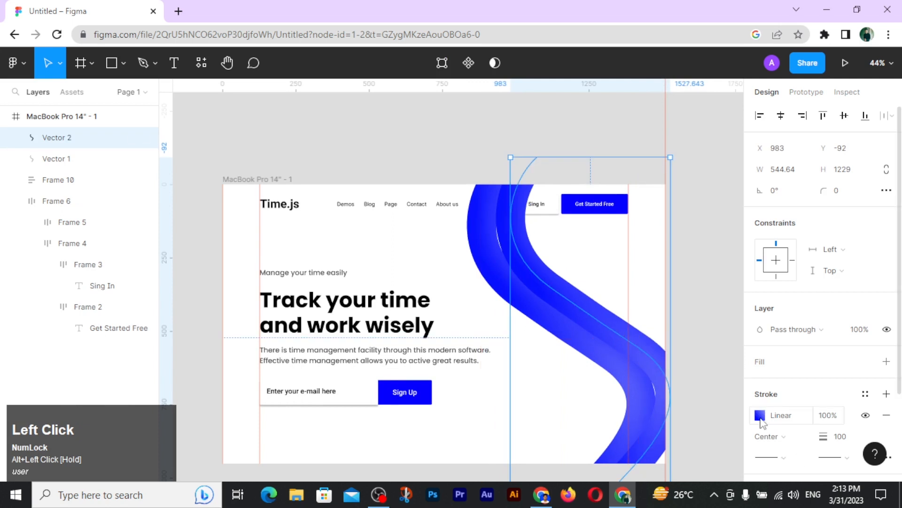
Recolor the copied curve's stroke gradient from bright yellow to light yellow, about FFF387
click(760, 415)
drag(697, 328, 644, 331)
click(728, 123)
click(644, 329)
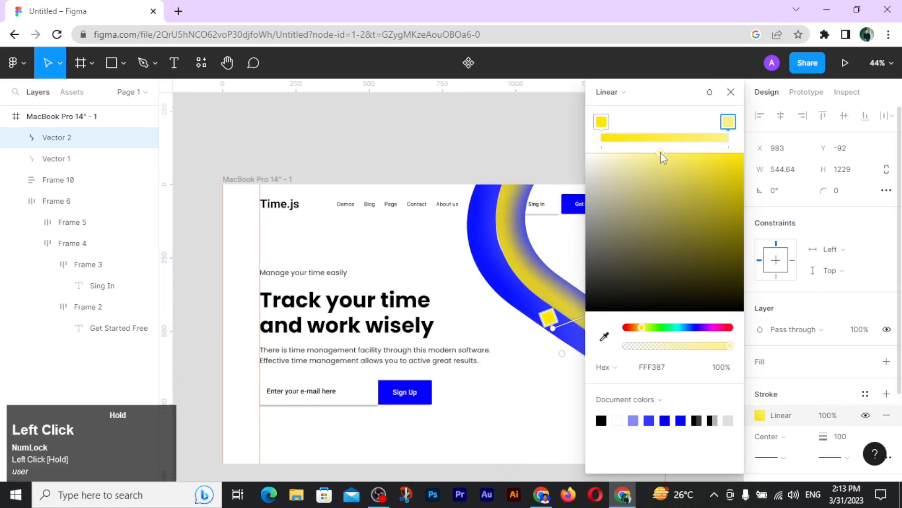
Change the yellow curve's inner shadow color to light orange, about FFD569
scroll(822, 329, down, 3)
click(760, 399)
click(601, 455)
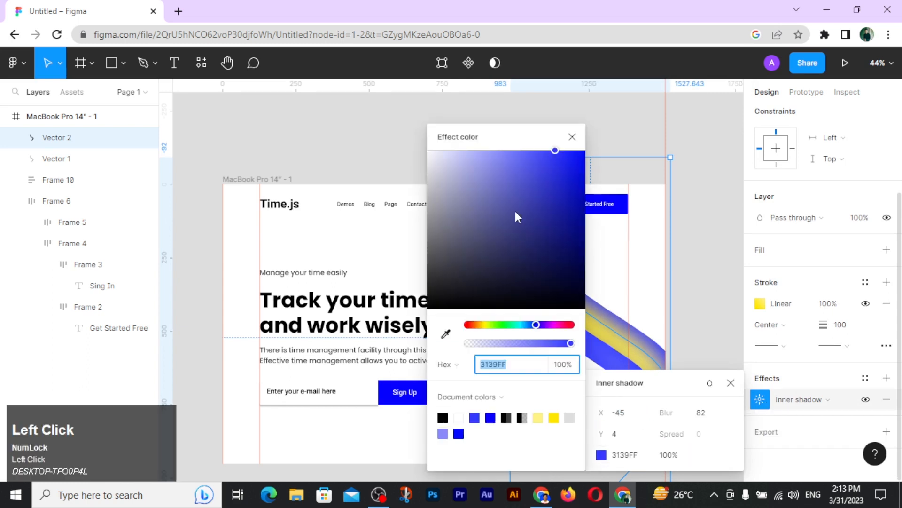
click(480, 324)
click(482, 149)
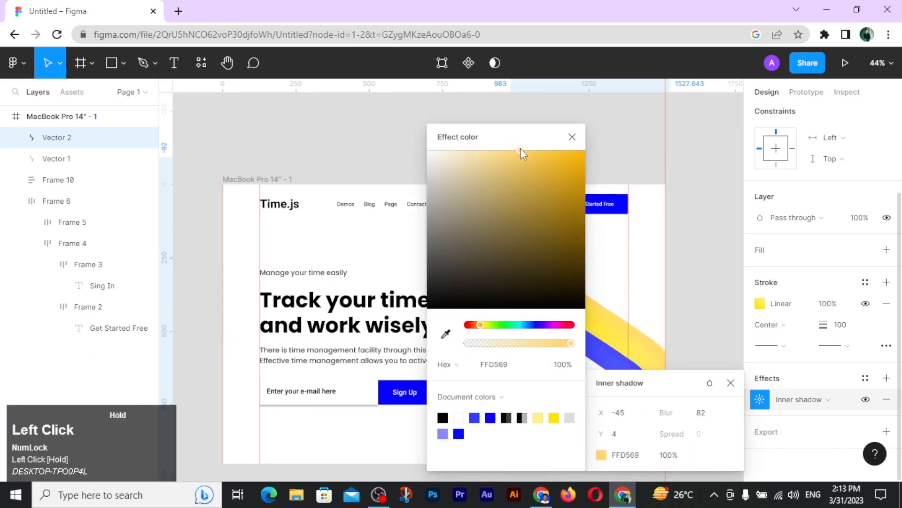
drag(526, 145, 521, 144)
click(572, 137)
Place the yellow curve behind the blue one in the layer order and nudge it slightly left
drag(74, 137, 75, 167)
key(Left)
key(Left)
click(709, 344)
Duplicate the yellow curve to about X 1072, Y -98 and place the copy behind the yellow one
click(548, 280)
alt+drag(548, 281, 574, 268)
drag(74, 159, 74, 188)
Recolor the third curve's stroke gradient from bright green to a lighter tint of the same green
click(760, 415)
click(658, 327)
click(683, 371)
key(ctrl+c)
click(725, 121)
click(675, 371)
key(ctrl+v)
drag(707, 153, 680, 151)
click(730, 92)
Change the green curve's inner shadow color to light green, about 81FF62
scroll(818, 386, down, 3)
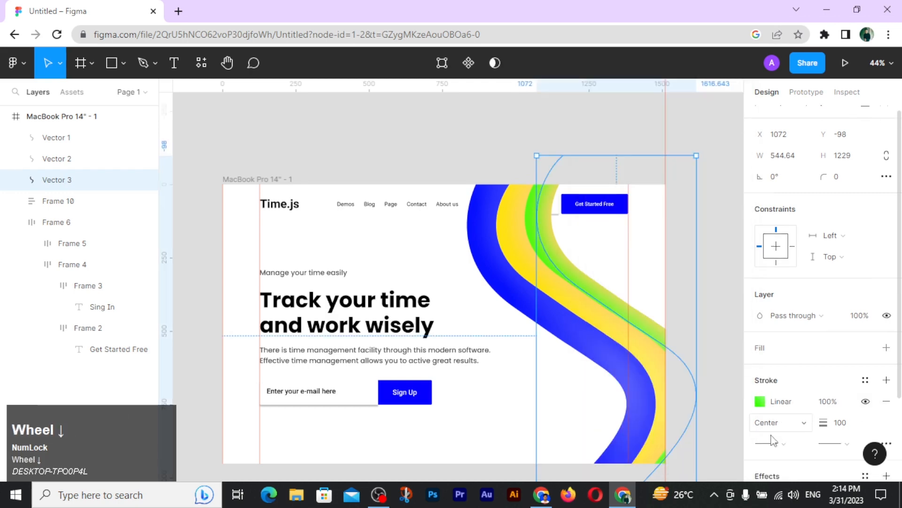
click(760, 399)
click(601, 454)
click(495, 365)
click(474, 433)
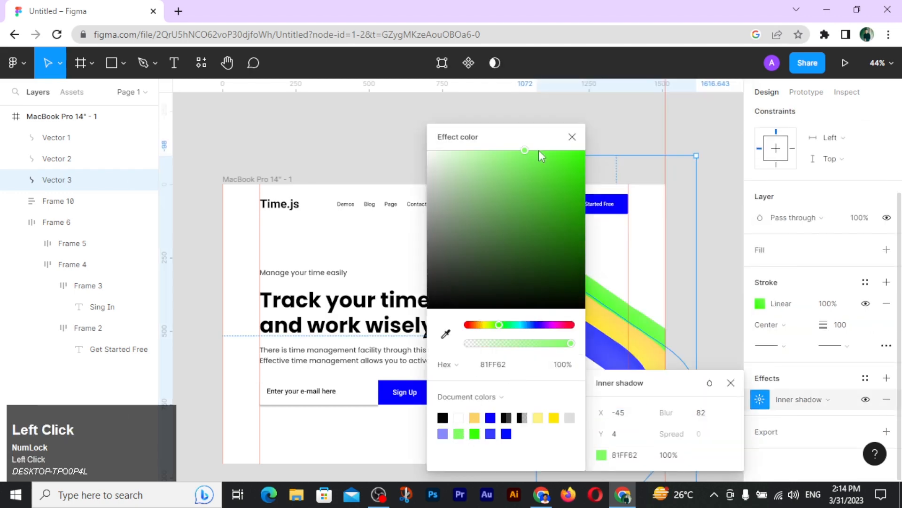
click(614, 121)
Move the three curves beneath the header and hero text frames in the layer order
scroll(602, 277, down, 1)
click(572, 260)
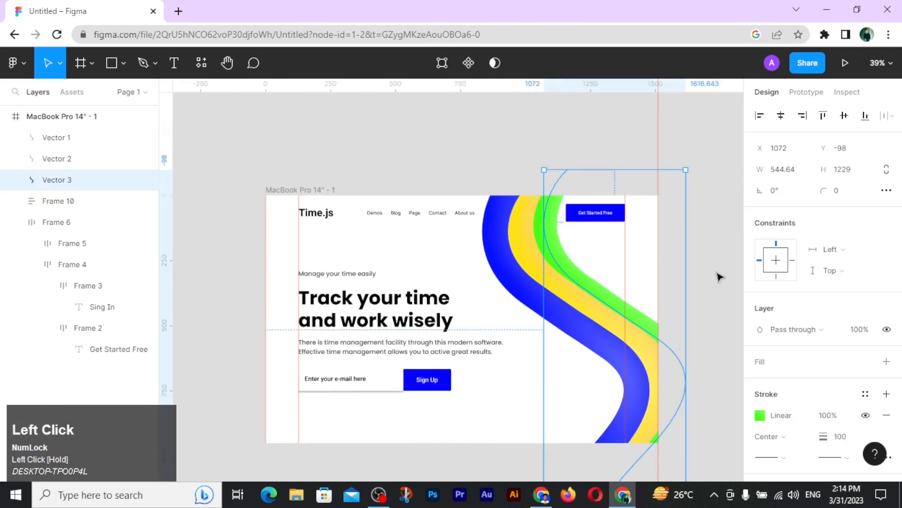
drag(719, 276, 640, 332)
drag(108, 159, 80, 357)
click(374, 105)
Distribute the three curves horizontally toward the frame's right side and adjust the spacing between them
drag(577, 347, 640, 319)
click(885, 121)
click(777, 186)
drag(778, 212, 805, 213)
Set the stroke weight of all three curves to 150
scroll(818, 340, down, 5)
click(841, 255)
text(120)
key(Return)
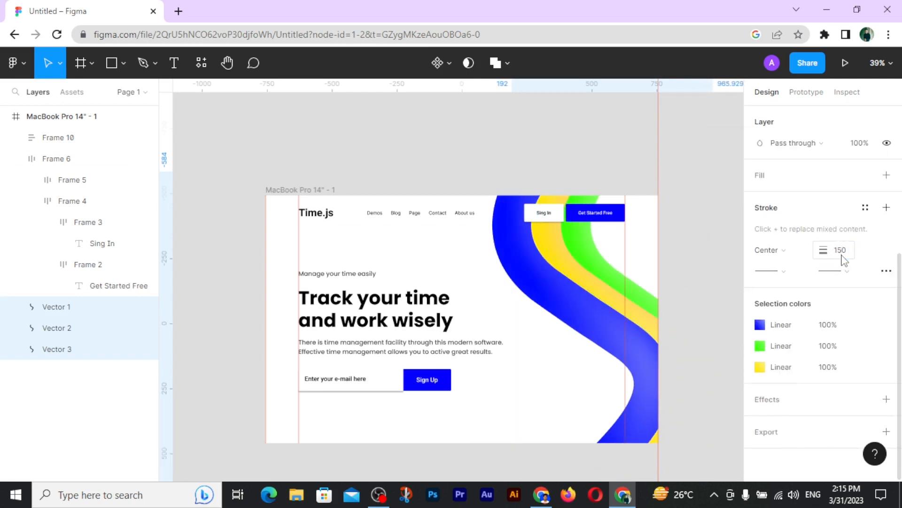
Tighten the horizontal spacing between the three curves and shift them back toward the frame's right edge
scroll(776, 221, up, 5)
drag(780, 211, 830, 206)
drag(625, 326, 549, 318)
key(ctrl+z)
scroll(831, 256, down, 3)
scroll(832, 256, up, 3)
drag(759, 212, 725, 221)
drag(577, 325, 620, 326)
click(621, 134)
scroll(621, 134, down, 1)
Center the hero text frame vertically in the page frame and nudge it down to Y 281
click(94, 137)
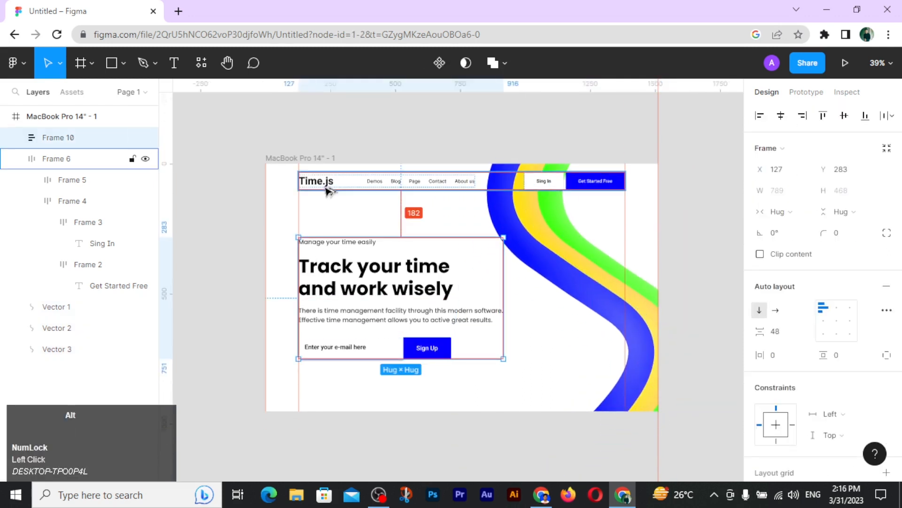
click(844, 116)
key(alt)
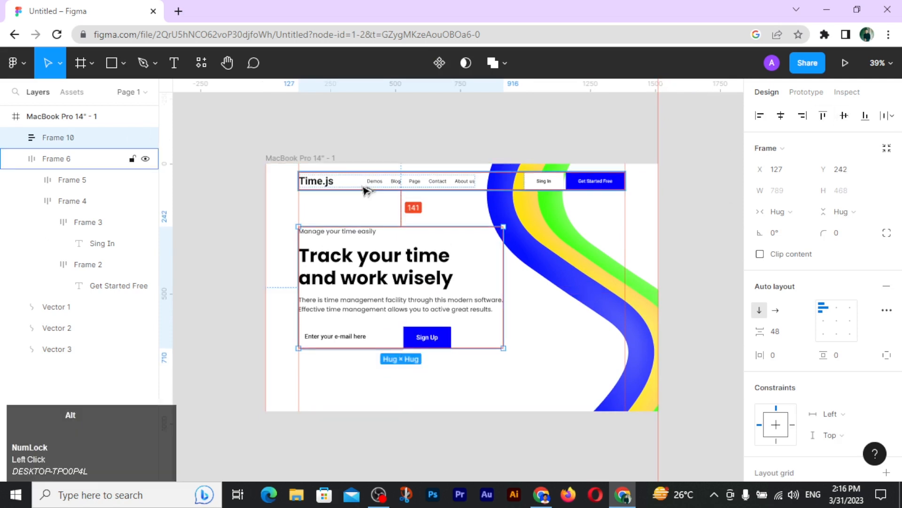
key(alt+Down)
key(alt+Down)
key(alt+Down)
key(alt+Down)
key(alt+Down)
key(alt+Down)
key(alt+Down)
key(alt+Down)
key(alt+Down)
key(alt+Down)
key(alt+Down)
key(alt+Down)
key(alt+Down)
key(alt+Down)
key(alt+Down)
key(alt+Down)
key(alt+Down)
key(alt+Down)
key(alt+Down)
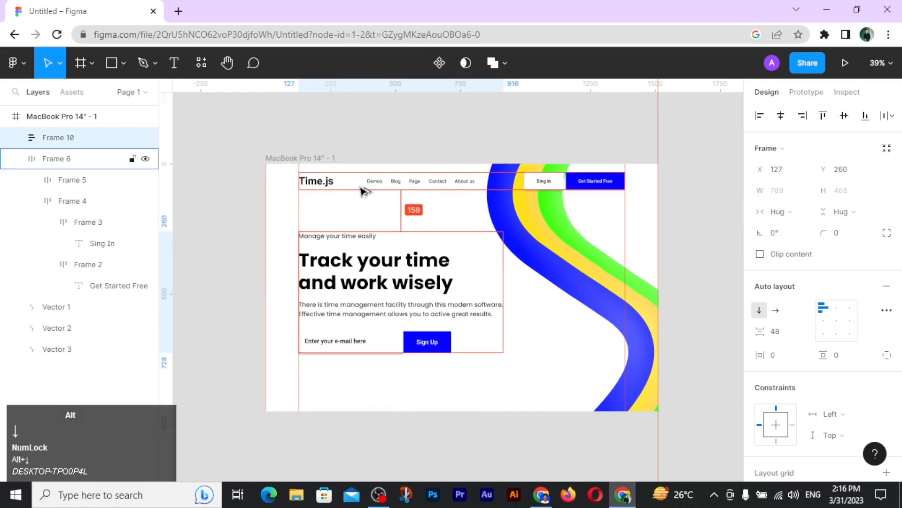
key(alt+Down)
key(alt+Down)
key(alt+Down)
key(alt+Down)
key(alt+Down)
key(alt+Down)
key(alt+Down)
key(alt+Down)
key(alt+Down)
key(alt+Down)
key(alt+Down)
key(alt+Down)
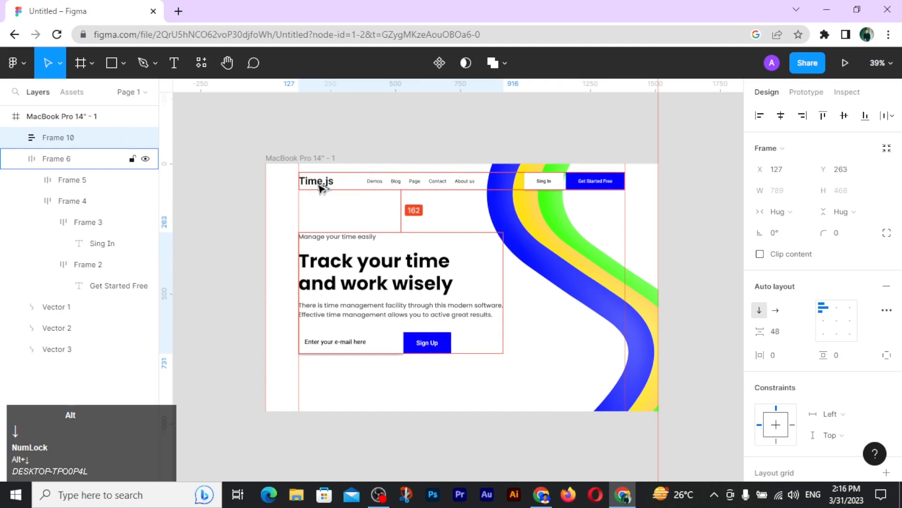
key(alt+Down)
key(alt+Down)
key(alt+Down)
key(alt+Down)
key(alt+Down)
key(alt+Down)
key(alt+Down)
key(alt+Down)
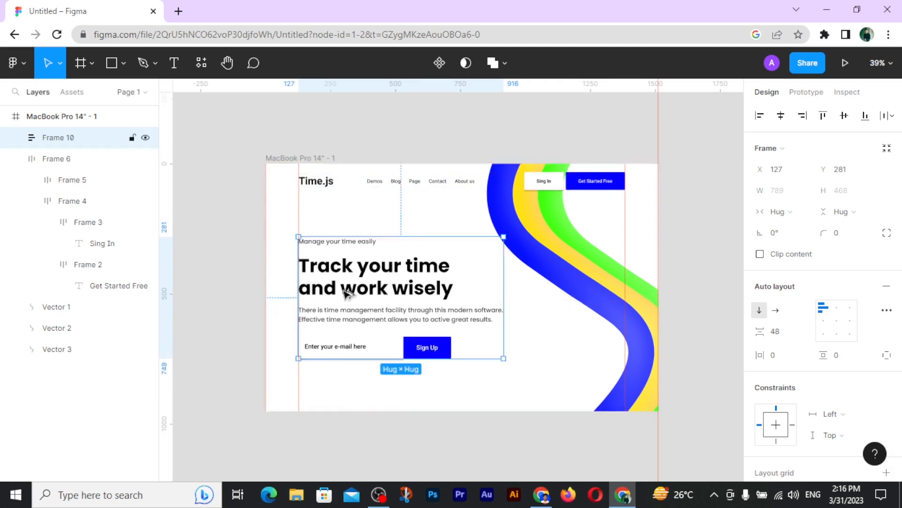
Deselect the hero text and hide the rulers and guides on the canvas
click(365, 117)
scroll(407, 232, up, 1)
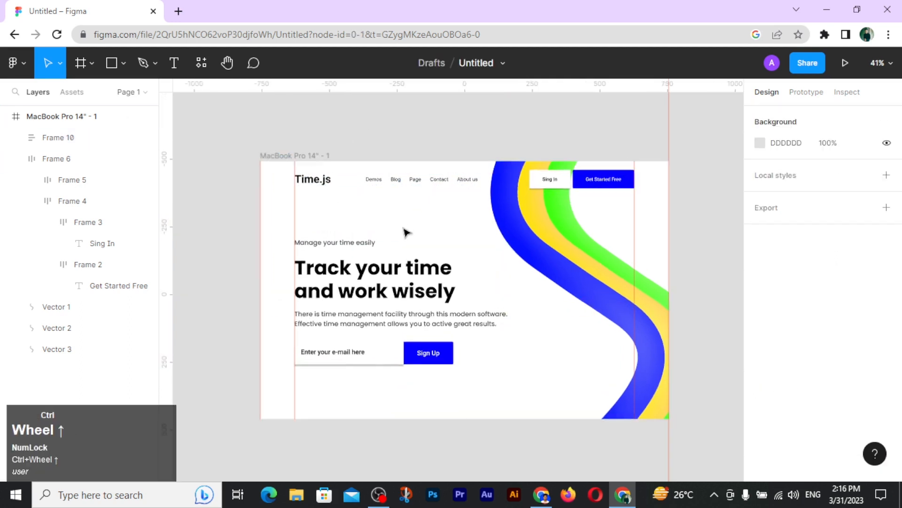
key(shift+r)
scroll(293, 141, down, 1)
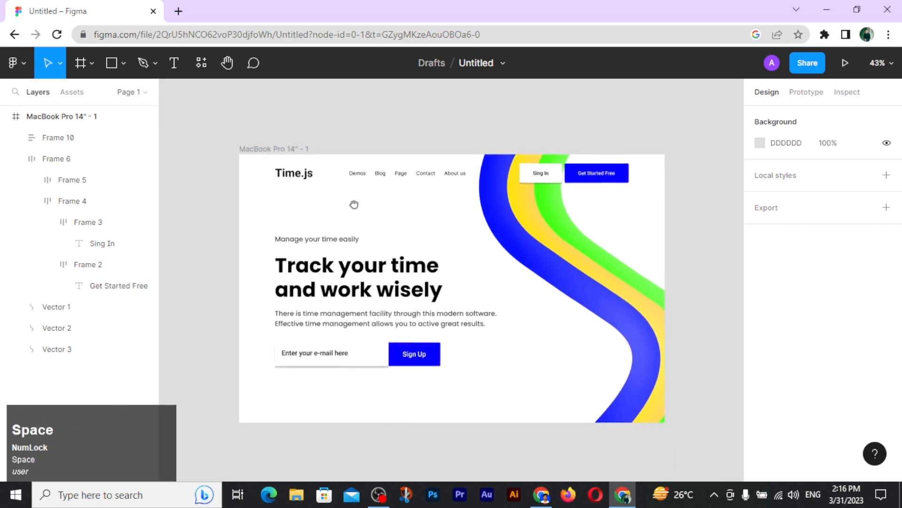
click(358, 153)
Preview the page design as a prototype and return to the design file
click(845, 63)
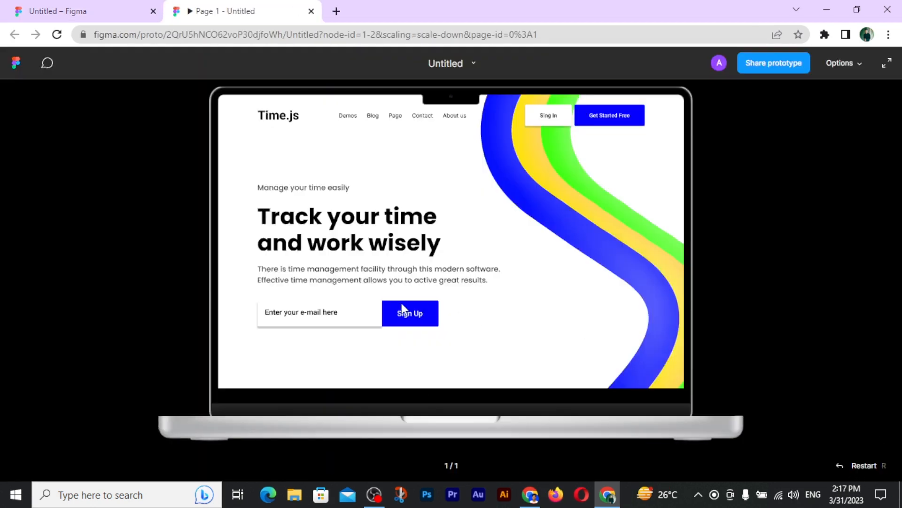
click(103, 8)
click(343, 396)
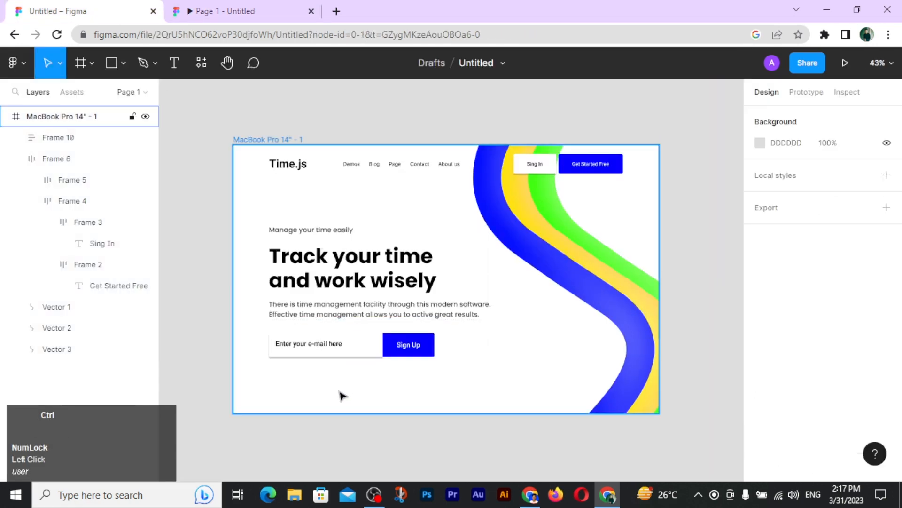
Position the tick icon beneath the e-mail field at X 127, Y 741, unlock its proportions and resize it to 24 by 18
scroll(343, 395, up, 3)
click(318, 231)
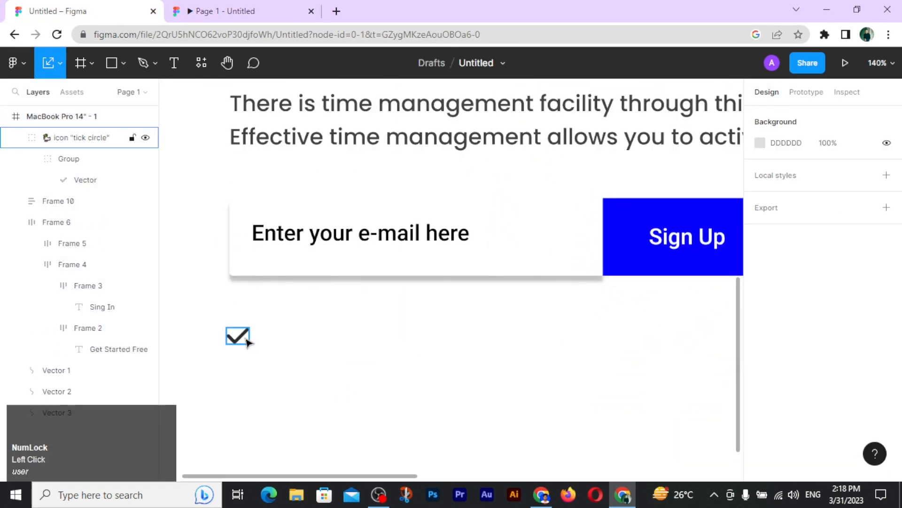
click(245, 338)
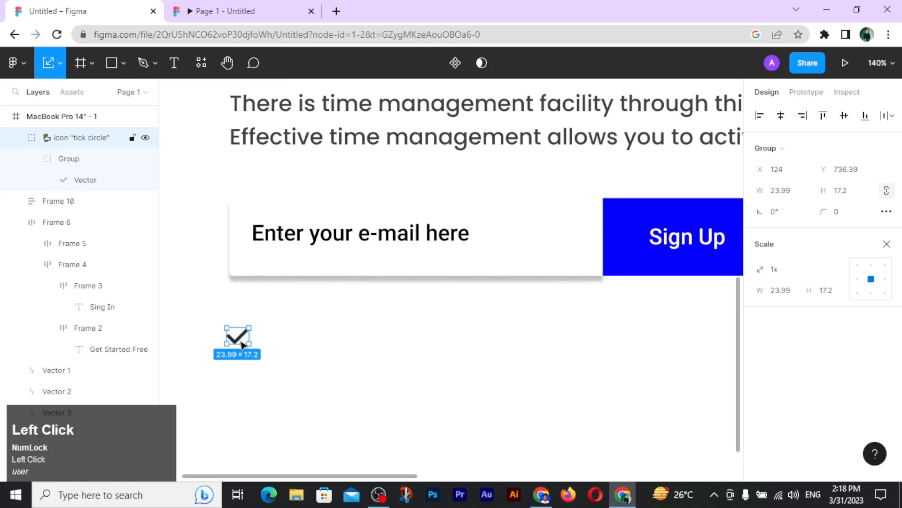
drag(242, 342, 245, 345)
click(884, 192)
click(848, 198)
text(18)
click(775, 197)
text(24)
key(Return)
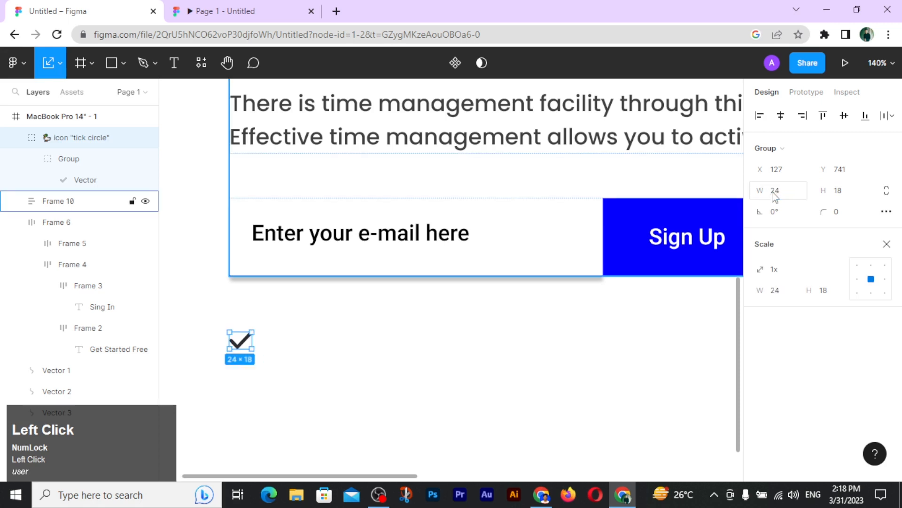
Add the text "No credit card requiremtnt" and place it beside the tick icon
click(402, 349)
key(t)
click(277, 340)
text(No Card)
key(BackSpace)
key(BackSpace)
key(BackSpace)
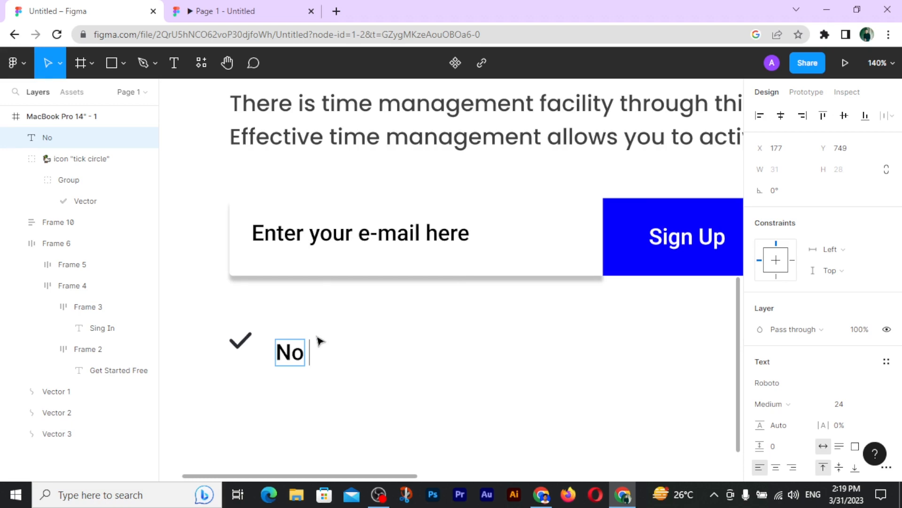
text(credit card requiremtnt)
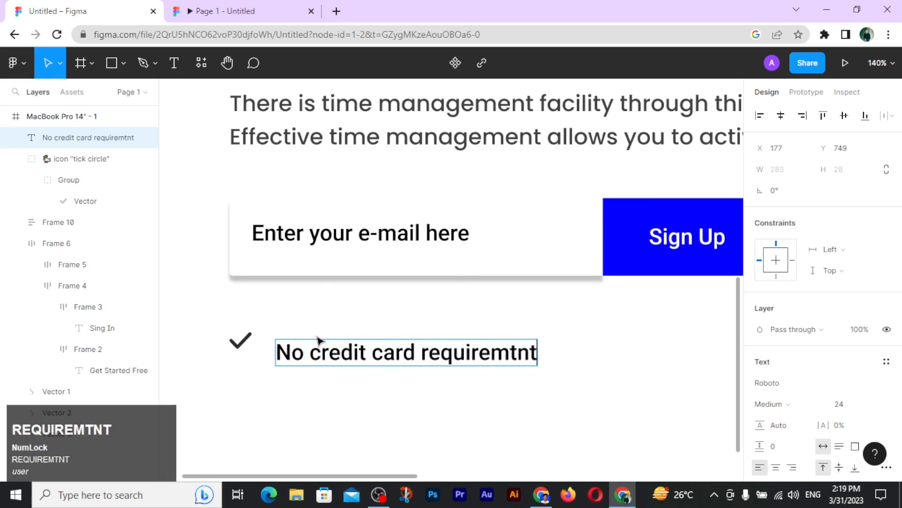
click(318, 340)
drag(318, 339, 323, 333)
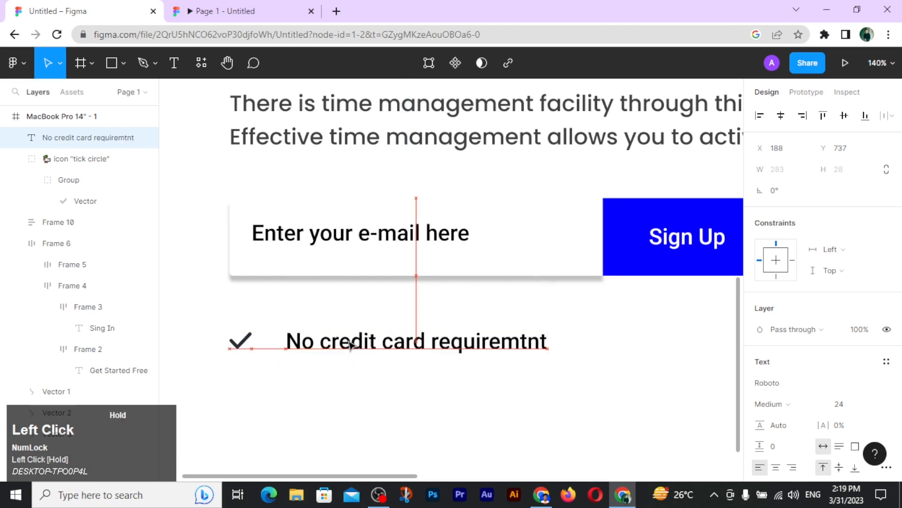
Set the font weight of the two-line hero description beginning "There is time management" to Regular
click(241, 347)
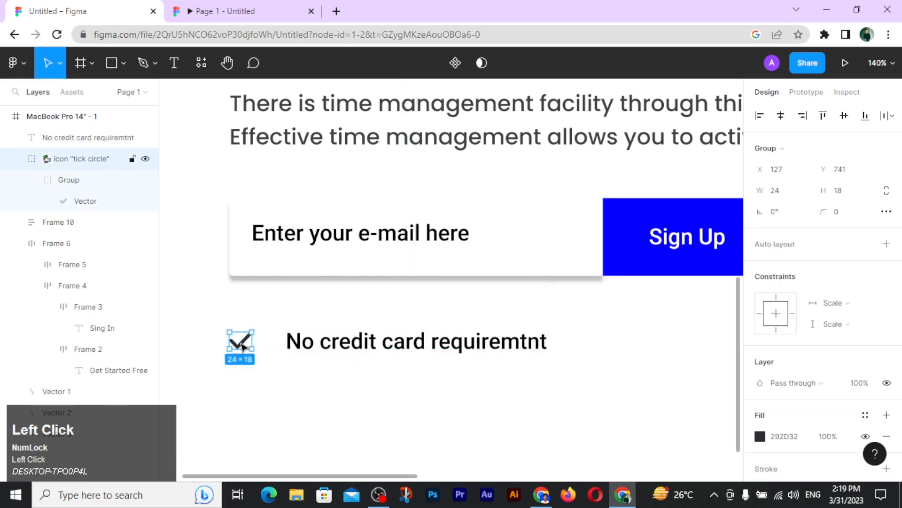
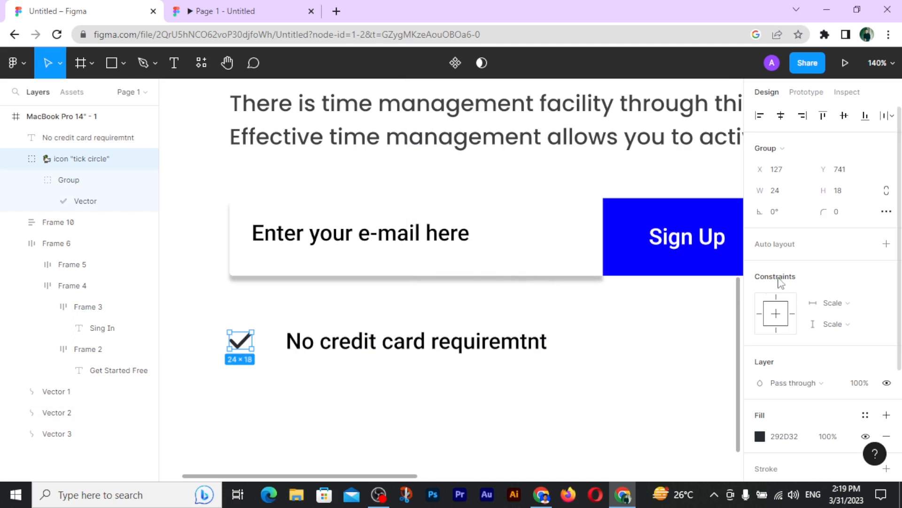
scroll(782, 283, down, 3)
scroll(773, 307, up, 3)
click(460, 139)
click(460, 134)
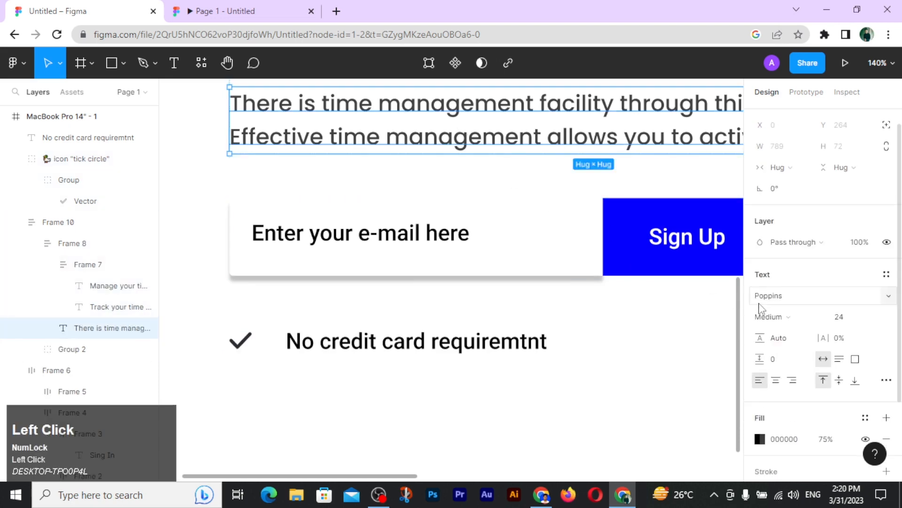
click(766, 316)
click(776, 227)
scroll(512, 228, up, 5)
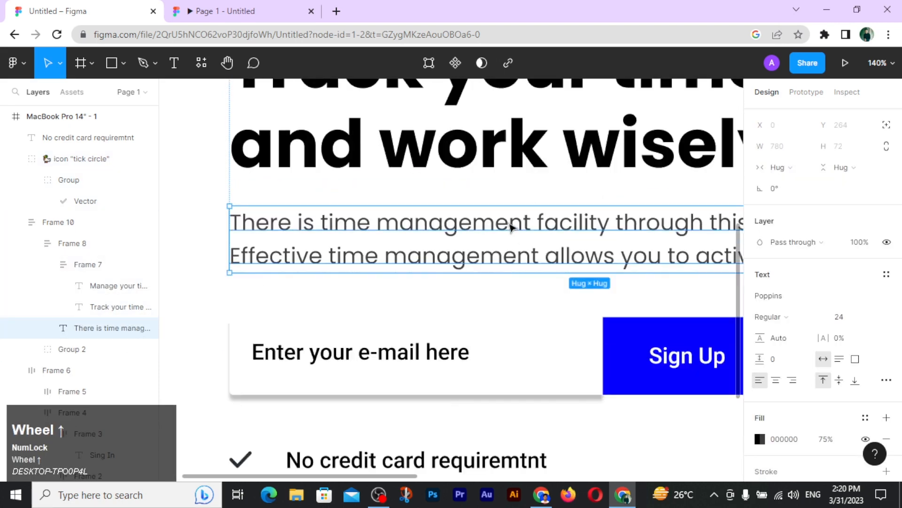
Set the font weight of the "Manage your time easily" tagline to Regular
click(433, 188)
click(433, 188)
click(771, 316)
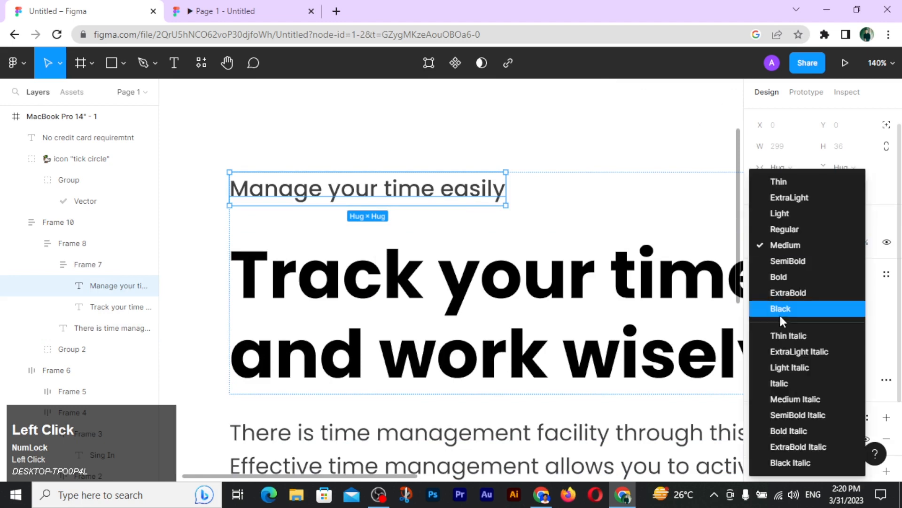
click(776, 227)
Set the font weight of the credit card text beside the tick icon to Regular
scroll(531, 277, down, 2)
scroll(530, 278, down, 5)
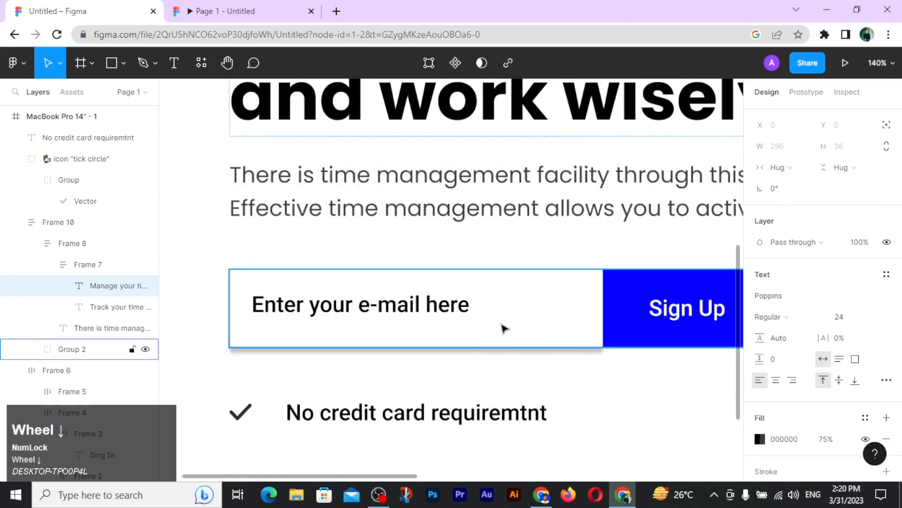
click(444, 414)
click(775, 382)
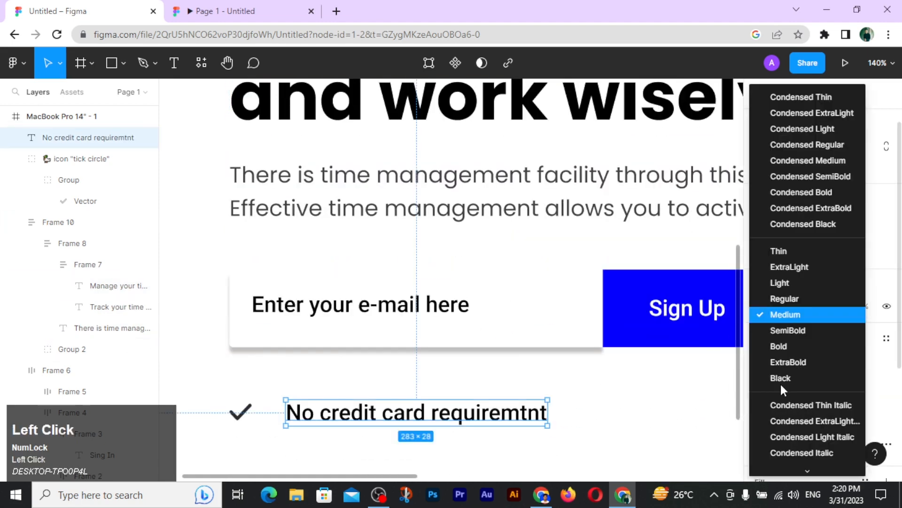
click(794, 300)
Align the vertical centers of the tick icon and the credit card text and set their horizontal spacing to 24
click(248, 407)
shift+click(288, 420)
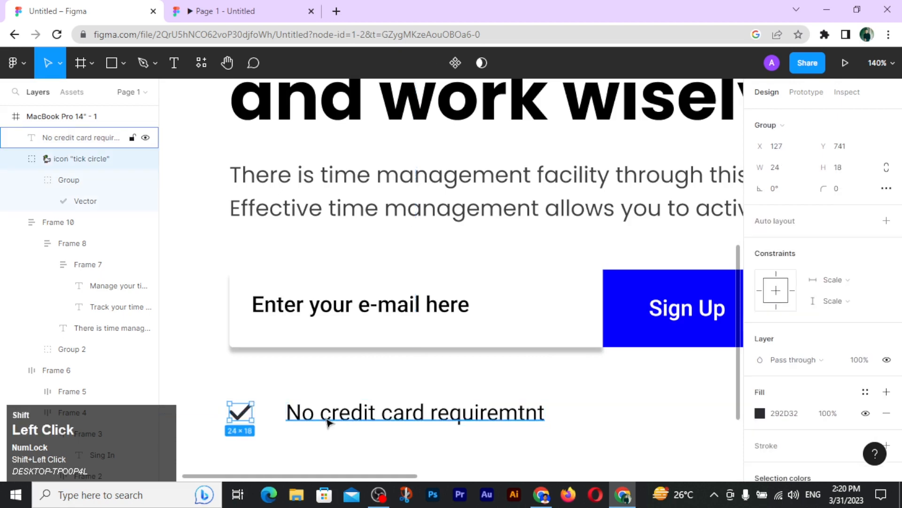
scroll(788, 202, up, 2)
click(844, 116)
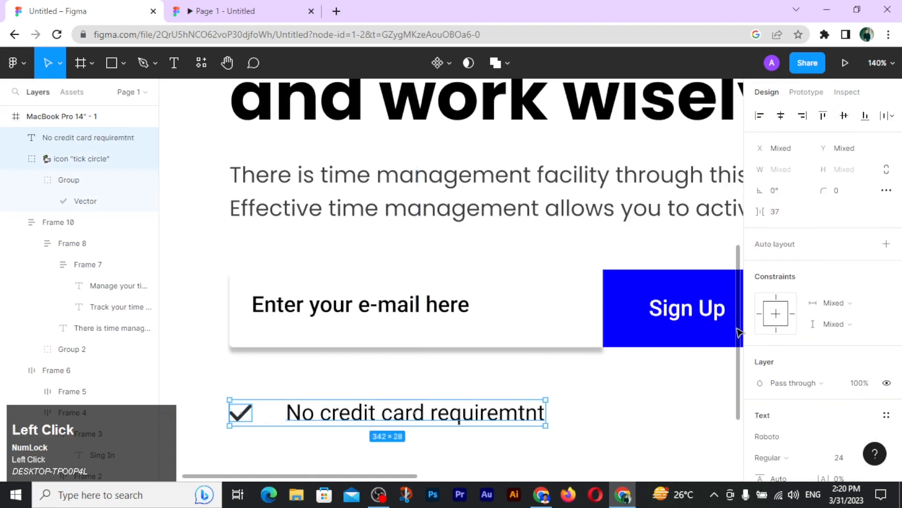
text(32)
key(Return)
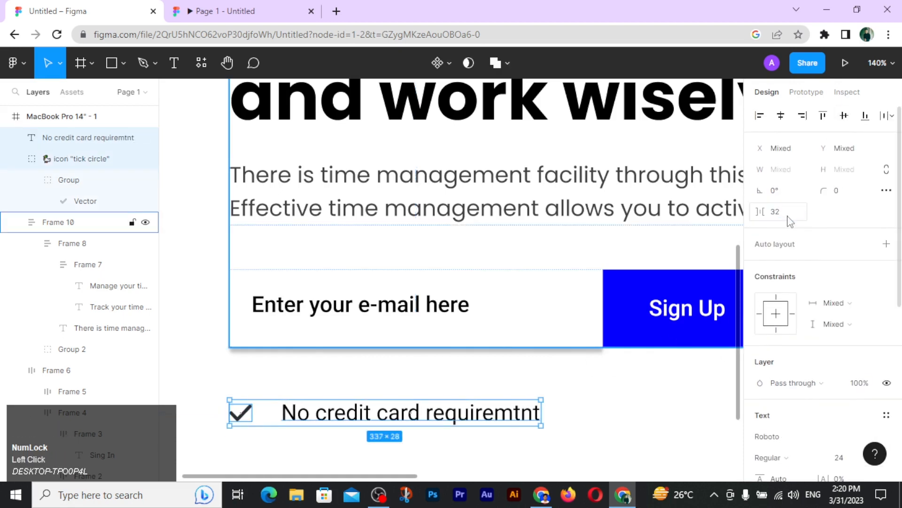
text(24)
key(Return)
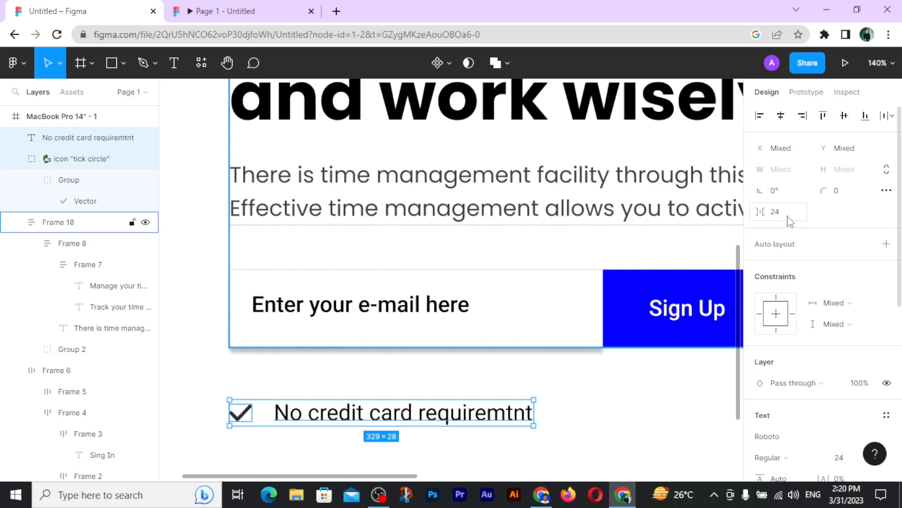
click(611, 423)
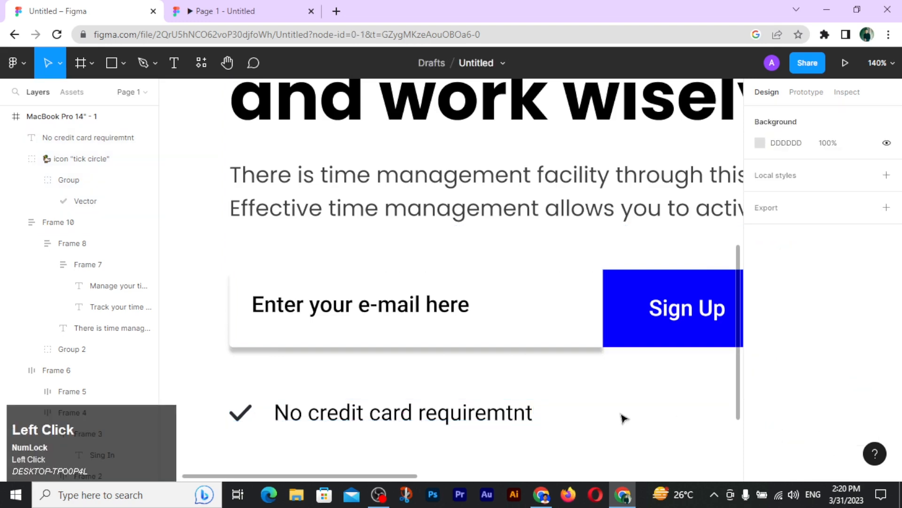
Enlarge the tick icon to 32 by 24 with locked proportions, and re-center it with the credit card text at a spacing of 24
click(241, 420)
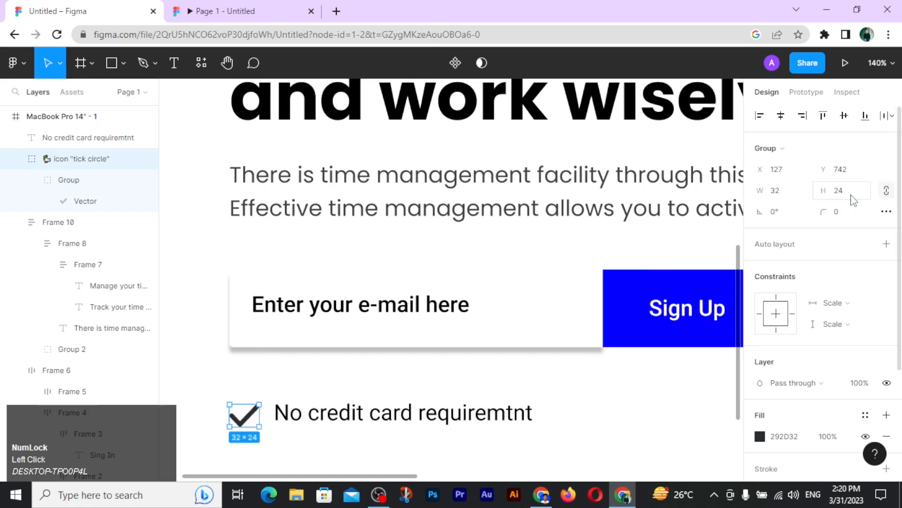
click(252, 447)
drag(344, 409, 345, 408)
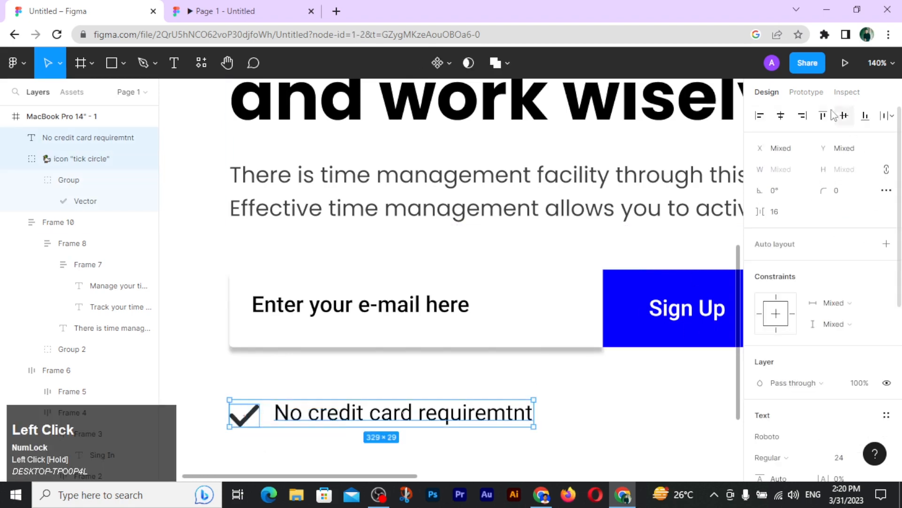
click(845, 116)
click(805, 217)
text(24)
key(Return)
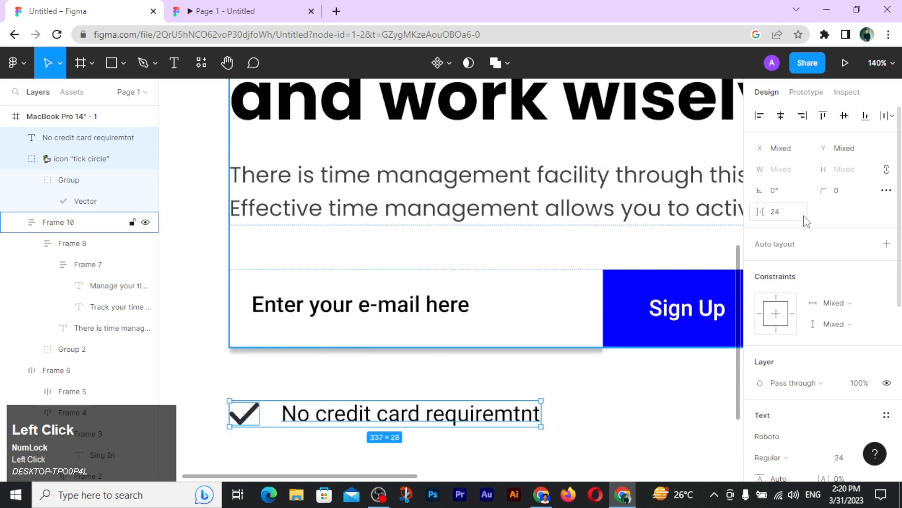
Correct the misspelled last word so the text reads "No credit card requirement"
double_click(377, 418)
right_click(528, 415)
double_click(472, 414)
right_click(473, 414)
click(473, 413)
right_click(472, 414)
click(508, 344)
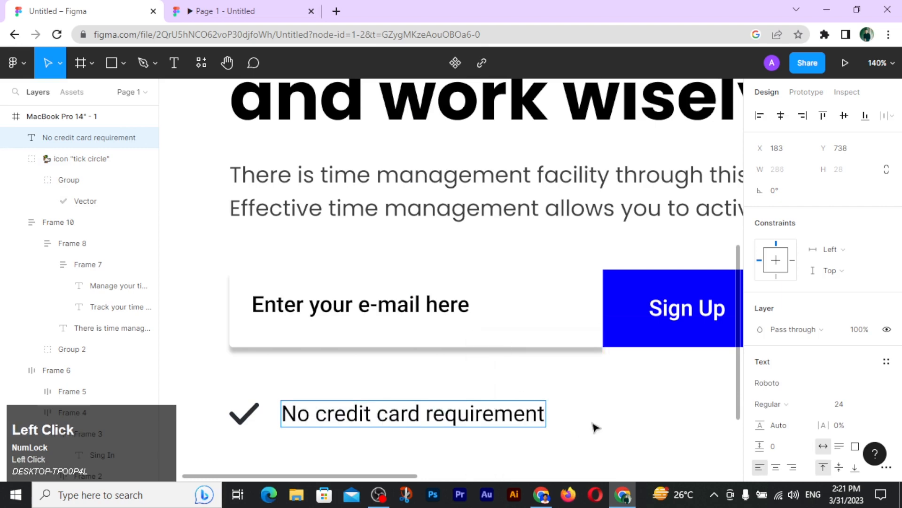
Set the fill opacity of the "No credit card requirement" text to 75%
scroll(842, 396, down, 3)
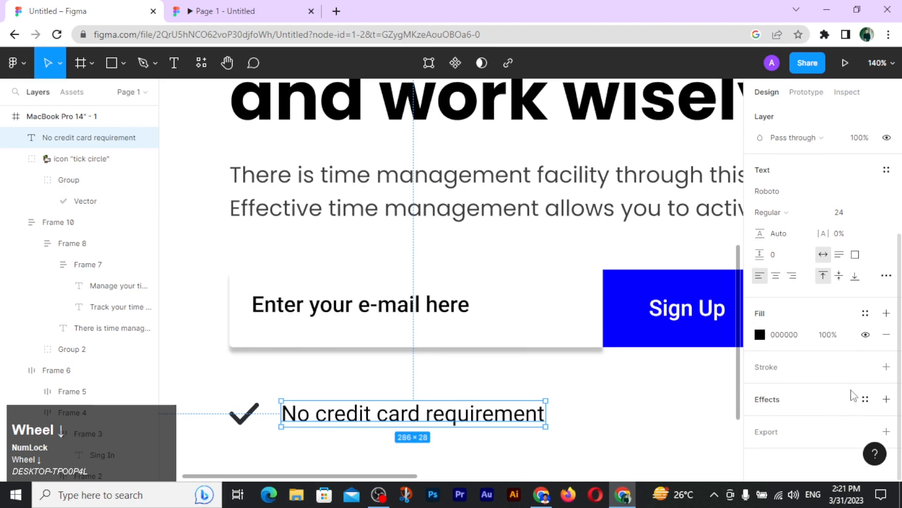
click(828, 334)
text(65)
key(Return)
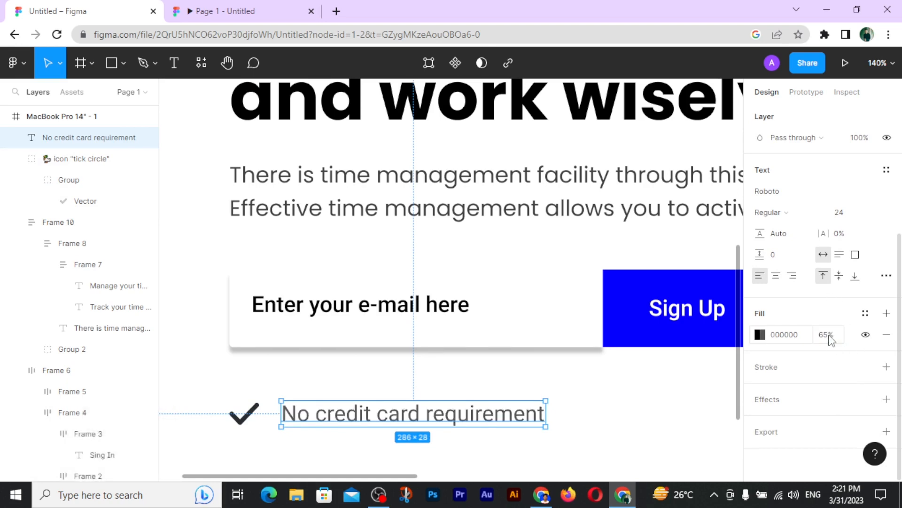
text(75)
key(Return)
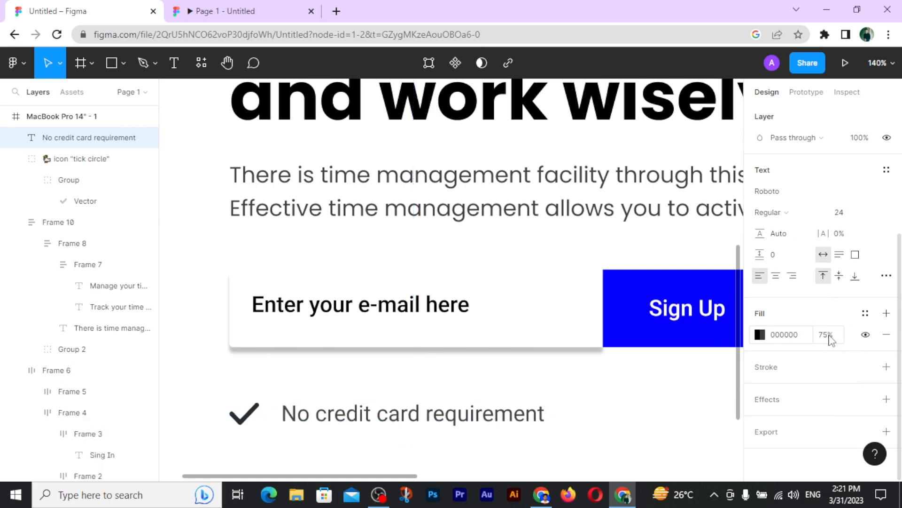
click(634, 433)
Recolour the tick icon beside the credit card text to black 000000 and set its fill opacity to 75%
click(243, 422)
scroll(795, 353, down, 3)
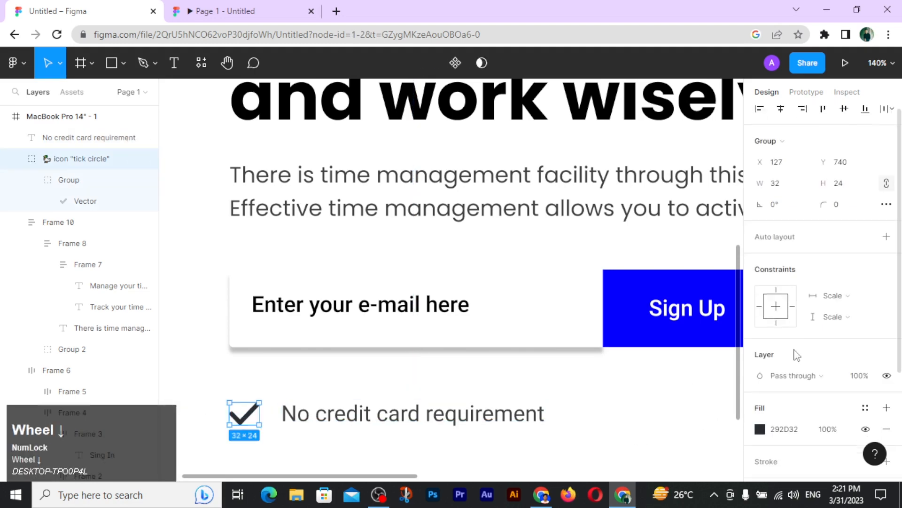
click(760, 281)
drag(583, 294, 575, 282)
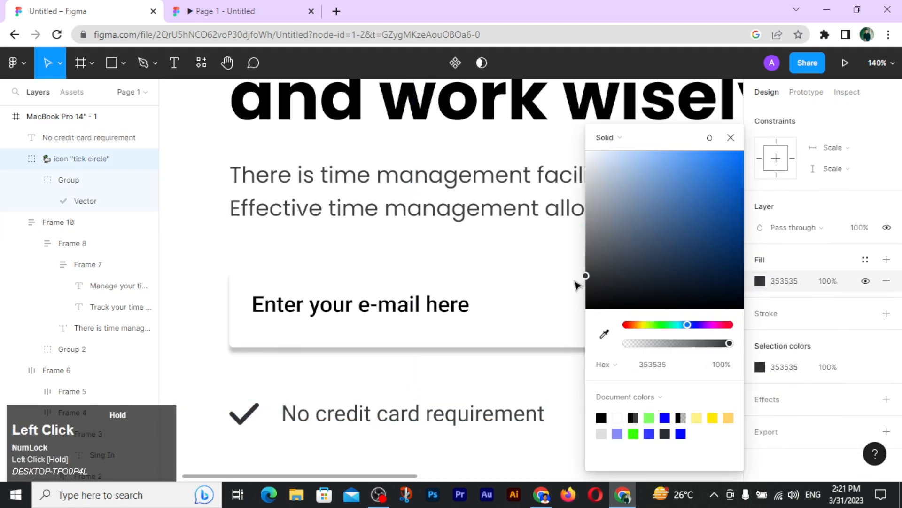
click(488, 394)
drag(248, 431, 329, 420)
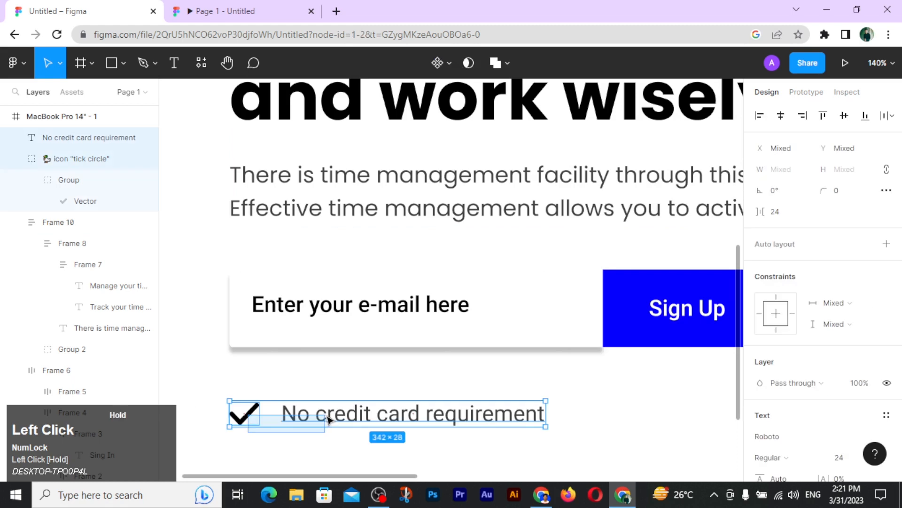
scroll(807, 416, down, 5)
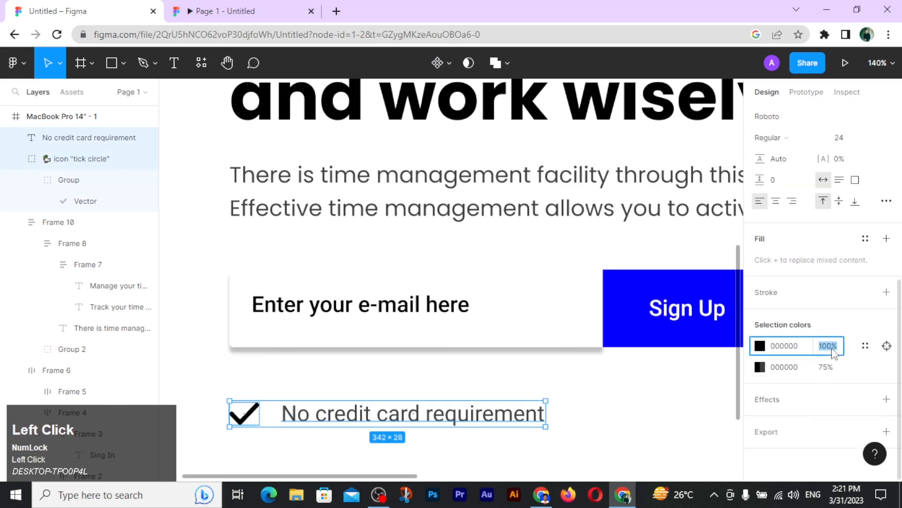
key(Return)
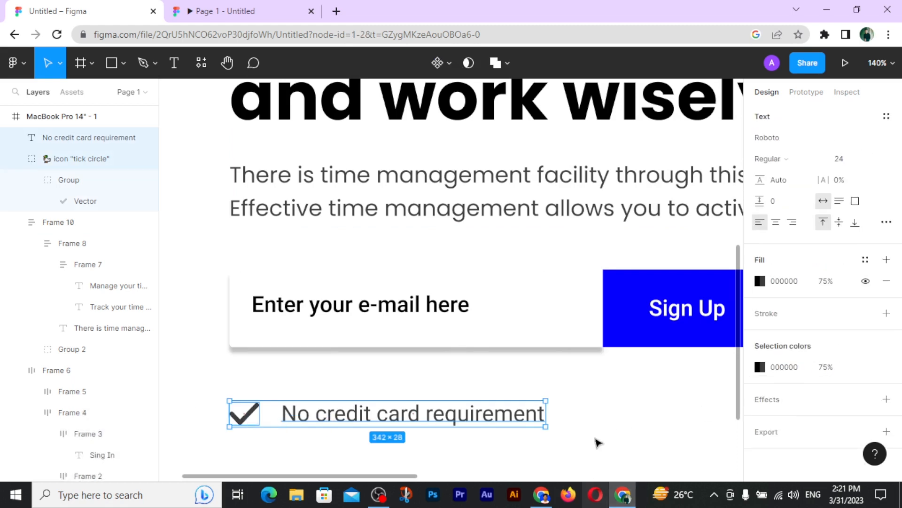
Wrap the tick icon and credit card text in auto layout, duplicate the row beside it, and change the copy's text to "14 days free use"
key(shift+a)
drag(491, 418, 677, 413)
double_click(633, 414)
text(14 days fr)
key(BackSpace)
key(BackSpace)
text(F)
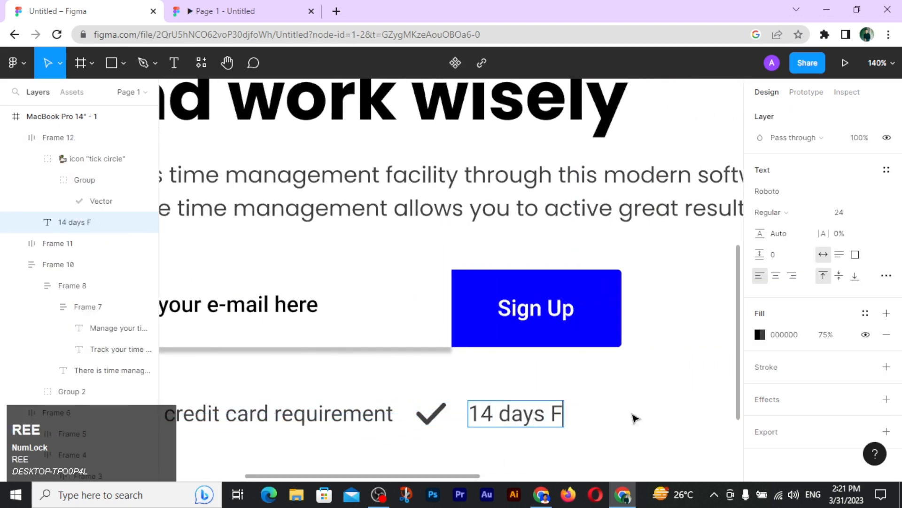
click(418, 444)
Combine the two tick-marked rows in one horizontal auto layout and widen the gap between them
click(428, 416)
shift+click(383, 417)
key(shift+a)
drag(403, 414, 416, 413)
click(784, 333)
Combine the tick-marked rows and the hero block in a vertical auto layout with a spacing of 48
shift+click(500, 346)
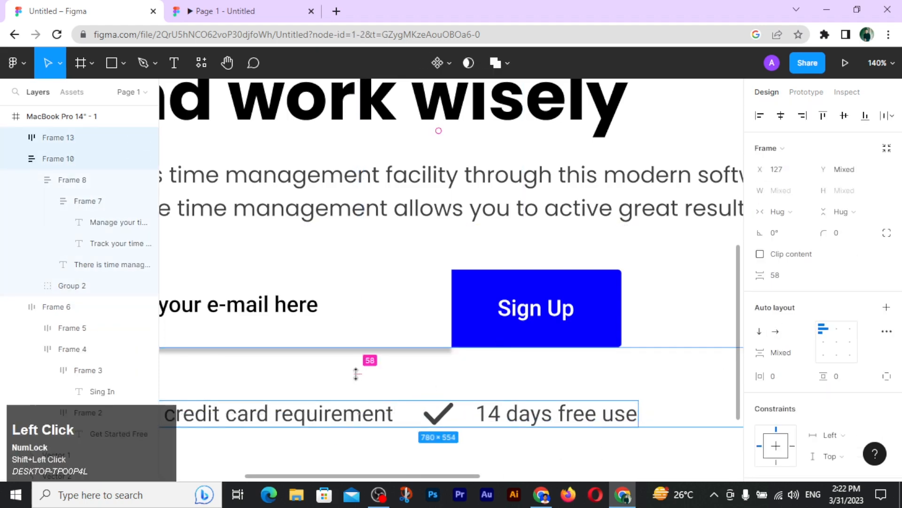
key(shift+a)
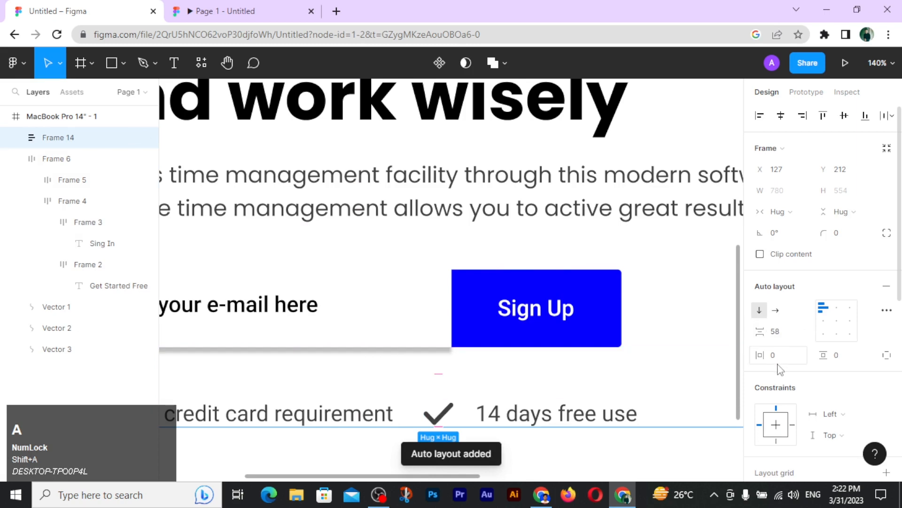
click(783, 335)
text(48)
key(Return)
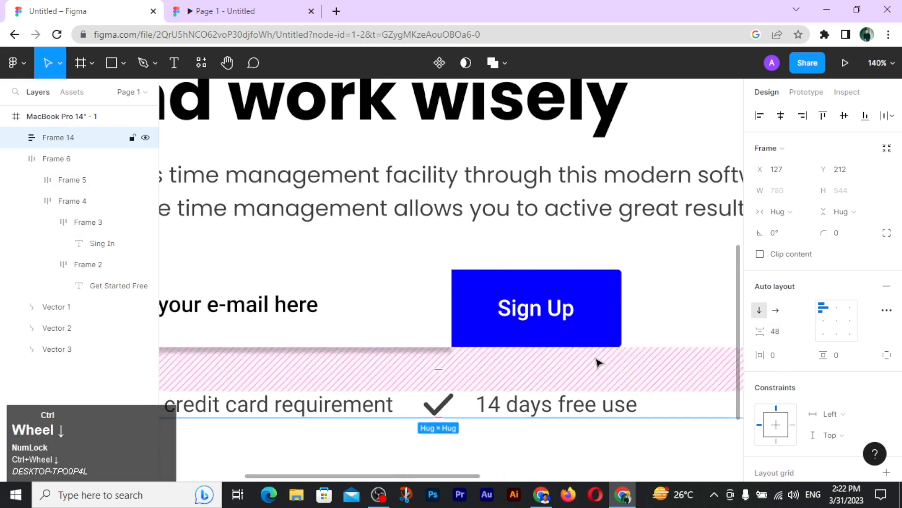
Set the spacing between tick icon and text to 16 in both feature rows
ctrl+scroll(598, 362, down, 5)
ctrl+scroll(596, 358, down, 3)
key(space)
drag(589, 291, 473, 279)
click(357, 353)
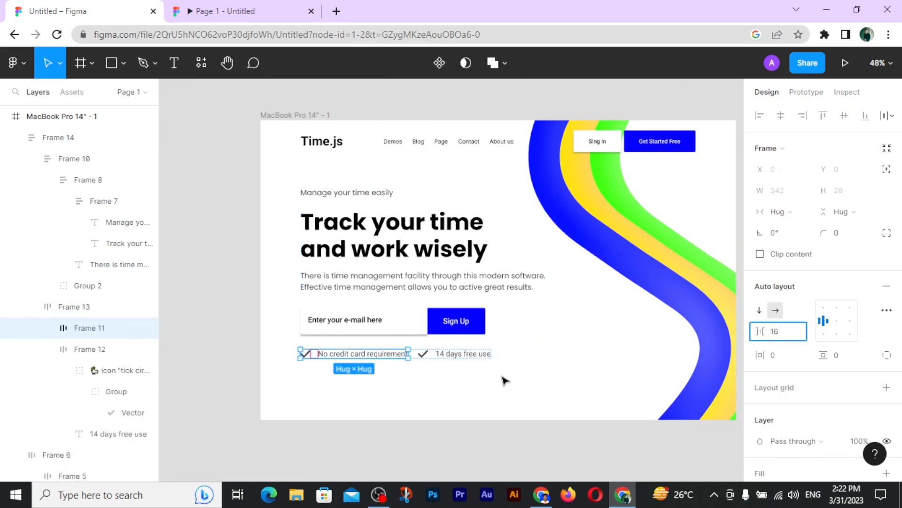
click(447, 356)
click(591, 344)
Nudge the hero content block slightly down to widen its gap below the header, checking the distance to the header row
click(470, 235)
key(alt+Down)
key(alt+Down)
key(alt+Down)
key(alt+Down)
key(alt+Down)
key(alt+Down)
key(alt+Down)
key(alt+Down)
key(alt+Down)
key(alt+Down)
key(alt+Down)
key(alt+Down)
key(alt+Down)
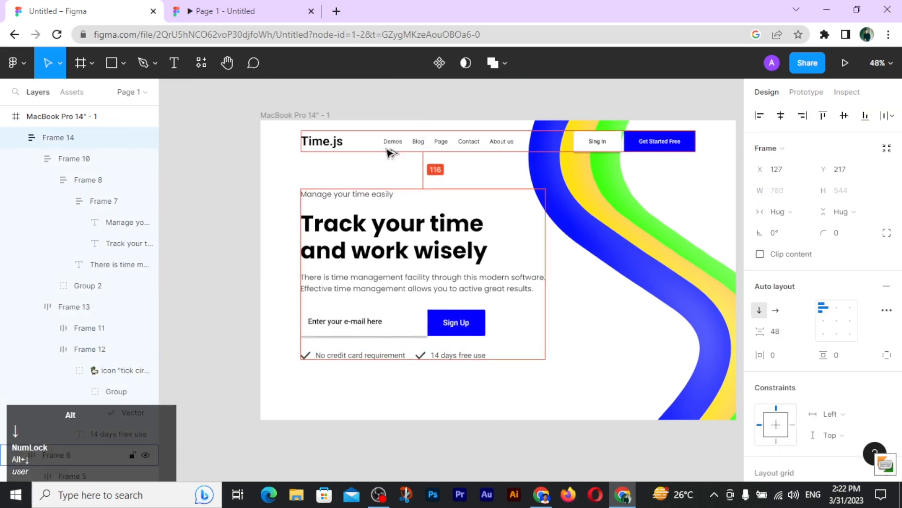
click(589, 360)
key(space)
drag(591, 364, 532, 369)
Duplicate the whole MacBook Pro 14" page frame and place the copy directly below the original
click(277, 10)
click(94, 10)
ctrl+scroll(242, 115, down, 1)
click(244, 118)
alt+drag(369, 241, 374, 470)
scroll(372, 438, down, 5)
ctrl+scroll(376, 420, up, 1)
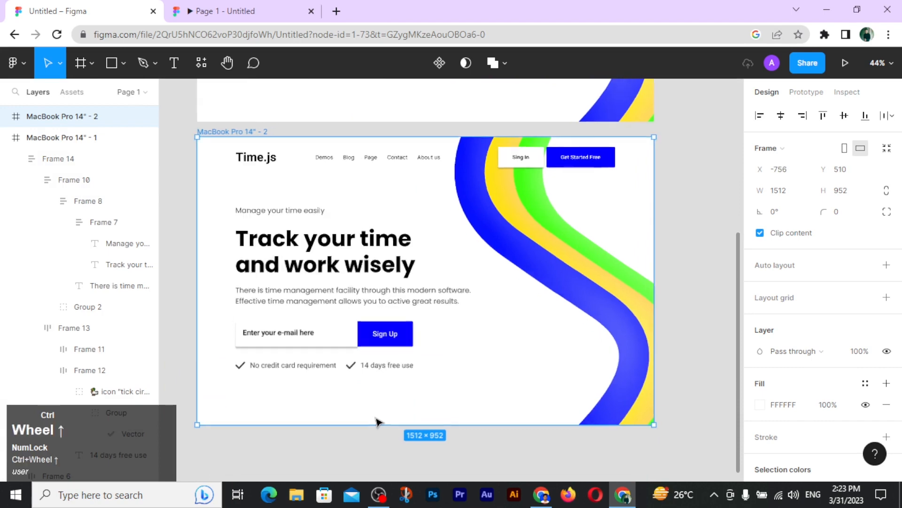
key(space)
drag(470, 383, 503, 402)
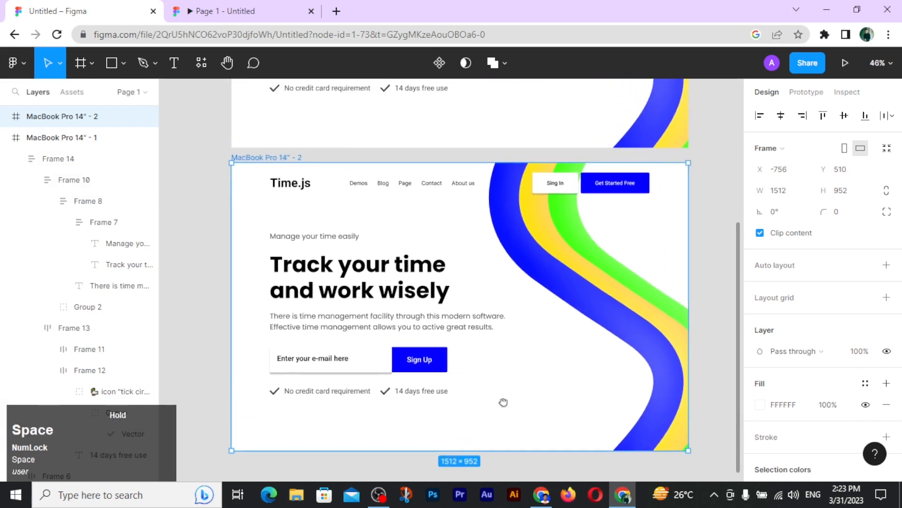
ctrl+scroll(506, 406, up, 1)
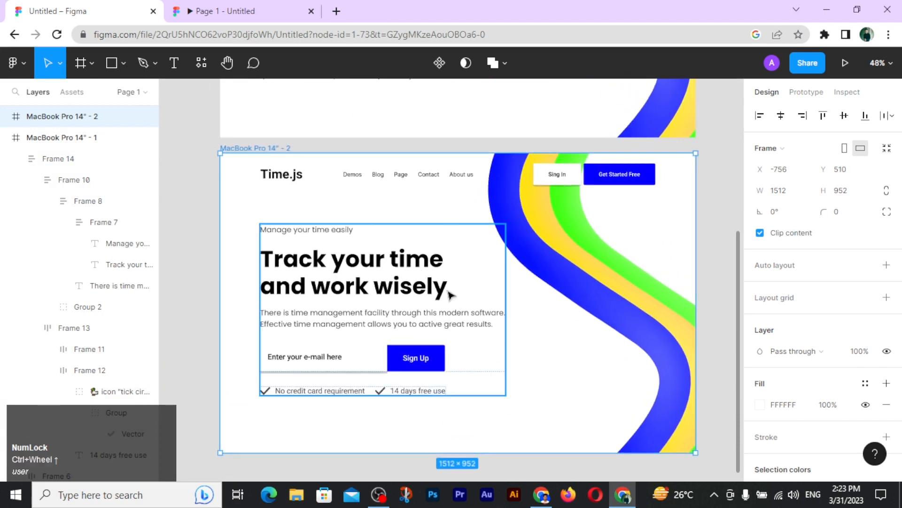
ctrl+scroll(475, 357, down, 5)
scroll(512, 325, up, 1)
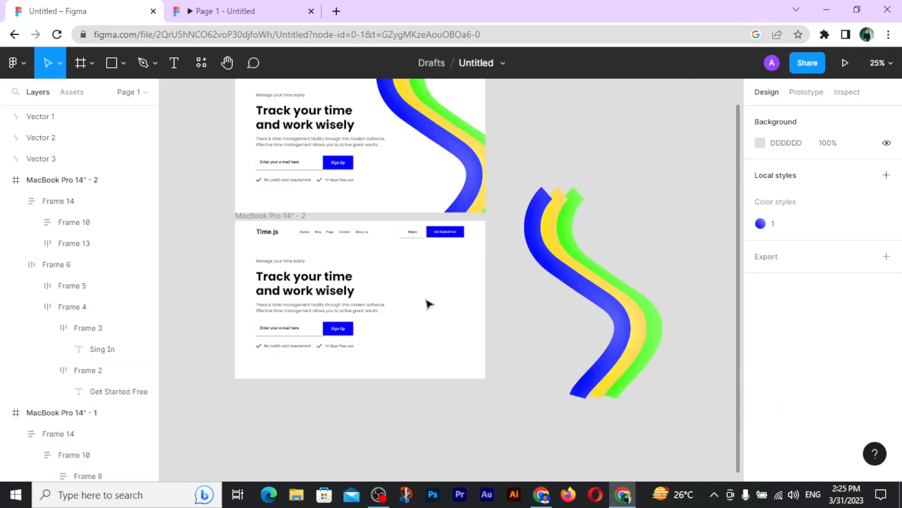
Start a Pen tool curve at the copied frame's top edge near the Sing In button and bend its first segment beside the headline
click(143, 63)
click(435, 220)
scroll(436, 220, down, 3)
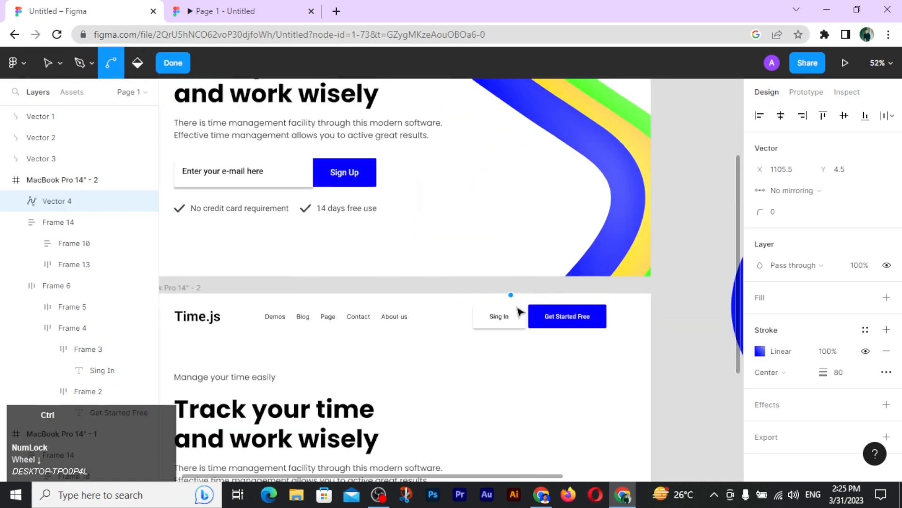
key(ctrl+z)
scroll(484, 297, down, 1)
click(475, 286)
scroll(478, 320, down, 4)
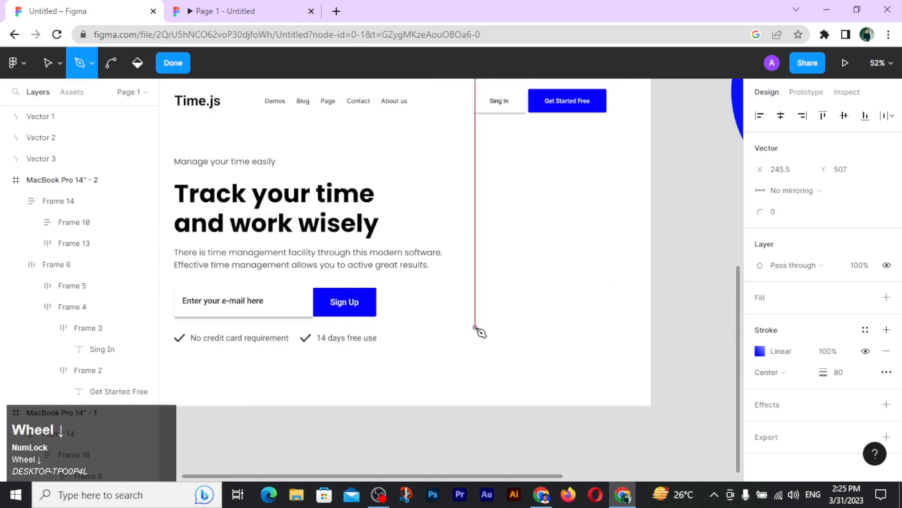
scroll(484, 206, up, 1)
drag(463, 243, 519, 286)
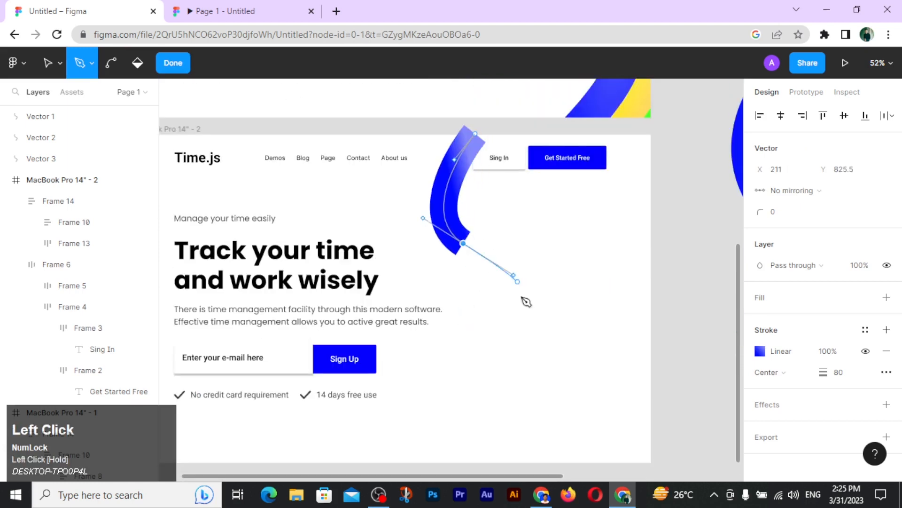
Extend the curve downward with further curved anchors until it runs past the copied frame's bottom edge
drag(531, 356, 520, 374)
scroll(512, 367, down, 4)
drag(484, 272, 425, 284)
drag(517, 163, 533, 184)
scroll(536, 188, up, 4)
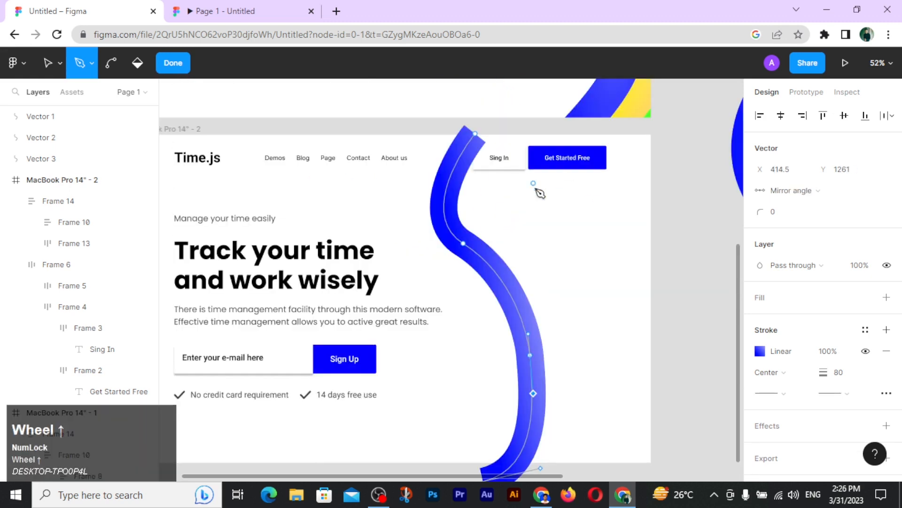
Steepen the curve's direction handle at the anchor beside the headline and finish the vector drawing
click(464, 244)
drag(423, 218, 429, 190)
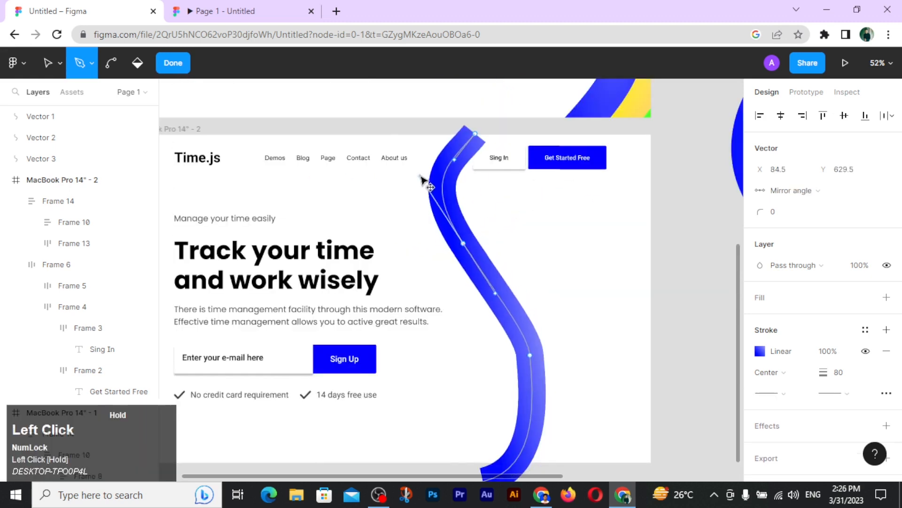
click(531, 353)
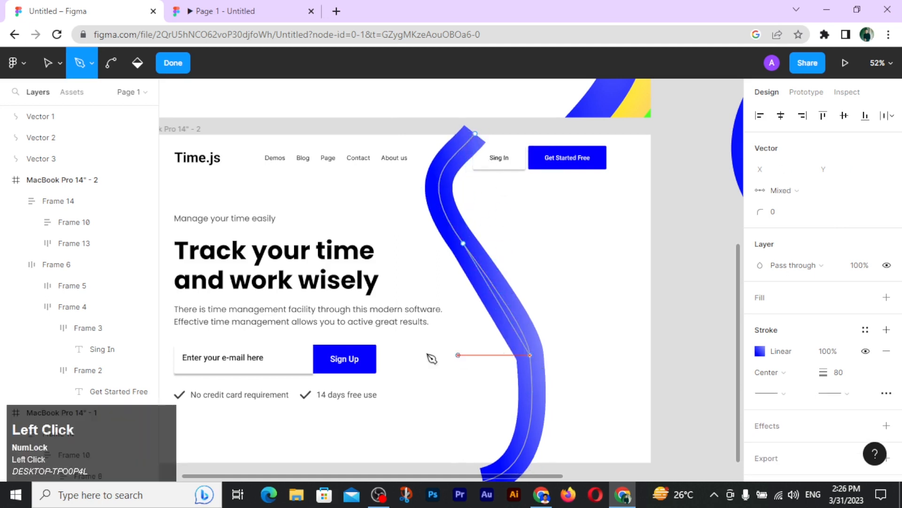
key(ctrl+z)
click(174, 66)
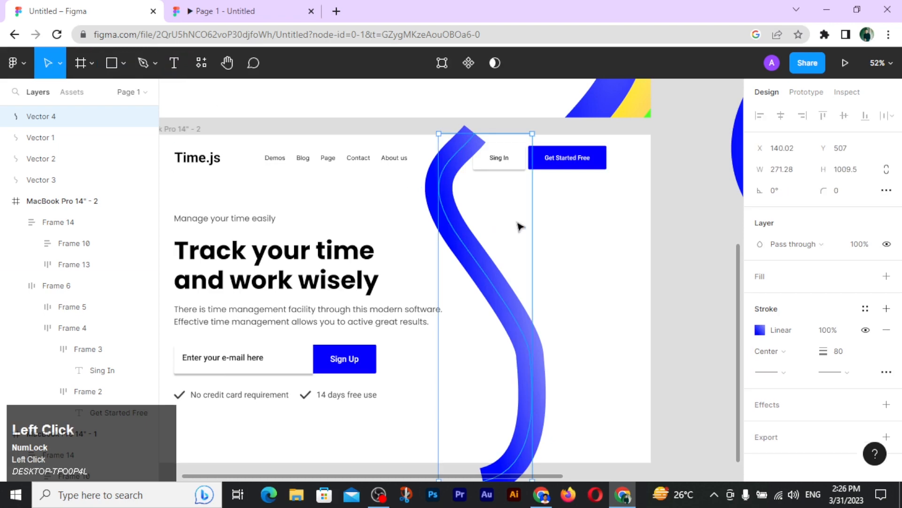
Move the curve's top end farther above the copied frame and soften its upper bend
double_click(489, 269)
drag(478, 134, 511, 106)
click(459, 166)
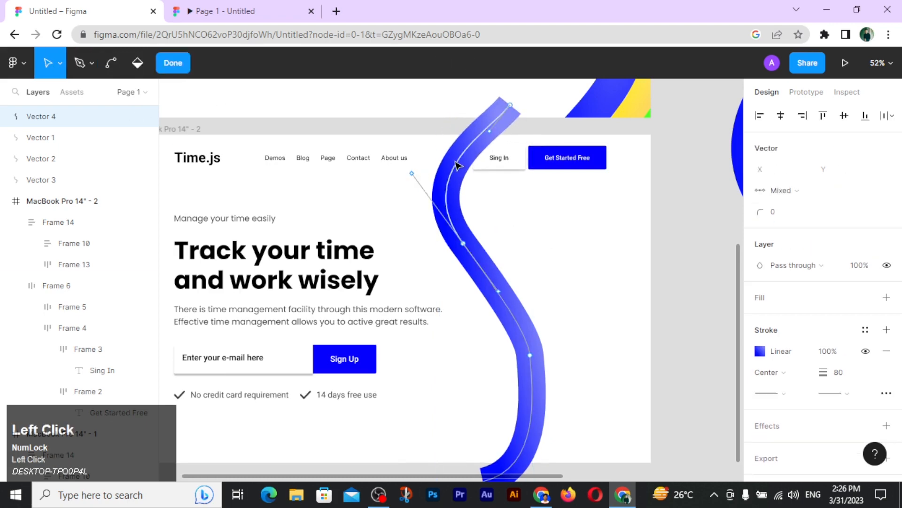
drag(413, 174, 441, 161)
Reshape the curve's lower anchors and handles into a smooth S-bend and nest its layer inside the MacBook Pro 14" - 2 frame
scroll(503, 238, down, 2)
drag(530, 187, 540, 253)
scroll(540, 235, up, 1)
drag(576, 289, 569, 393)
scroll(546, 342, up, 1)
mouse_move(545, 305)
mouse_down()
mouse_move(554, 285)
mouse_move(534, 299)
mouse_up()
scroll(499, 138, up, 1)
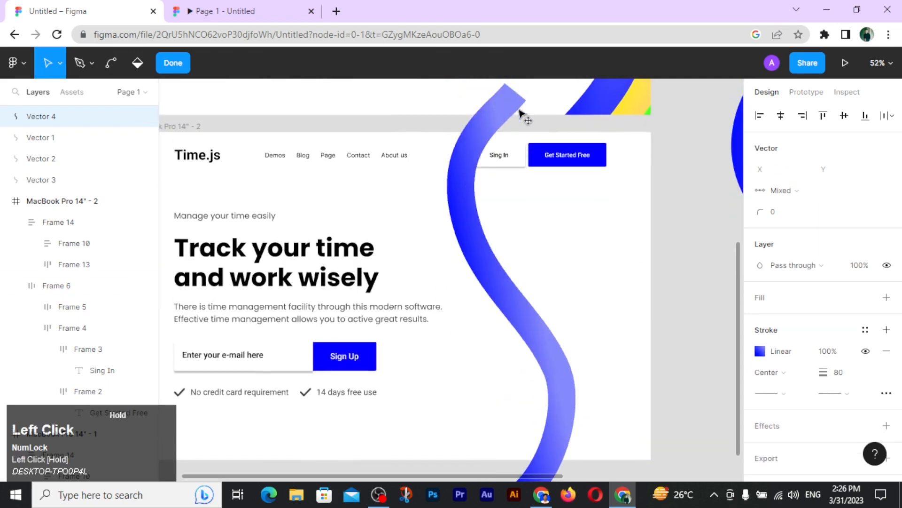
drag(61, 117, 70, 211)
Set the new curve's linear stroke gradient to run from violet 8F00FF to a lighter violet, lengthening the gradient line
click(760, 351)
mouse_move(521, 256)
mouse_down()
mouse_move(529, 252)
mouse_move(524, 235)
mouse_move(542, 253)
mouse_up()
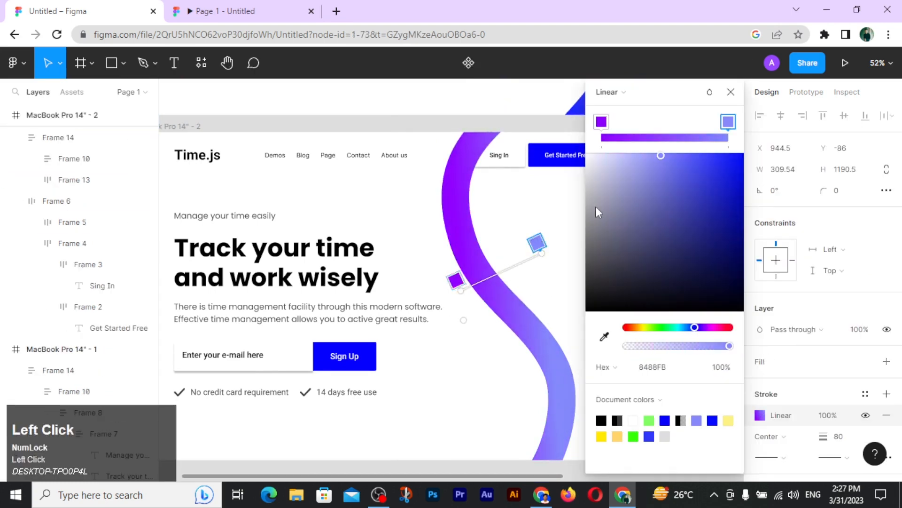
click(665, 369)
text(8F00FF)
drag(671, 162, 686, 153)
mouse_move(542, 253)
mouse_down()
mouse_move(550, 237)
mouse_move(555, 251)
mouse_up()
click(730, 91)
Add an inner shadow to the violet curve with colour B961FF at 25%, X offset -45 and blur 55
scroll(752, 399, down, 1)
click(753, 399)
click(780, 421)
click(790, 406)
click(759, 420)
click(601, 455)
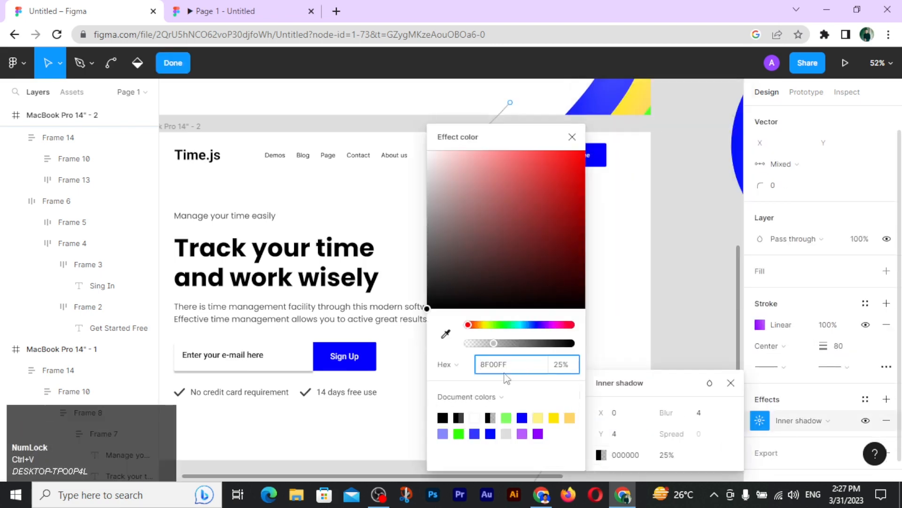
click(601, 412)
drag(601, 412, 502, 434)
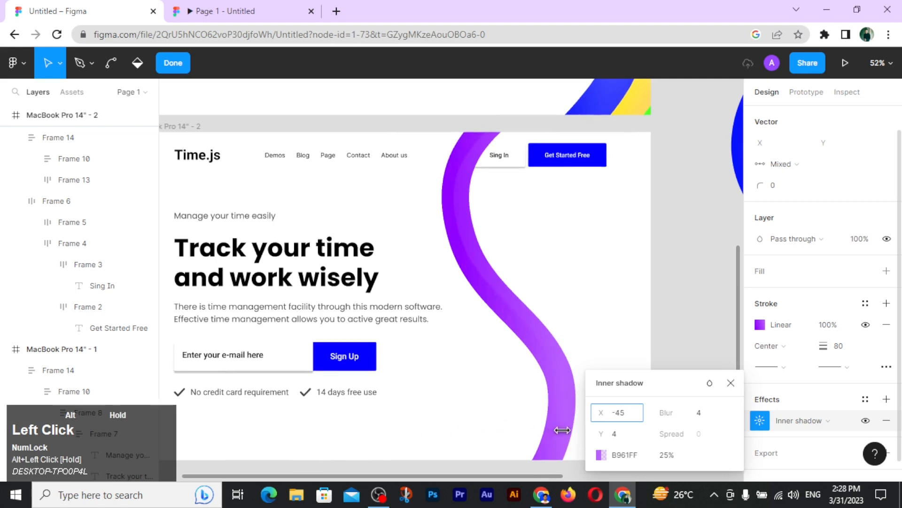
click(731, 383)
click(173, 63)
Duplicate the violet curve slightly to the right and change the copy's starting gradient colour to cyan
mouse_move(488, 280)
alt+mouse_down()
mouse_move(522, 277)
mouse_move(512, 275)
alt+mouse_up()
click(760, 389)
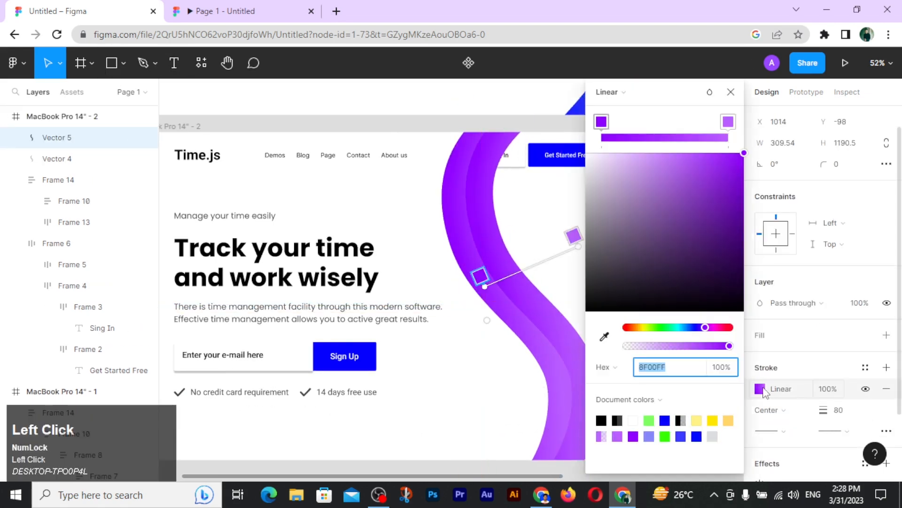
click(680, 328)
mouse_move(739, 157)
mouse_down()
mouse_move(754, 157)
mouse_move(693, 151)
mouse_up()
click(731, 91)
Tint the cyan curve's inner shadow light cyan and move its layer behind the violet curve
scroll(799, 282, down, 2)
click(760, 399)
click(602, 454)
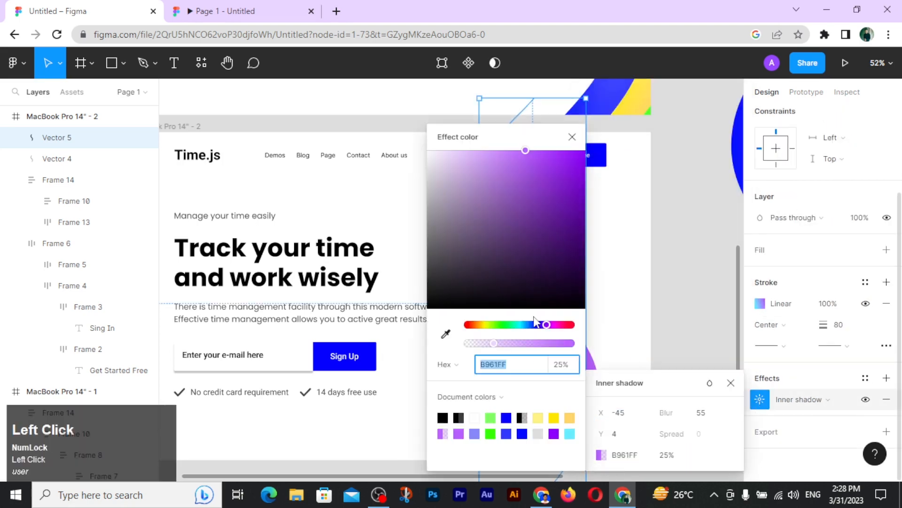
drag(569, 173, 729, 157)
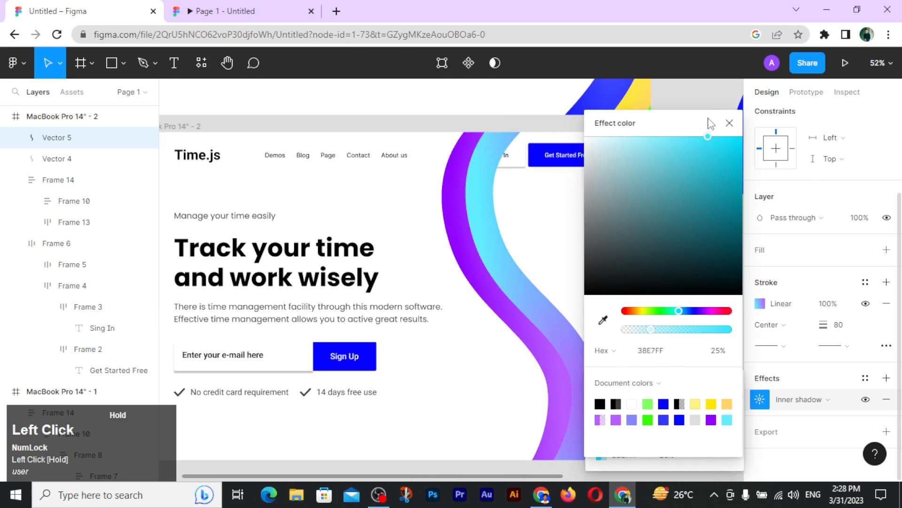
drag(708, 119, 673, 121)
click(729, 123)
drag(57, 137, 57, 167)
drag(663, 383, 750, 339)
click(625, 357)
Duplicate the cyan curve to the right as a third curve
click(549, 316)
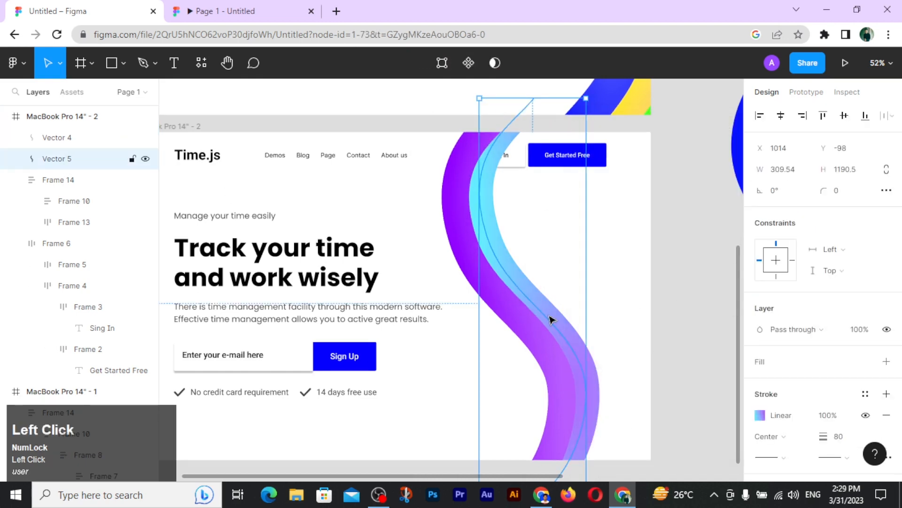
drag(549, 315, 579, 316)
click(760, 415)
click(730, 91)
Set the middle curve's stroke gradient to run from cyan 00E0FF to a lighter cyan
drag(724, 167, 757, 138)
click(493, 244)
click(760, 415)
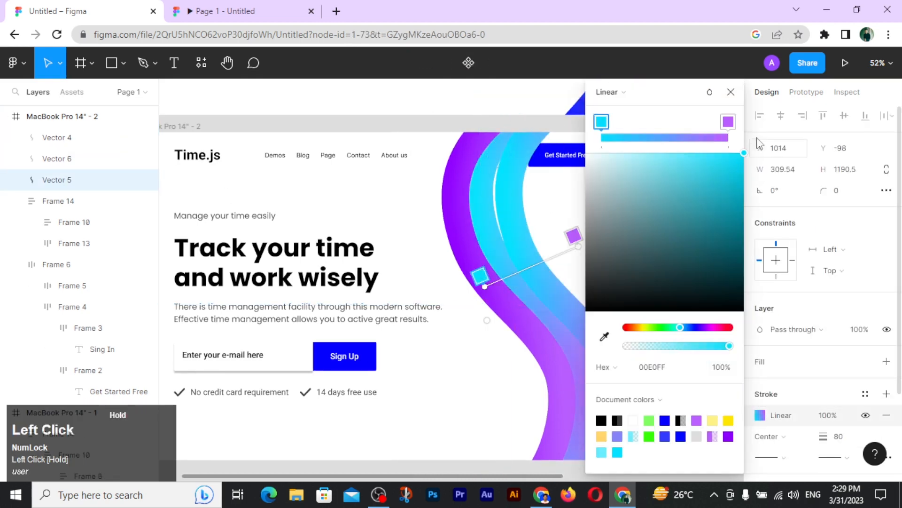
click(728, 122)
click(673, 369)
text(00E0FF)
mouse_move(696, 159)
mouse_down()
mouse_move(684, 151)
mouse_move(694, 147)
mouse_up()
click(731, 91)
Set the rightmost curve's stroke gradient to run from orange FF7A00 to a lighter orange
click(520, 244)
click(760, 415)
click(728, 122)
click(602, 122)
click(634, 327)
click(728, 121)
click(655, 367)
text(FF7A00)
click(630, 399)
click(728, 122)
drag(738, 155, 695, 155)
click(731, 92)
Change the orange curve's inner shadow colour to a light orange
scroll(769, 447, down, 3)
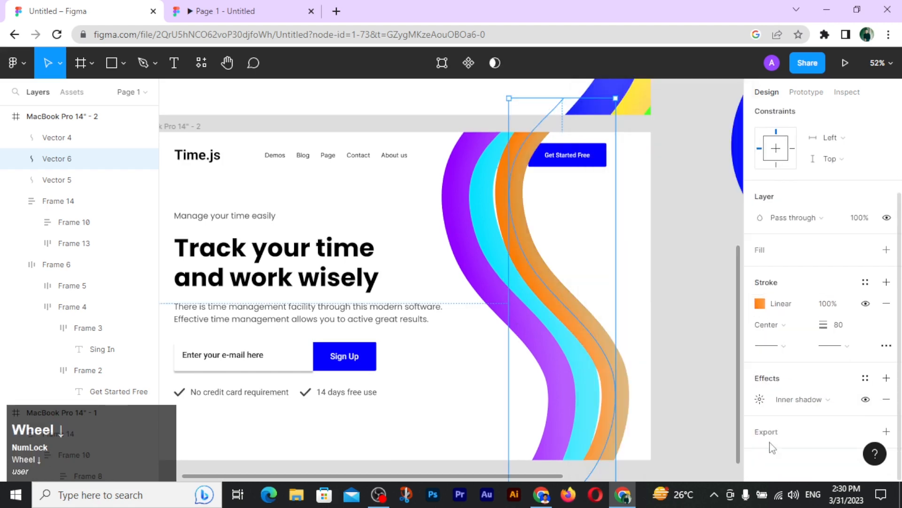
click(759, 399)
click(633, 455)
key(ctrl+v)
click(601, 456)
drag(562, 155, 511, 148)
click(572, 137)
click(625, 349)
Even out the horizontal spacing of the violet, cyan and orange curves and shift them slightly right in the second frame
drag(490, 374, 621, 400)
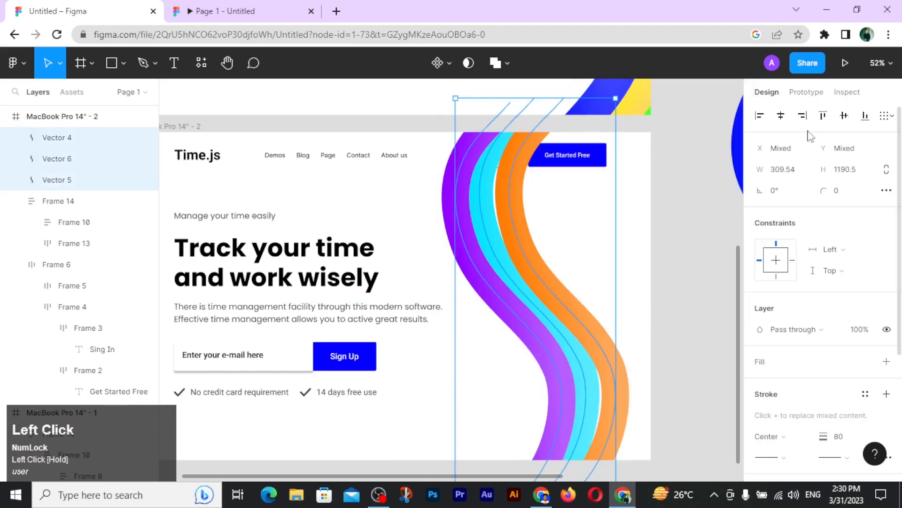
click(880, 115)
drag(766, 211, 752, 230)
drag(540, 268, 558, 265)
Move the violet, cyan and orange curves behind the page content in the second frame's layer order
drag(80, 179, 86, 402)
scroll(684, 277, down, 6)
key(space)
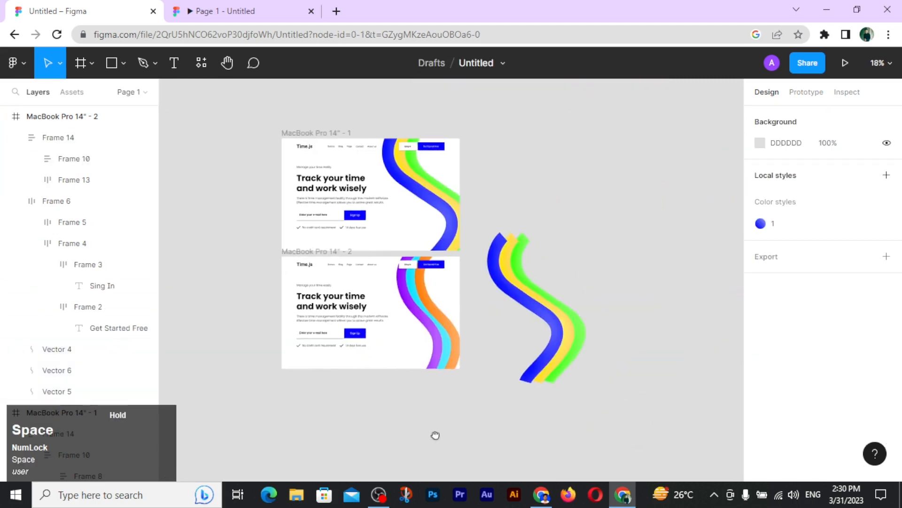
Duplicate the second page frame below it and move the copy's three curves out onto the empty canvas
scroll(444, 446, up, 2)
click(403, 363)
drag(391, 371, 578, 366)
click(412, 347)
Draw a 754 × 754 circle over the right side of the third frame, with no fill and a 100 px stroke
scroll(477, 368, down, 1)
scroll(427, 274, up, 4)
key(o)
drag(342, 169, 589, 376)
click(886, 413)
click(886, 380)
click(837, 436)
text(100)
key(Return)
mouse_move(386, 312)
mouse_down()
mouse_move(555, 312)
mouse_move(476, 323)
mouse_up()
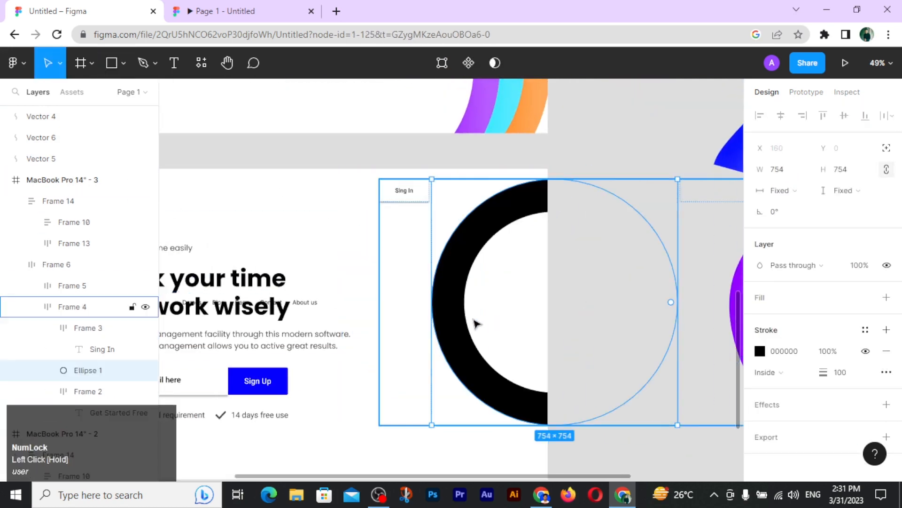
Delete the third frame together with the black ring inside it
scroll(616, 325, down, 4)
right_click(691, 329)
click(542, 326)
right_click(532, 320)
click(562, 238)
click(536, 314)
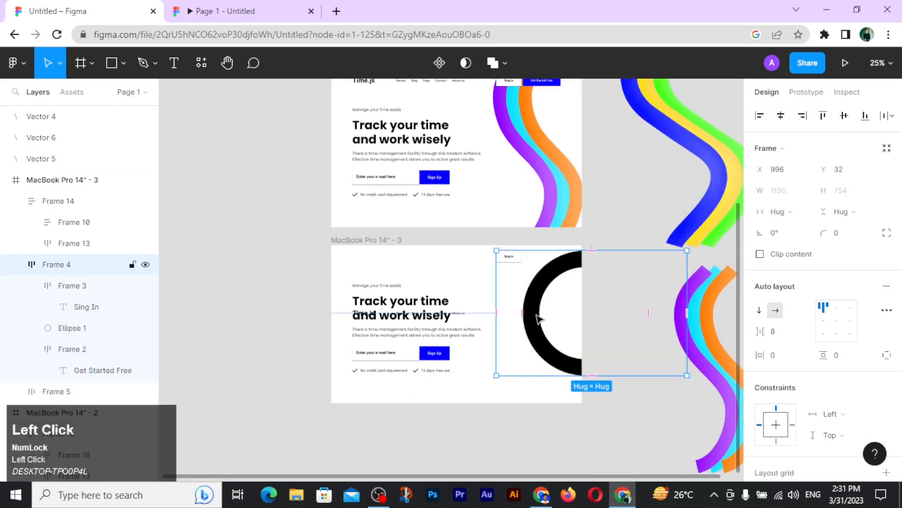
click(362, 241)
key(Delete)
Duplicate the second page frame directly below it and delete the violet, cyan and orange curves from the copy
scroll(429, 283, down, 1)
click(376, 97)
drag(486, 209, 489, 350)
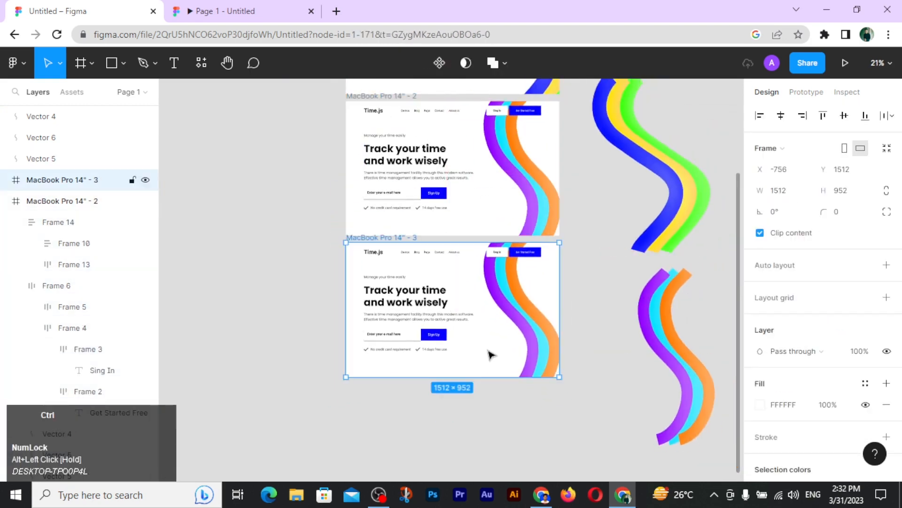
scroll(491, 345, up, 4)
click(580, 277)
shift+click(612, 274)
shift+click(630, 266)
key(Delete)
Place the spare blue, yellow and green curves in the third frame, flipped horizontally and layered behind the page content
scroll(630, 266, up, 2)
click(94, 201)
click(132, 202)
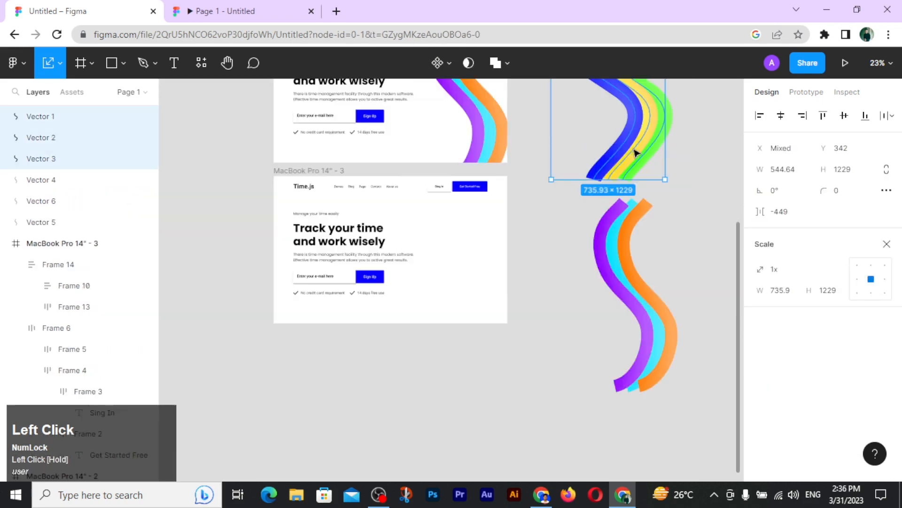
right_click(507, 282)
click(528, 435)
mouse_move(463, 263)
mouse_down()
mouse_move(507, 376)
mouse_move(465, 256)
mouse_up()
key(ctrl+[)
key(ctrl+[)
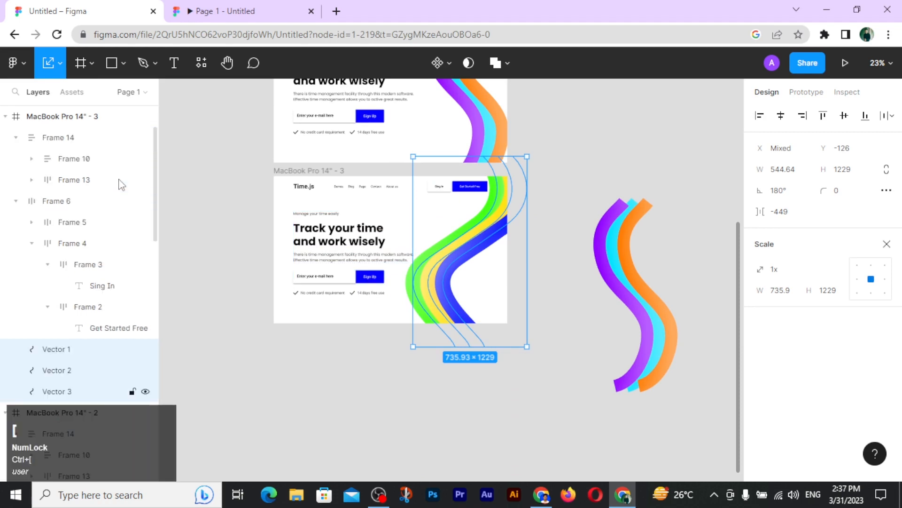
click(458, 413)
Duplicate the second frame below the third and flip the copy's violet, cyan and orange curves horizontally
scroll(459, 415, up, 3)
scroll(456, 417, down, 2)
click(413, 137)
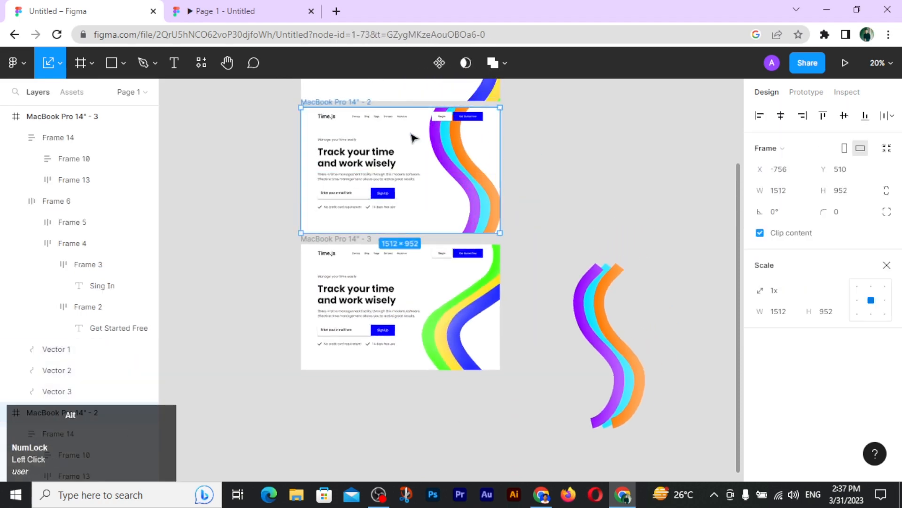
drag(412, 134, 414, 408)
scroll(416, 407, down, 2)
drag(453, 366, 478, 355)
right_click(477, 355)
click(517, 447)
click(540, 371)
scroll(540, 371, up, 1)
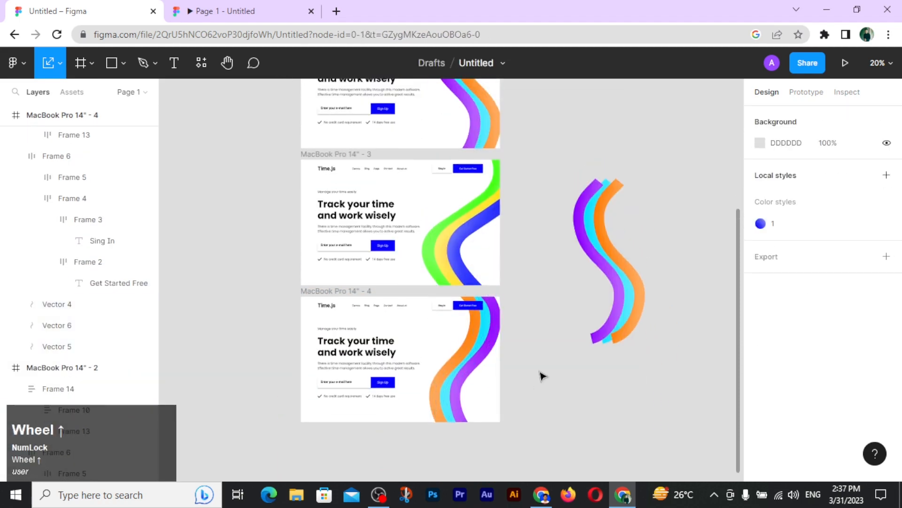
Delete the spare set of violet, cyan and orange curves lying outside the page frames
scroll(543, 376, down, 2)
drag(553, 255, 594, 313)
key(Delete)
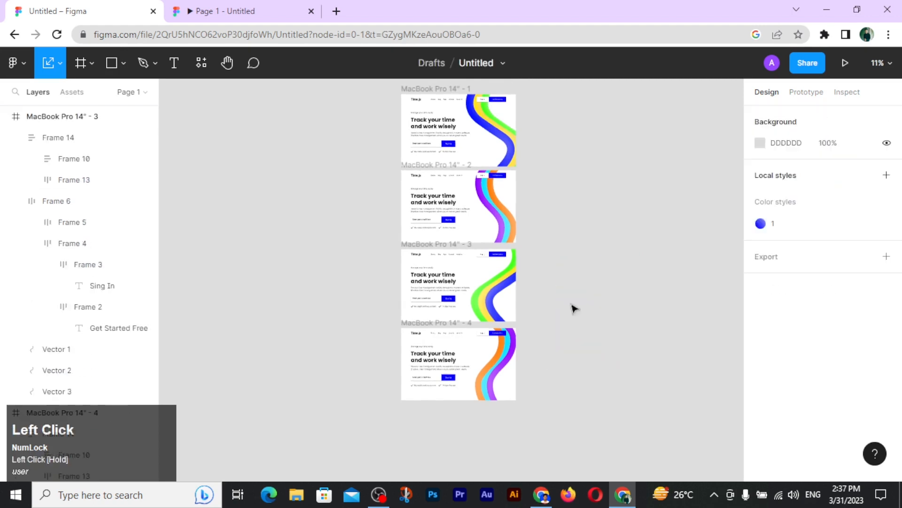
scroll(552, 294, up, 1)
scroll(552, 294, up, 1)
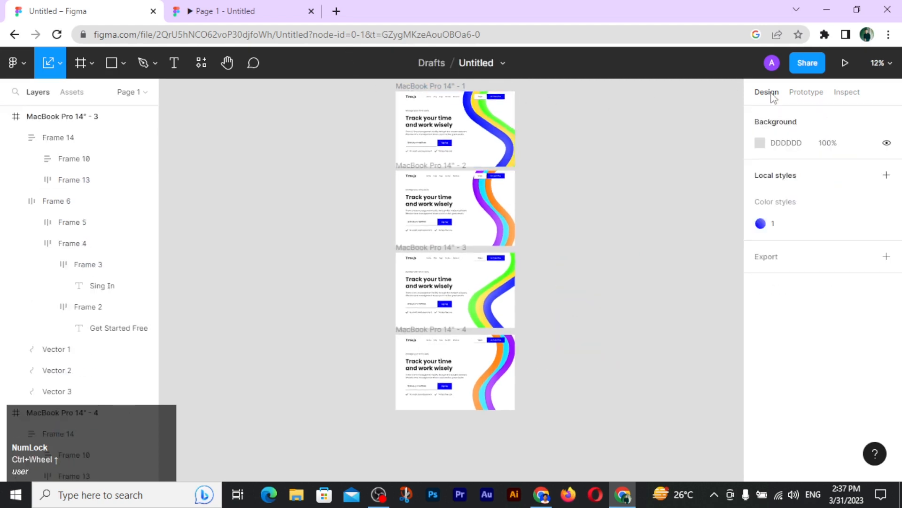
Link the first page frame to the second with an on-click prototype connection
click(804, 92)
click(442, 89)
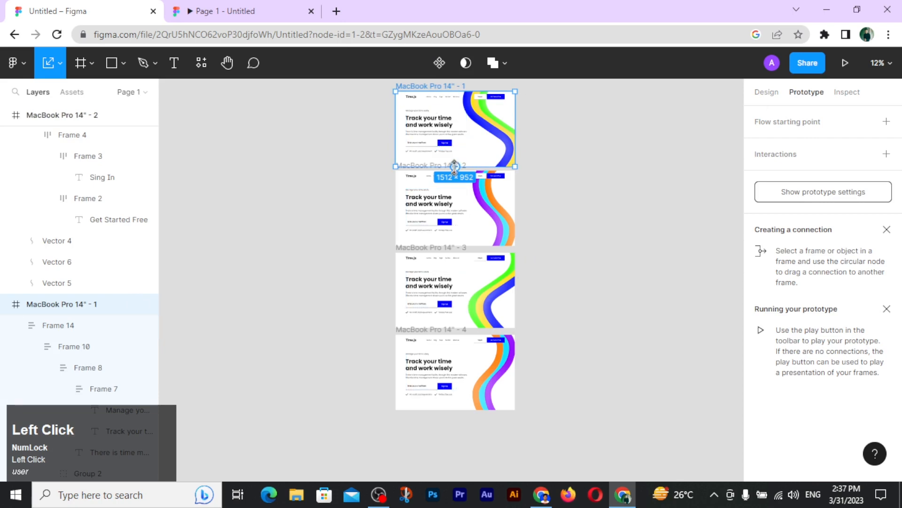
scroll(460, 163, up, 5)
drag(443, 176, 443, 194)
key(ctrl+z)
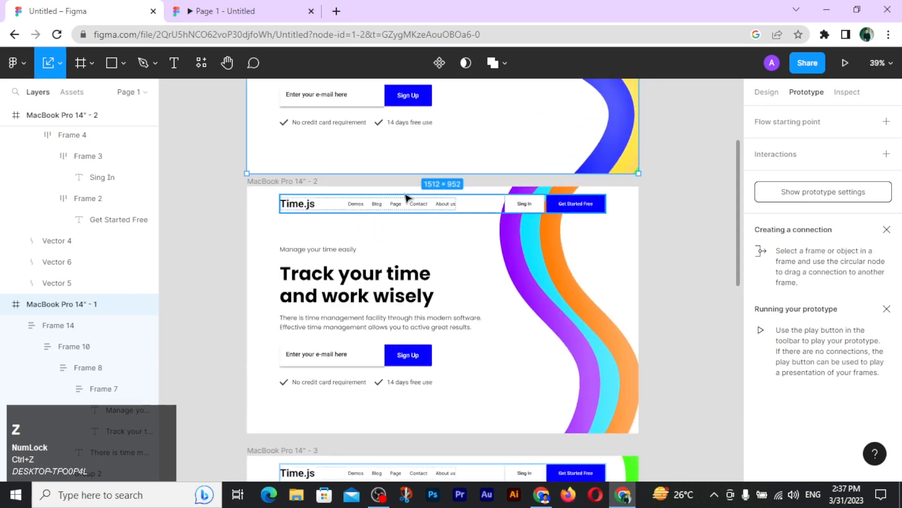
key(v)
drag(443, 173, 559, 258)
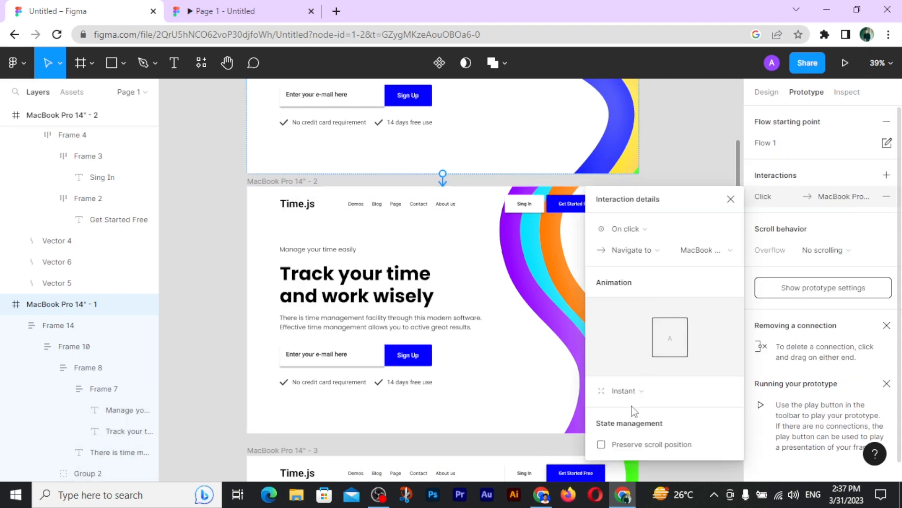
Set the first frame's interaction to Smart animate with Ease in easing, keeping Navigate to as its action
click(640, 391)
click(645, 373)
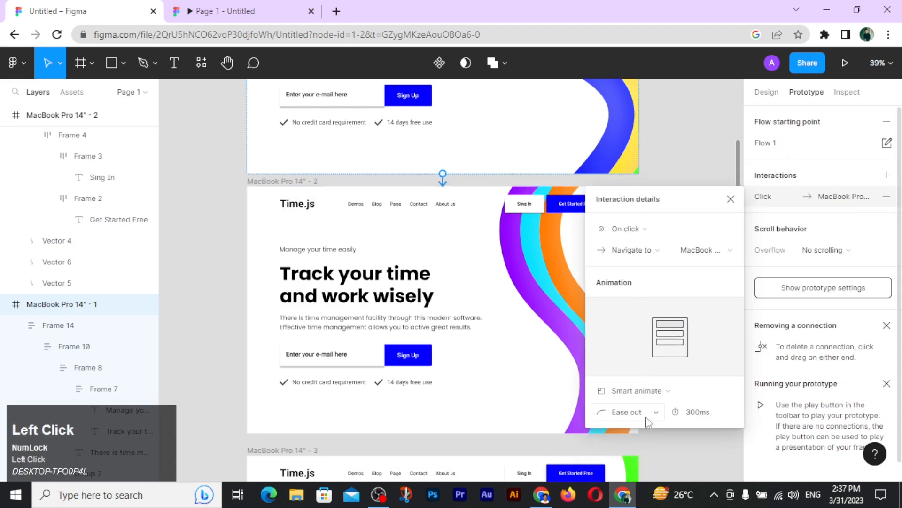
click(632, 413)
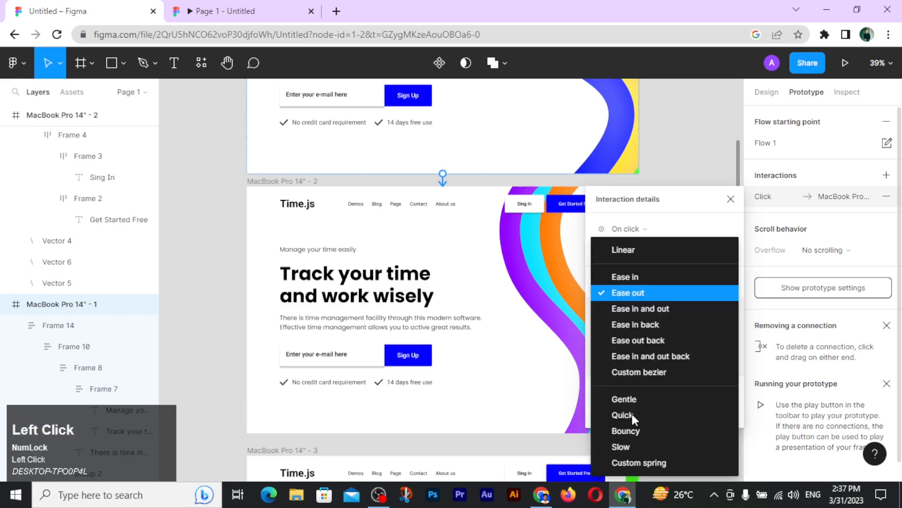
click(634, 281)
click(644, 250)
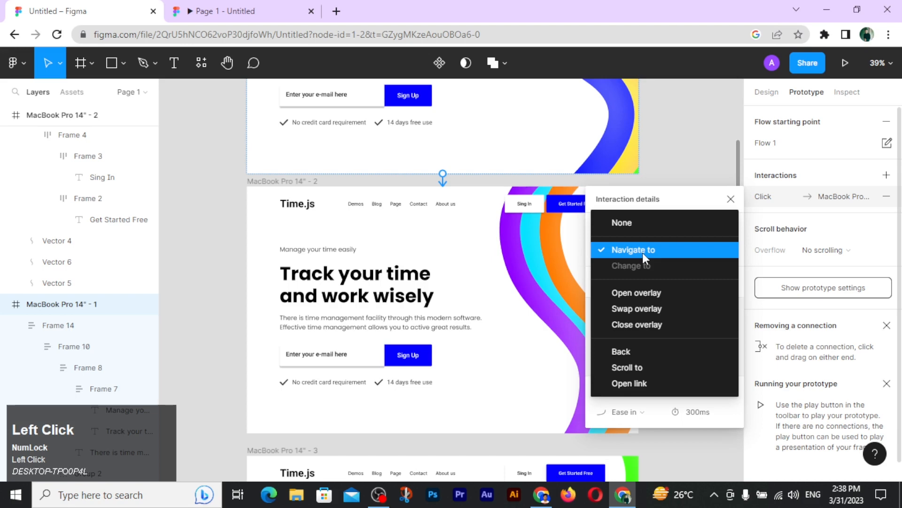
click(636, 253)
scroll(254, 233, down, 2)
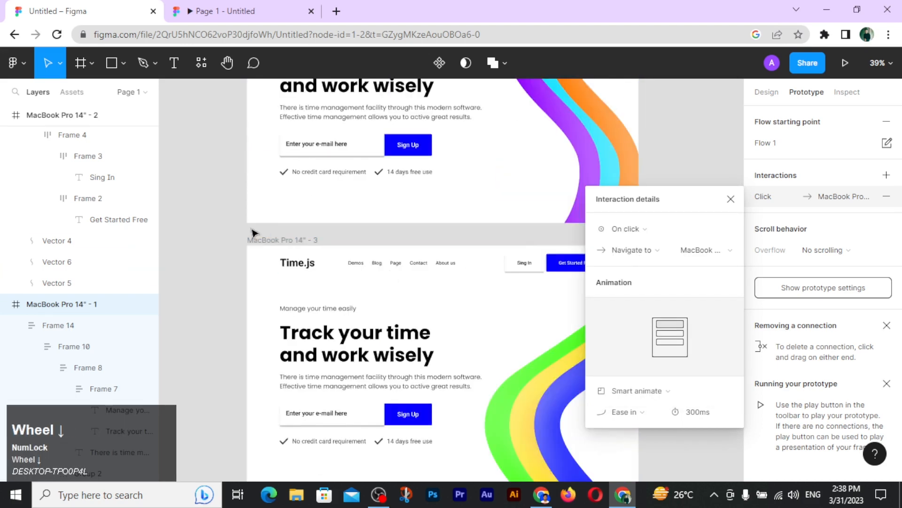
click(323, 222)
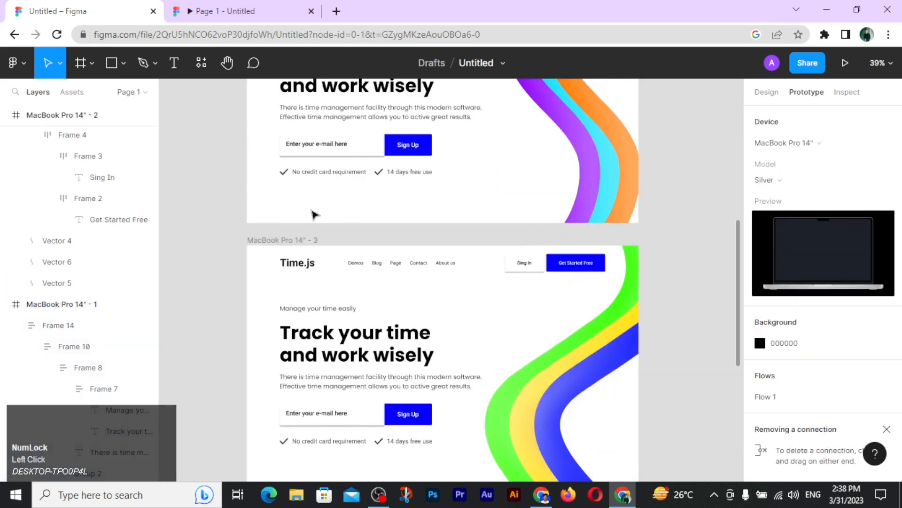
Link the second page frame to the third with an on-click prototype connection
scroll(314, 214, up, 5)
click(268, 264)
scroll(410, 385, down, 3)
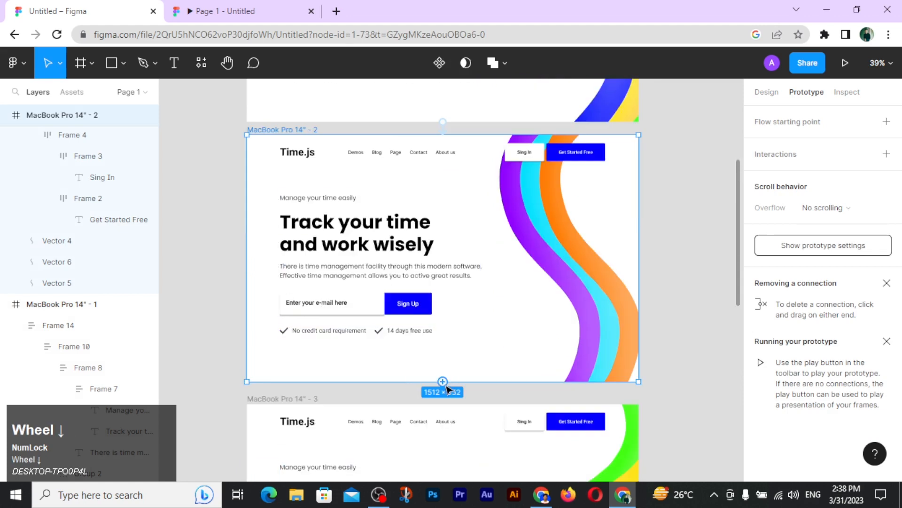
drag(437, 413, 437, 413)
Link the third page frame to the fourth with an on-click prototype connection
scroll(620, 329, down, 5)
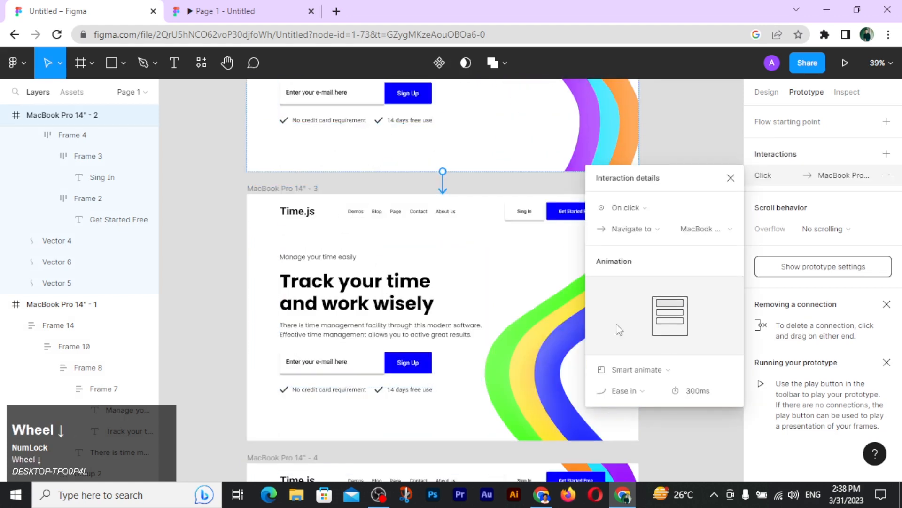
click(264, 190)
drag(443, 440, 444, 474)
click(732, 177)
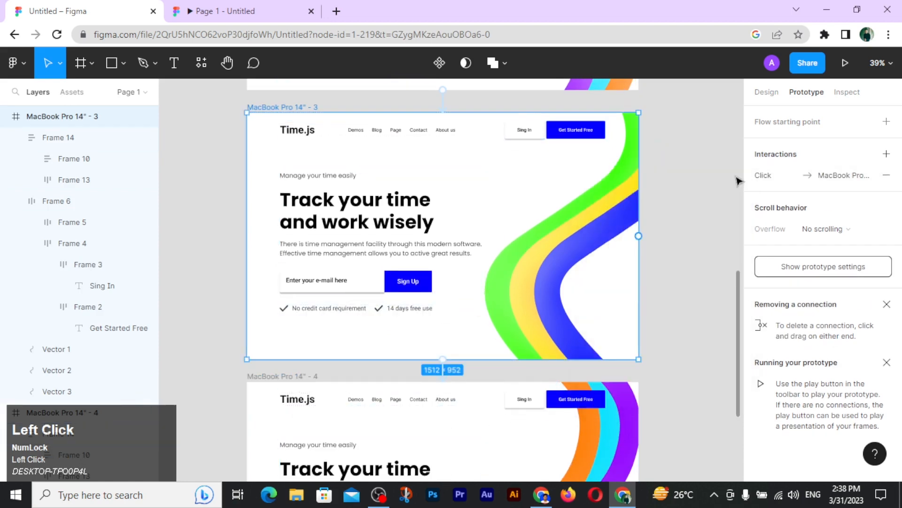
Link the fourth page frame back to the first with an on-click prototype connection
scroll(611, 263, down, 3)
click(263, 243)
scroll(398, 343, down, 5)
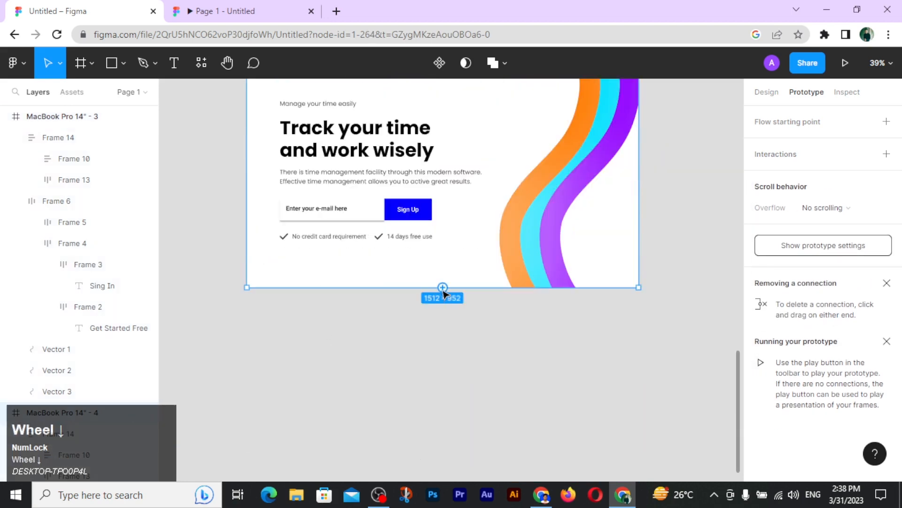
drag(312, 305, 197, 292)
drag(243, 311, 252, 312)
click(732, 179)
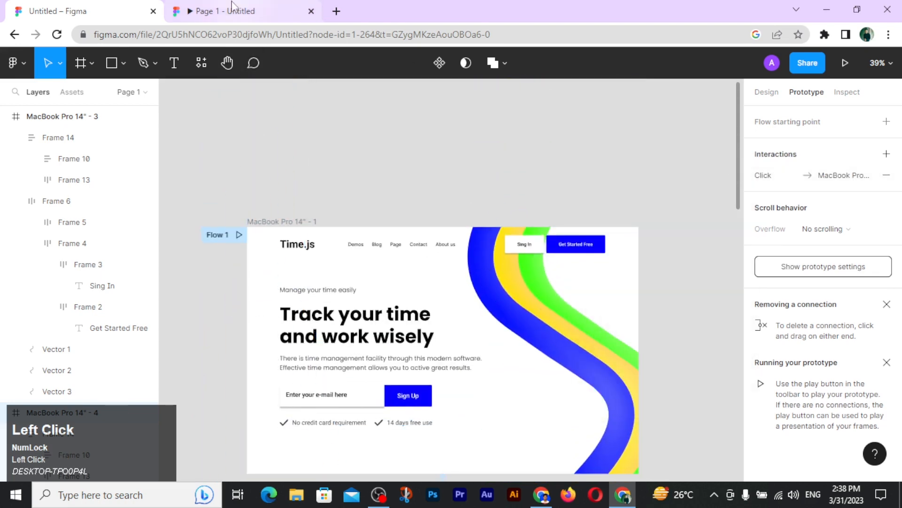
Check the linked pages in the prototype preview and return to the design file
click(262, 10)
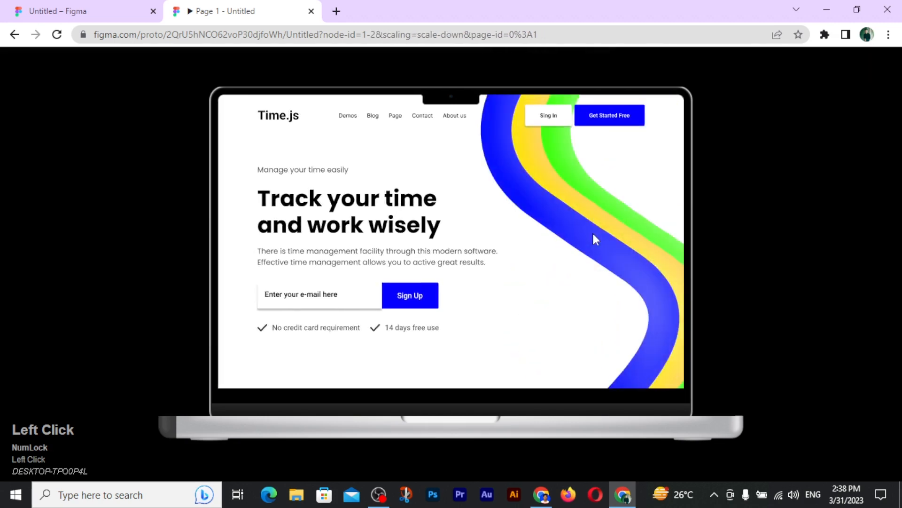
click(70, 11)
scroll(413, 218, down, 2)
scroll(413, 219, down, 2)
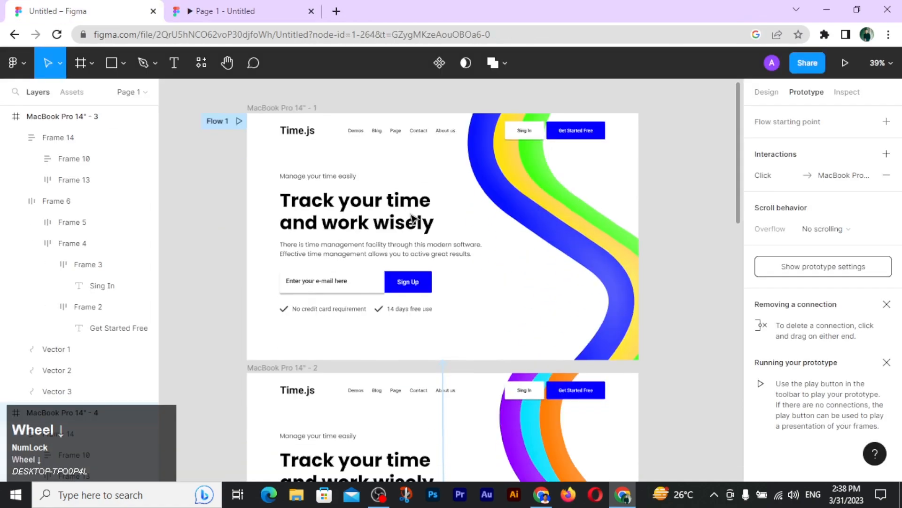